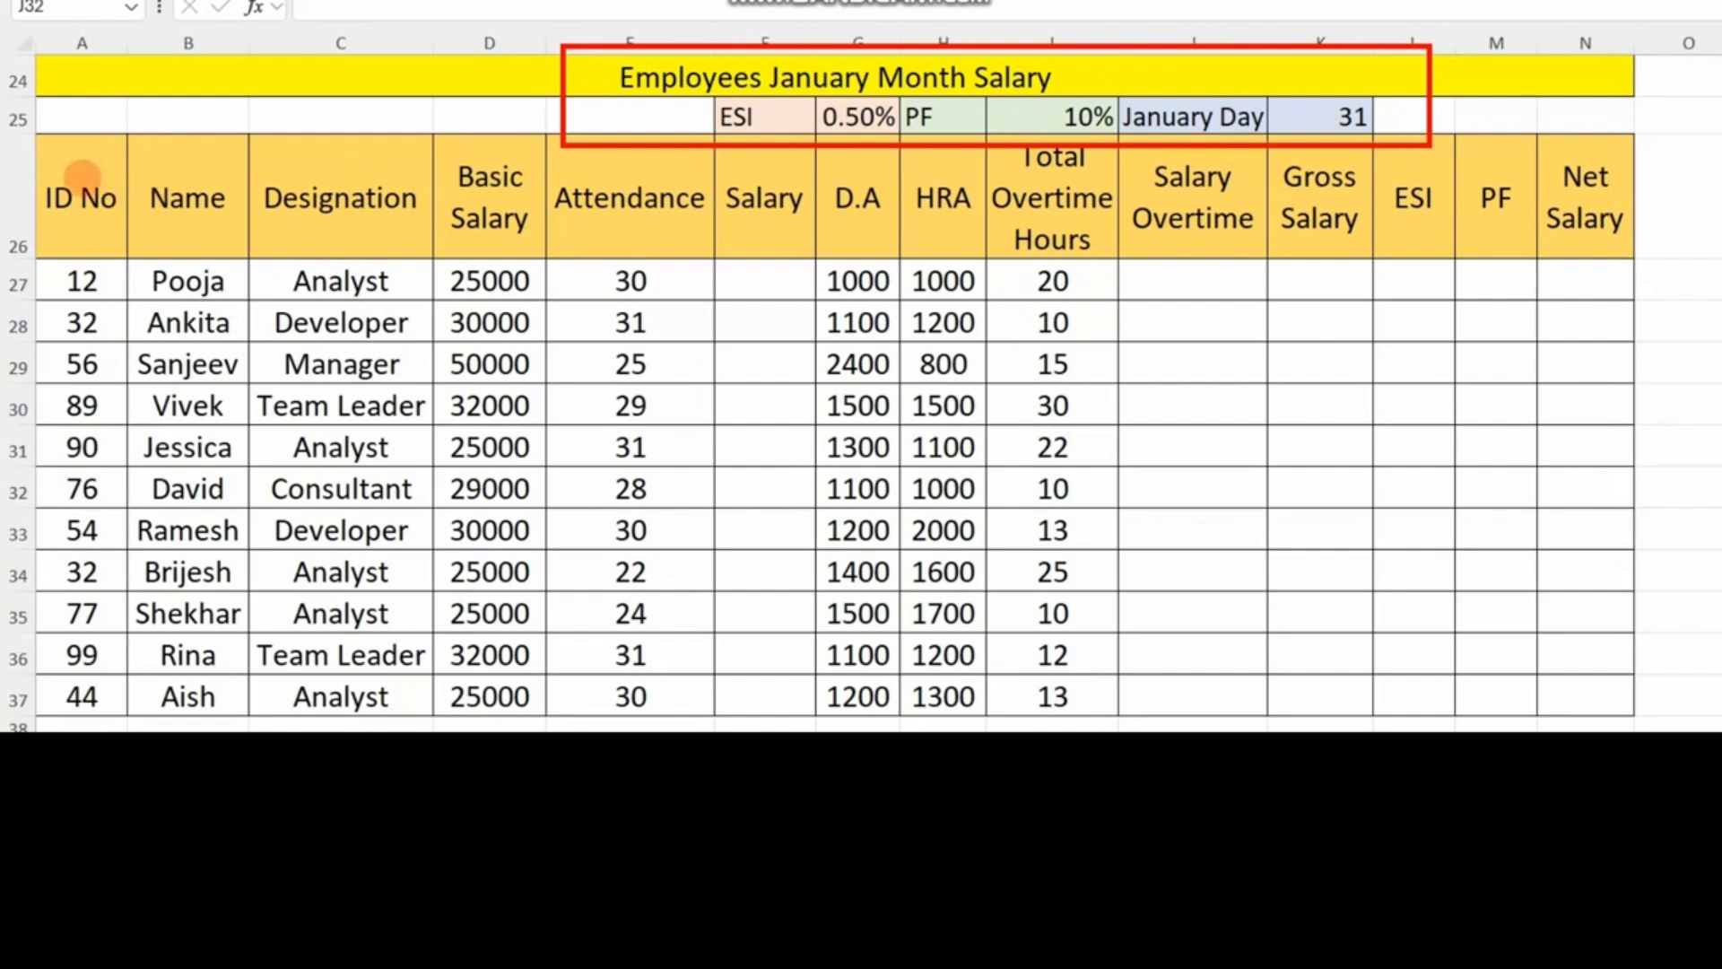
drag(30, 164, 75, 388)
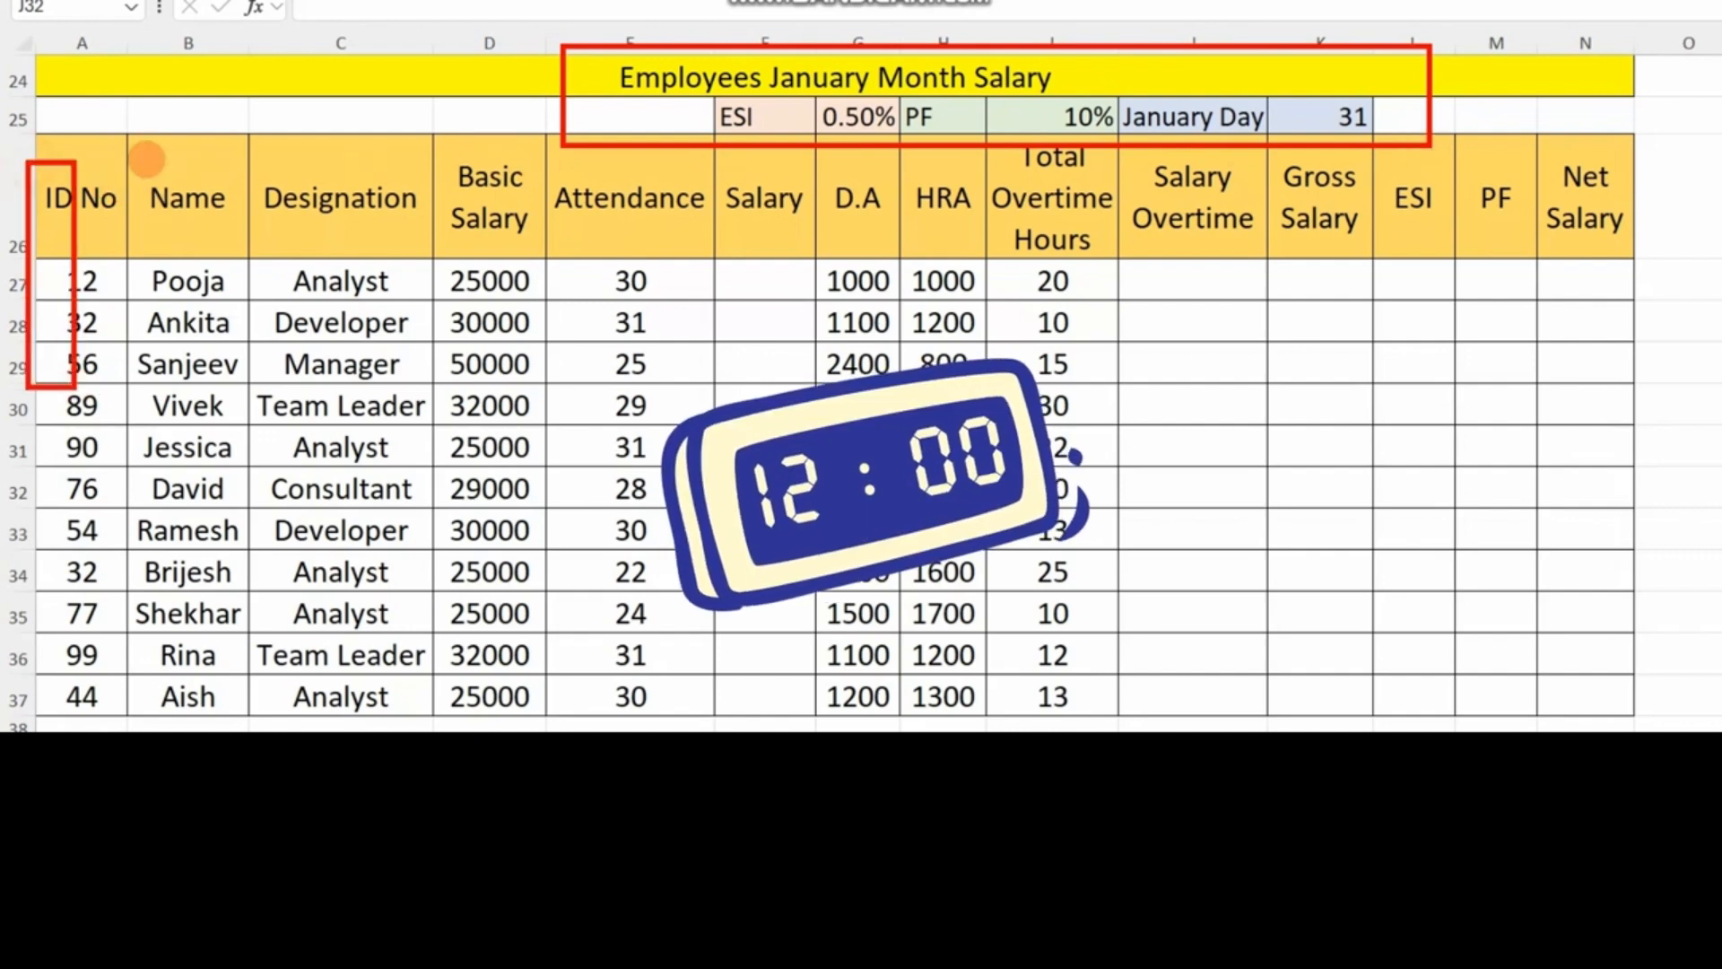
drag(146, 158, 196, 452)
mouse_move(284, 140)
mouse_down()
mouse_move(385, 323)
mouse_move(402, 472)
mouse_up()
mouse_move(451, 148)
mouse_down()
mouse_move(529, 387)
mouse_move(538, 482)
mouse_up()
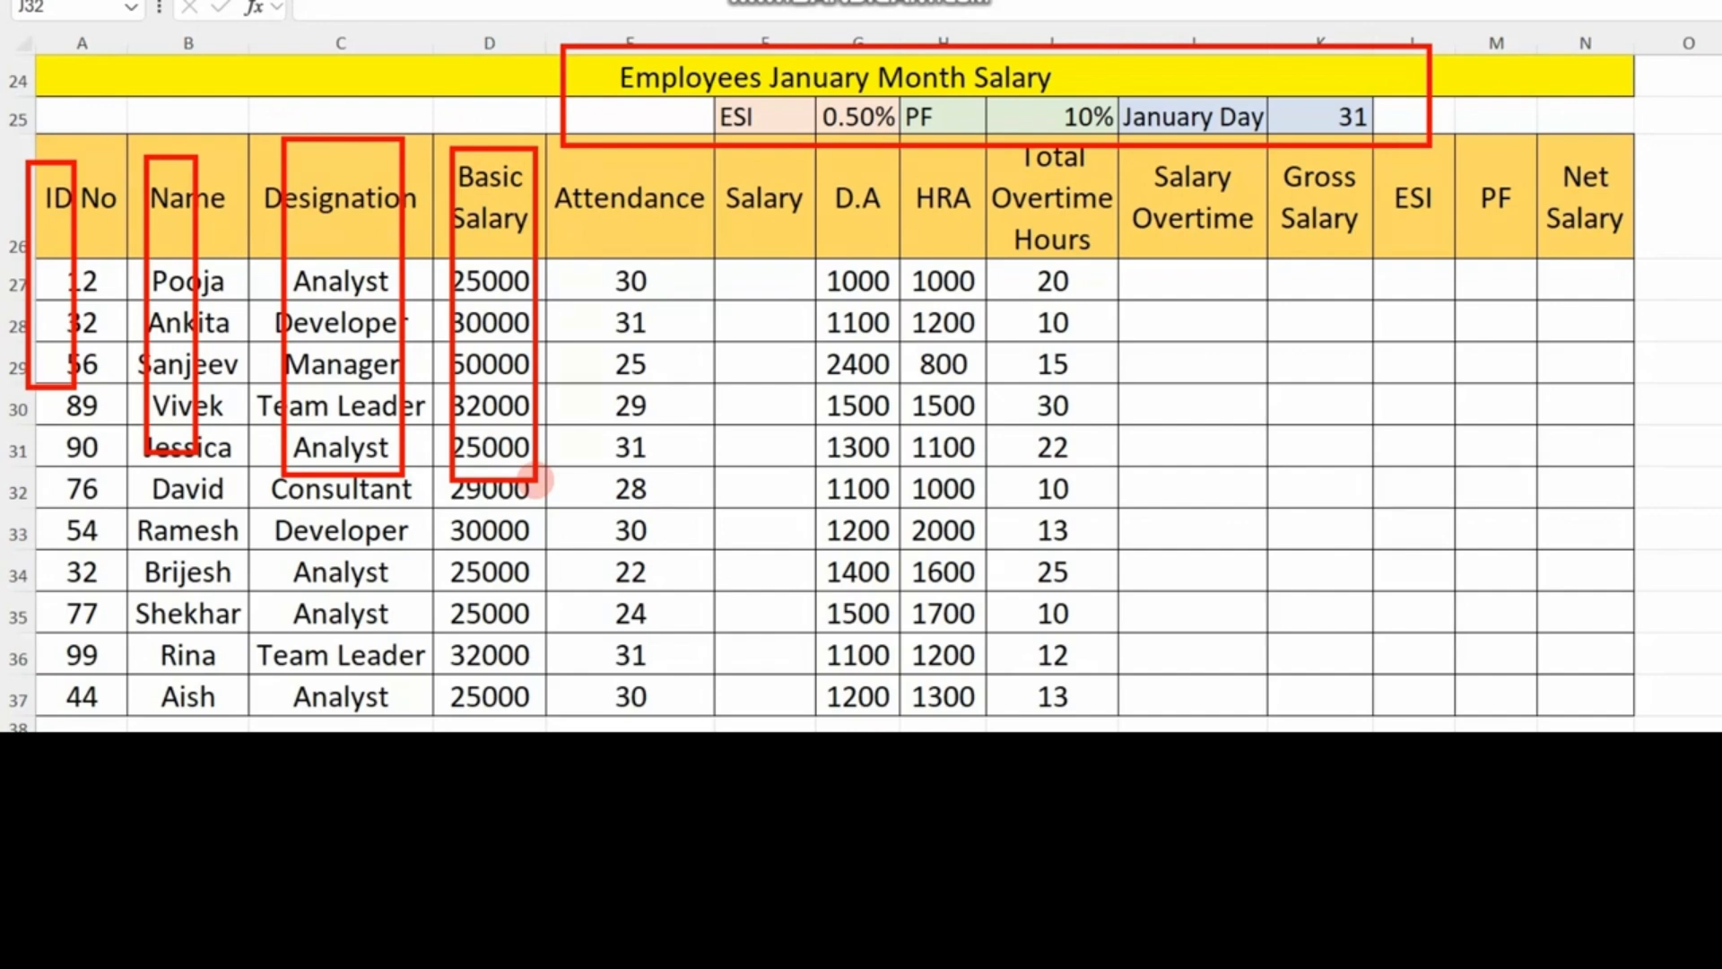
drag(558, 136, 731, 496)
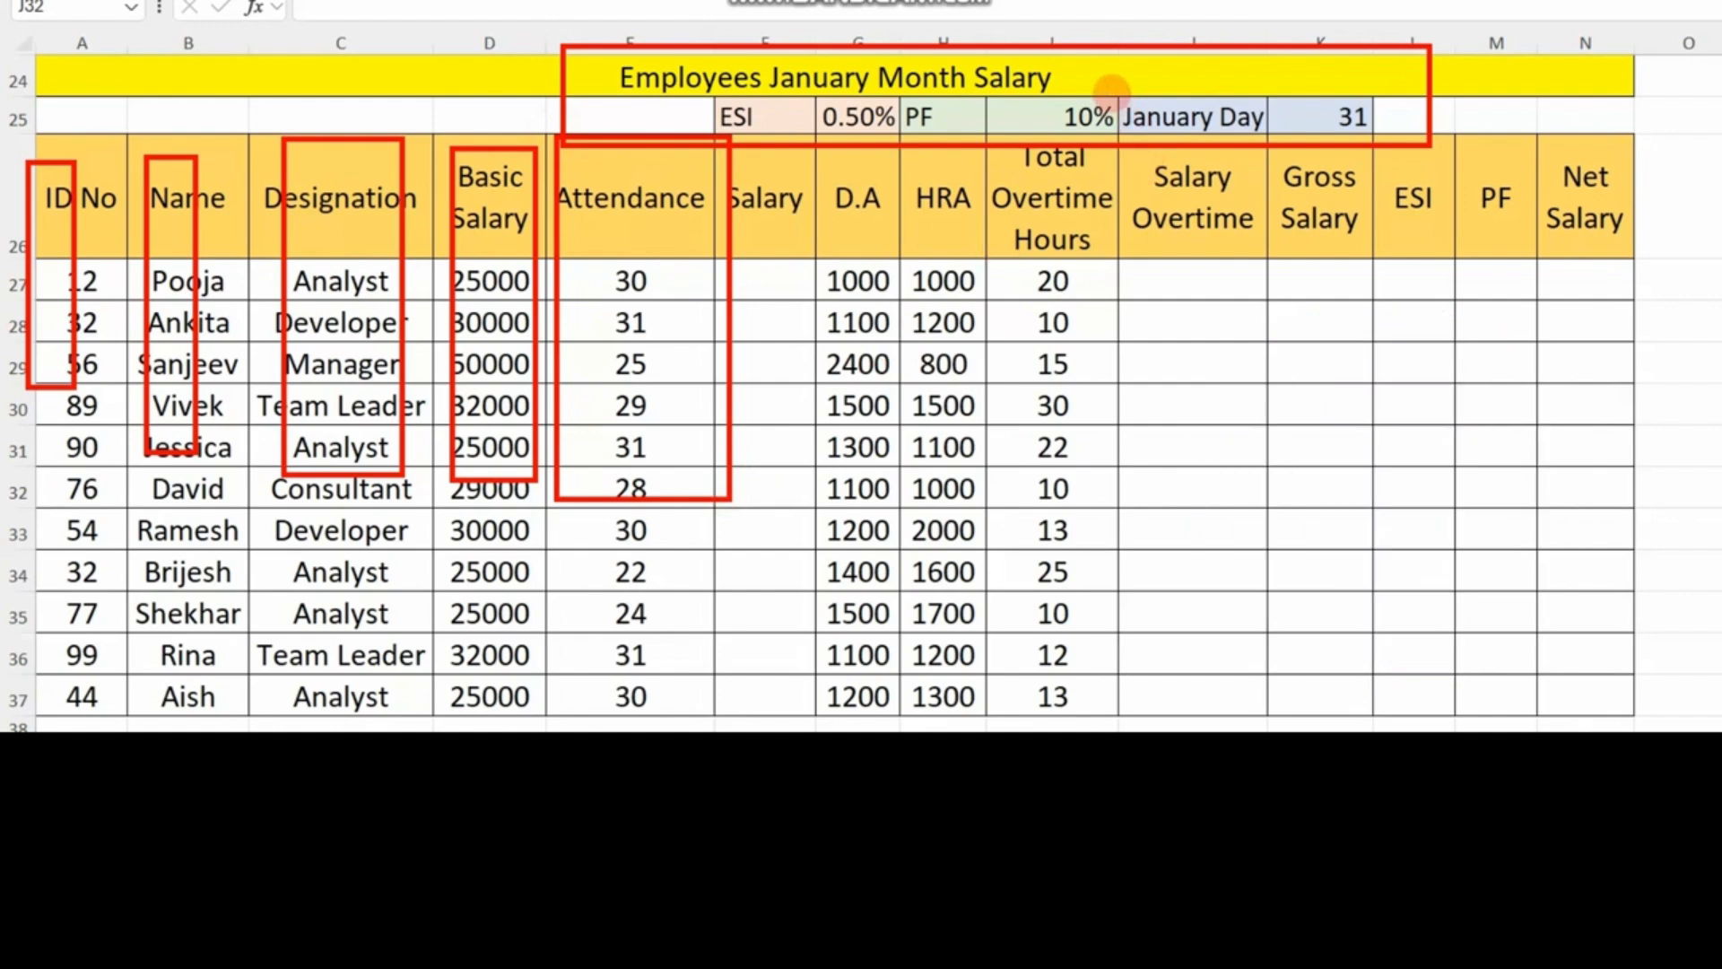
drag(1113, 93, 1415, 138)
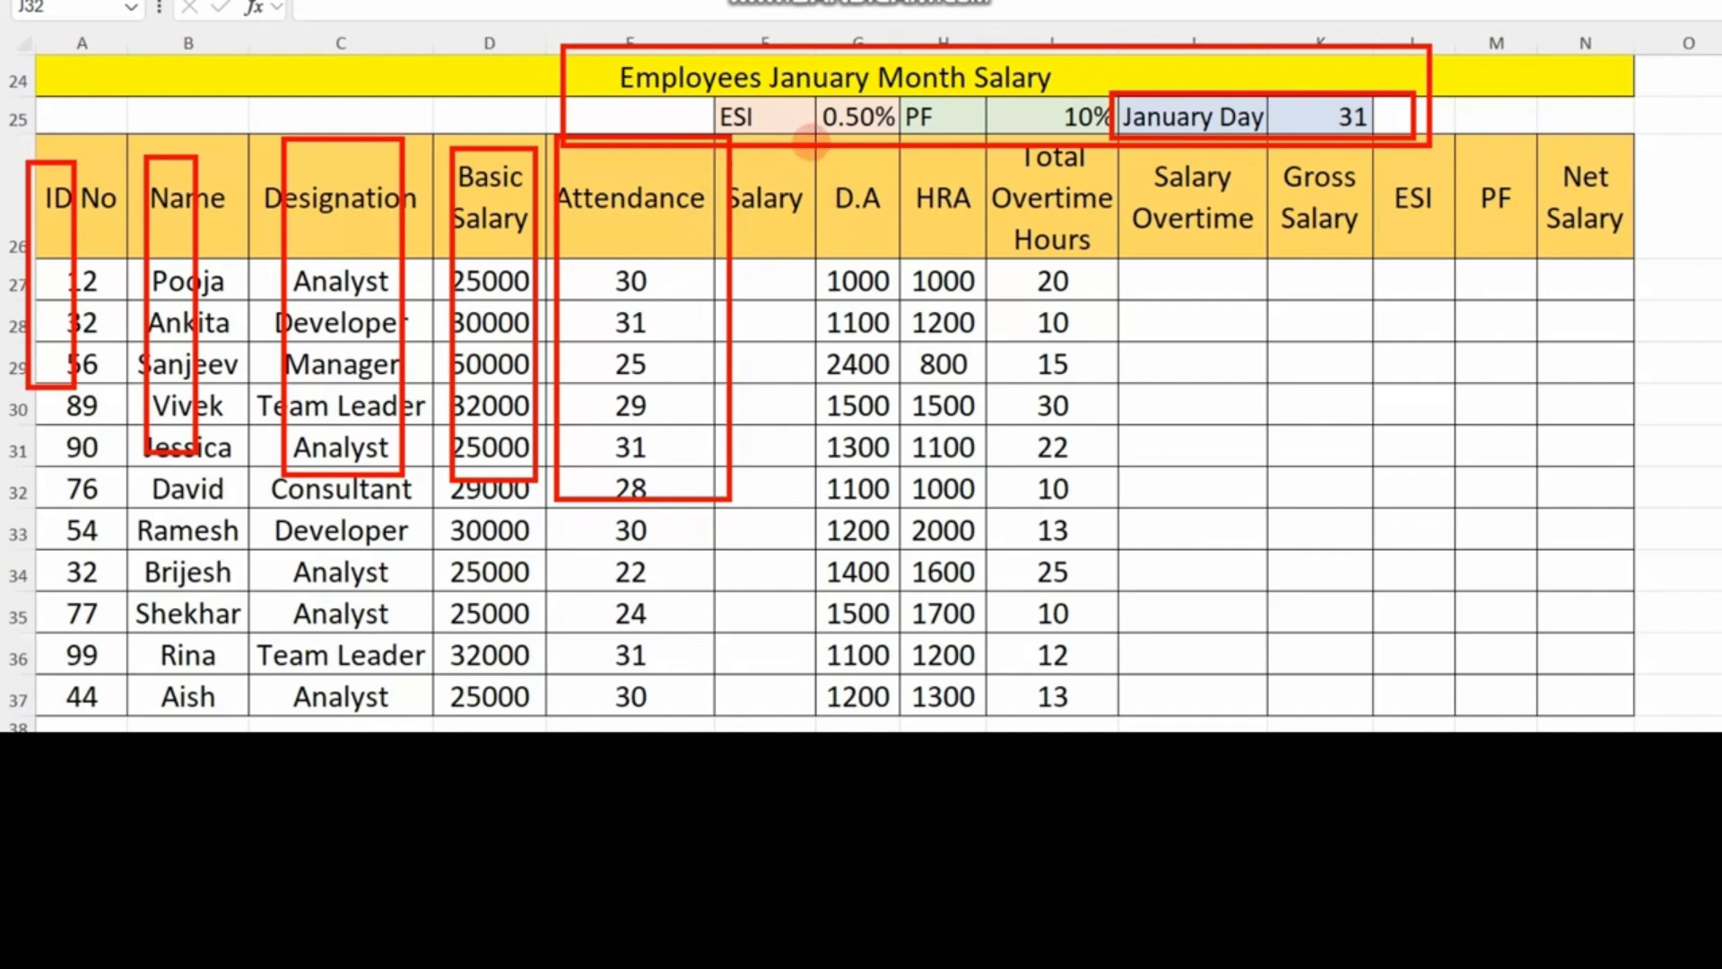
drag(810, 141, 891, 380)
drag(903, 154, 1030, 311)
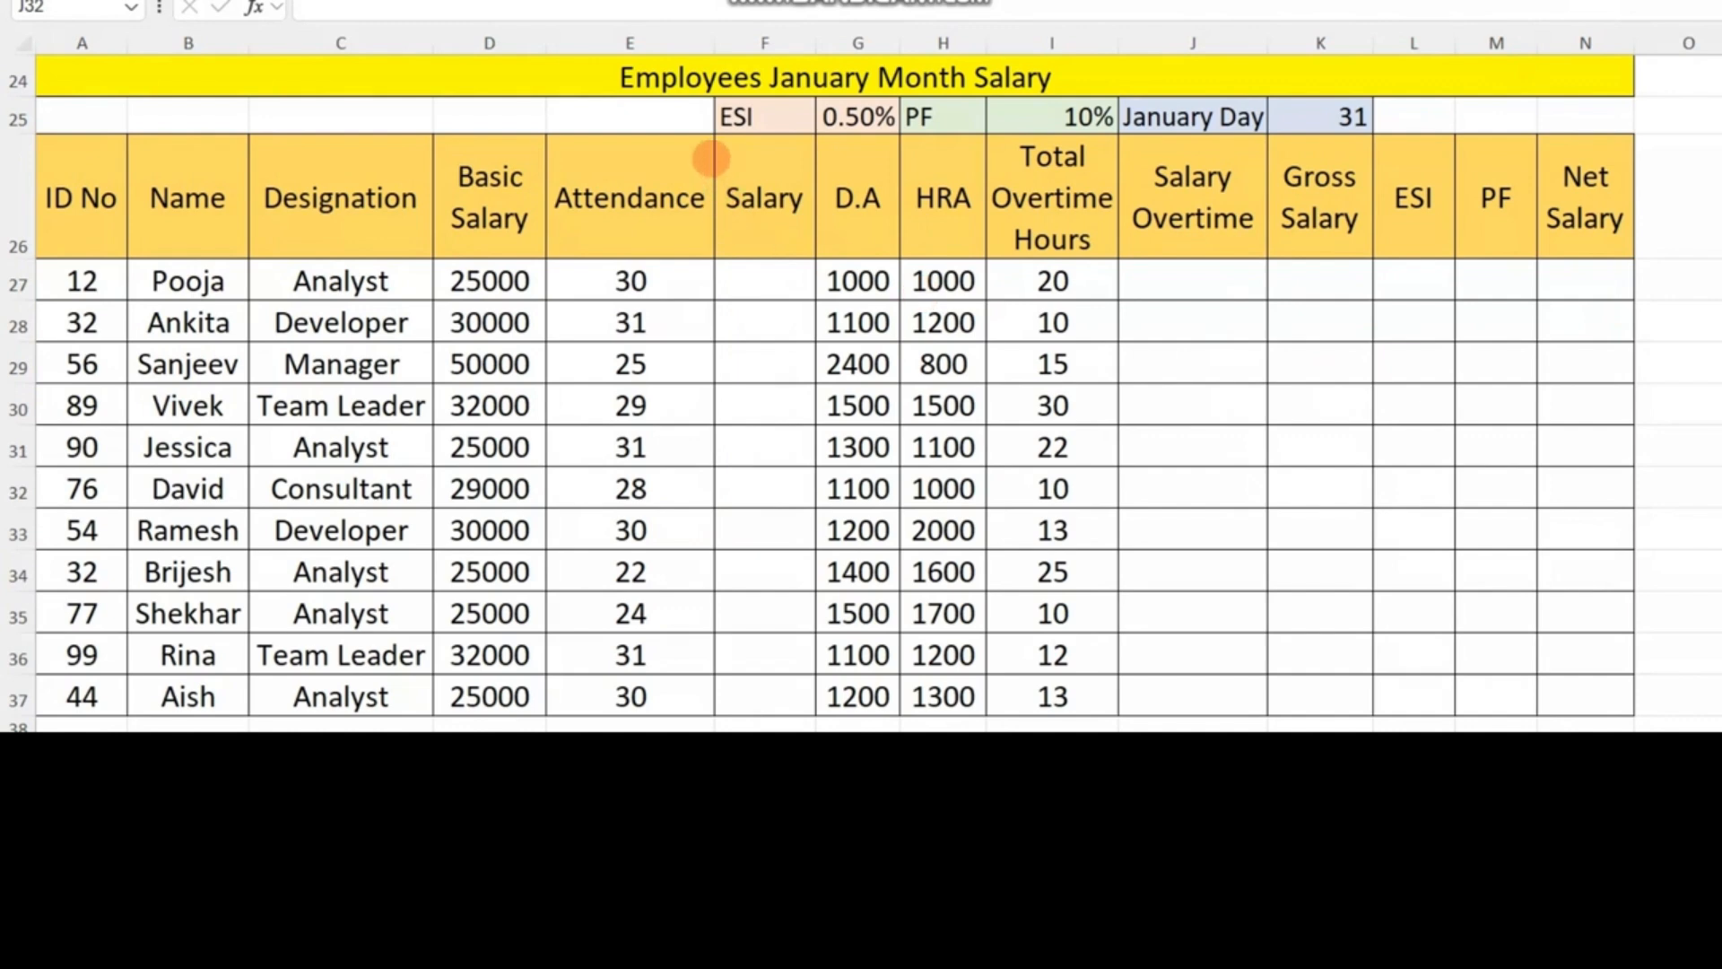
drag(711, 158, 823, 375)
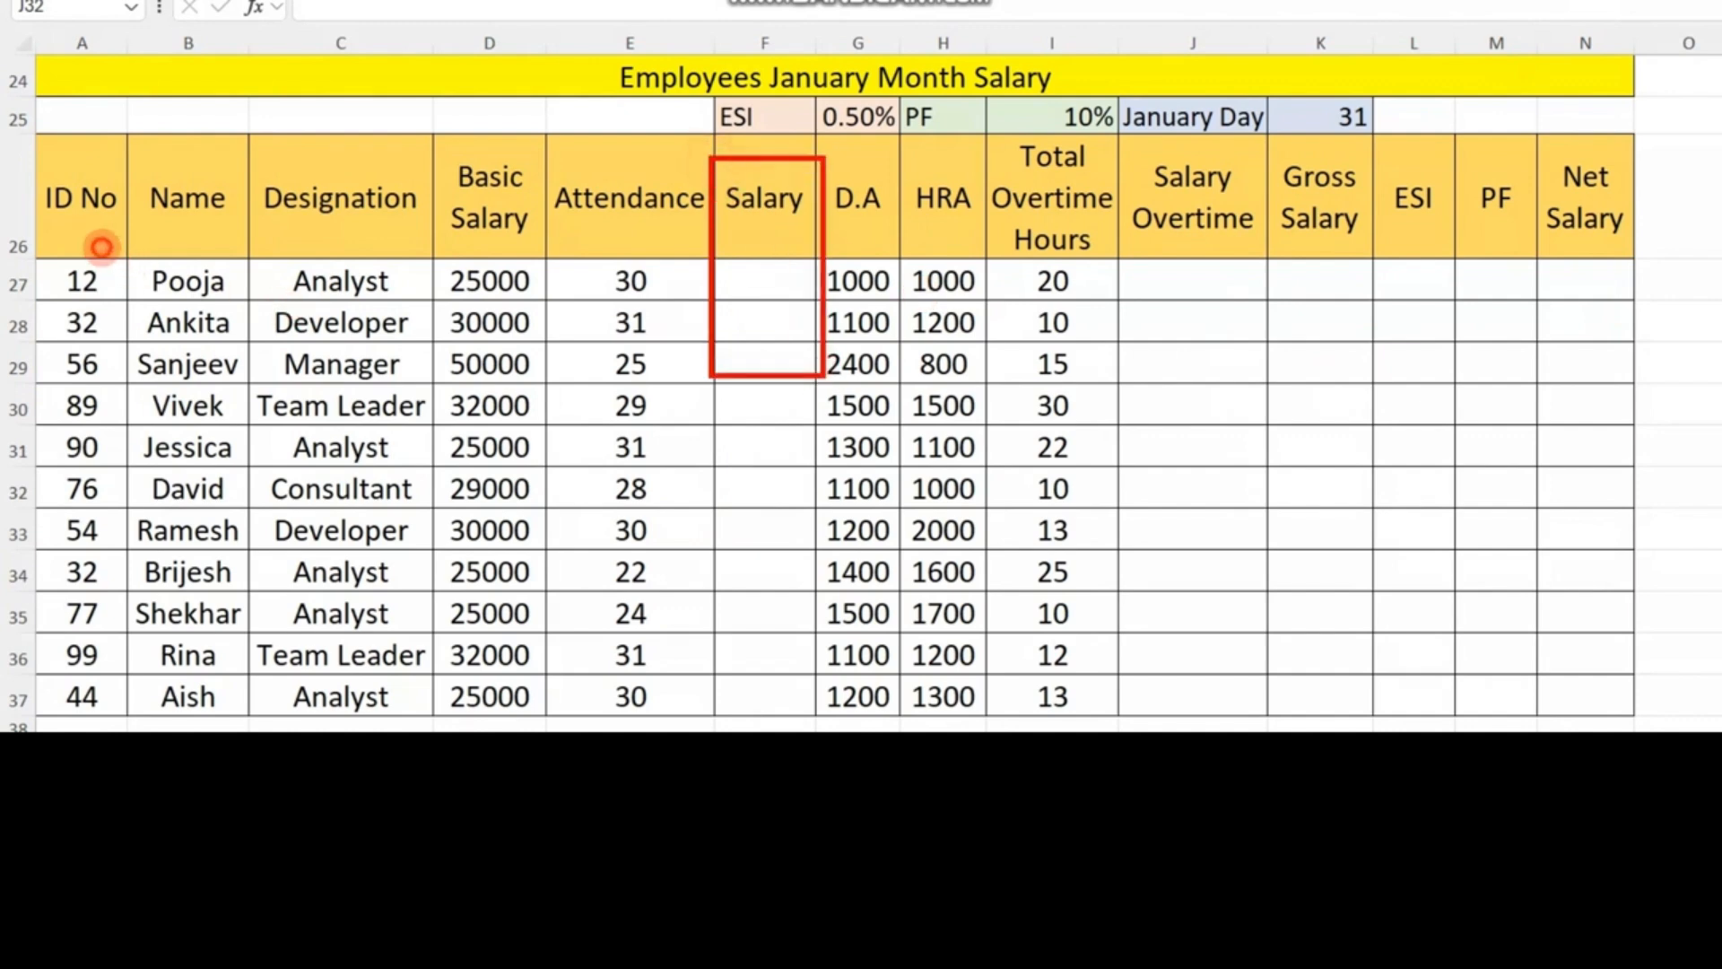
drag(102, 248, 295, 600)
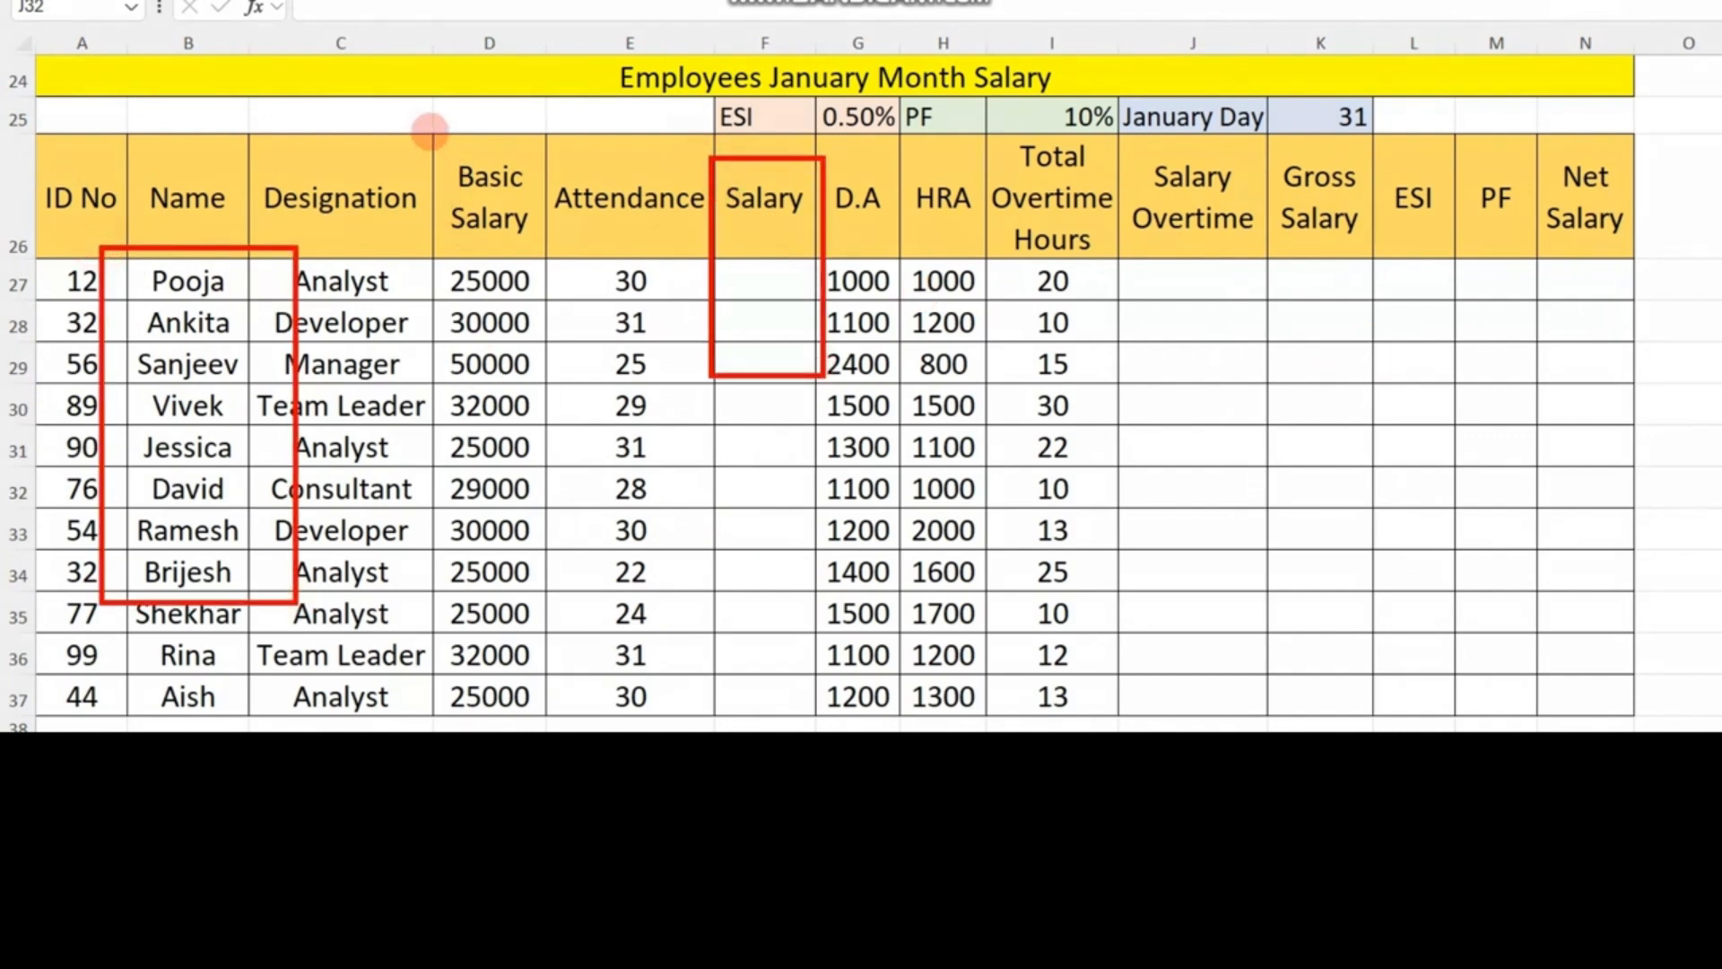
drag(431, 132, 553, 278)
mouse_move(717, 126)
mouse_down()
mouse_move(757, 261)
mouse_move(835, 294)
mouse_up()
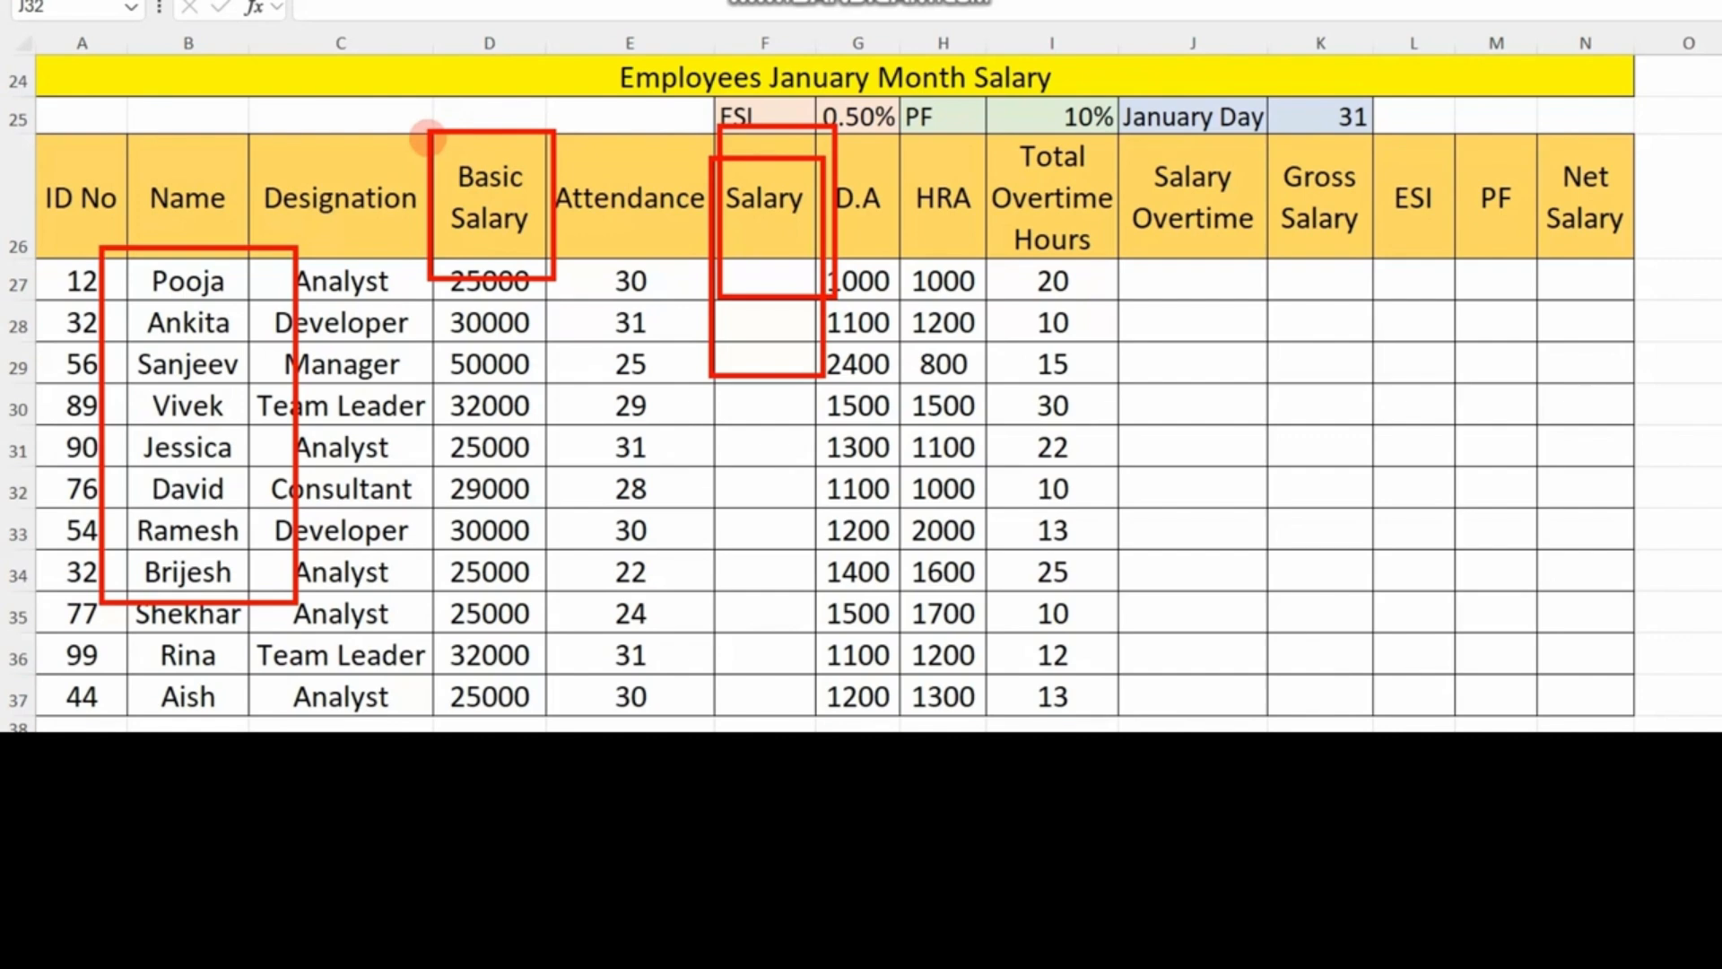
mouse_move(721, 130)
mouse_down()
mouse_move(776, 303)
mouse_move(850, 305)
mouse_up()
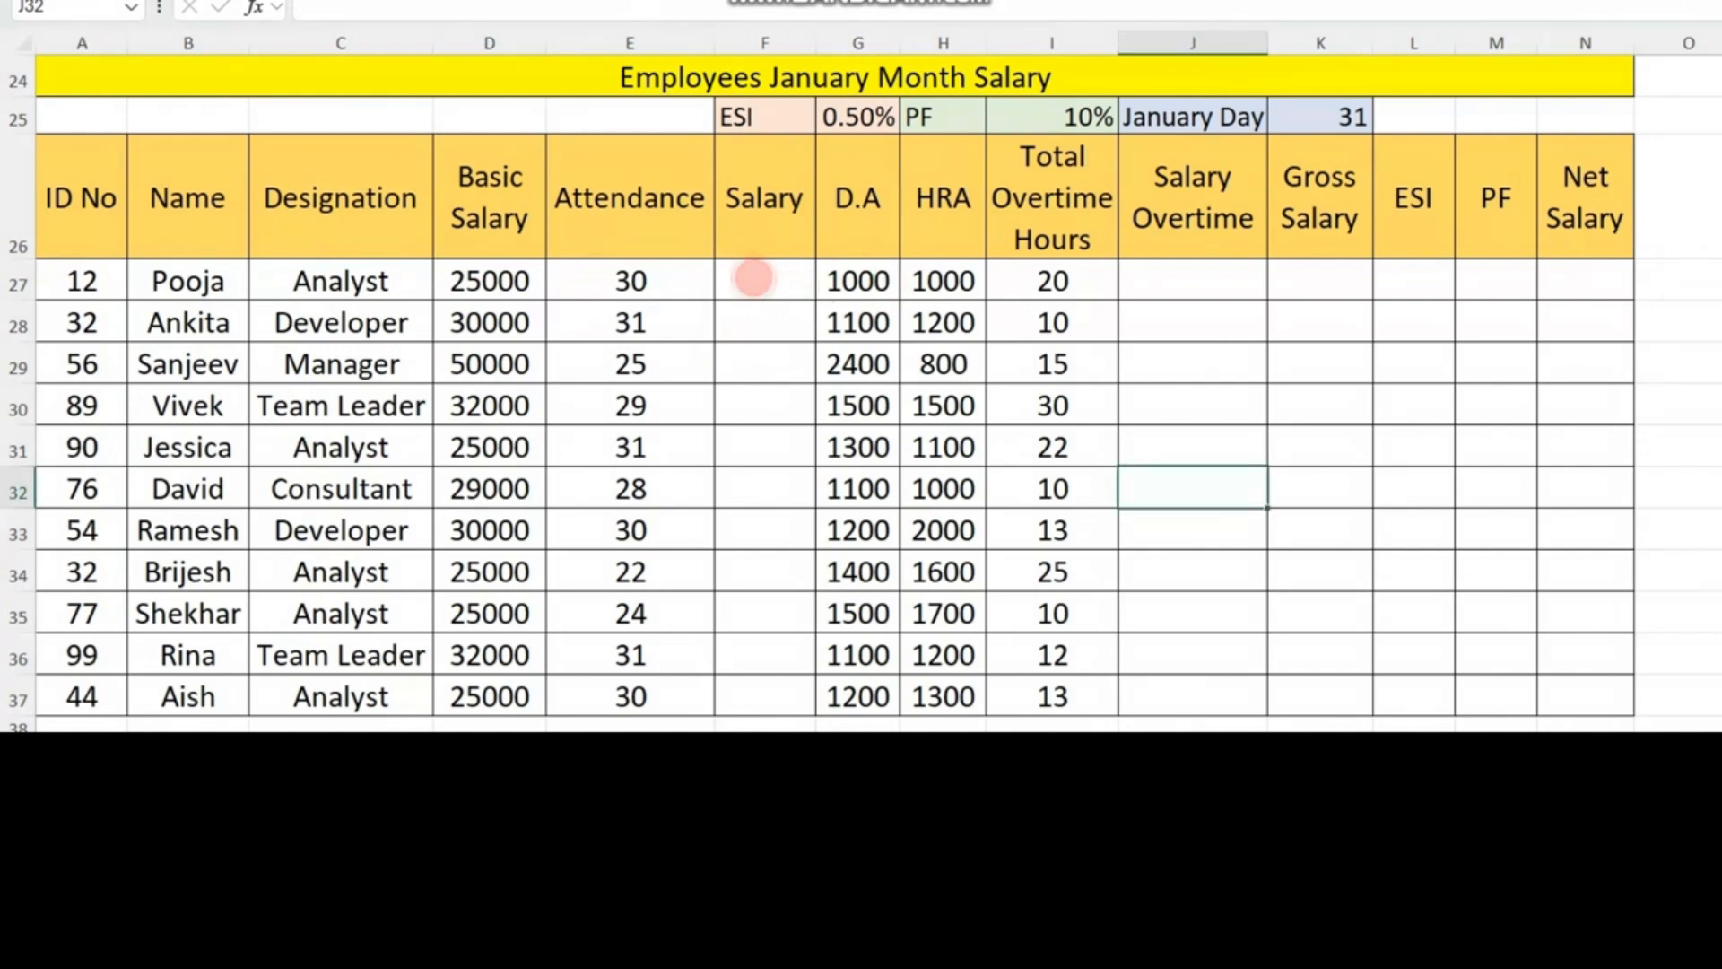
- Calculate the first employee's attendance-based salary in F27 with the formula =D27/K25*E27
click(754, 279)
click(168, 281)
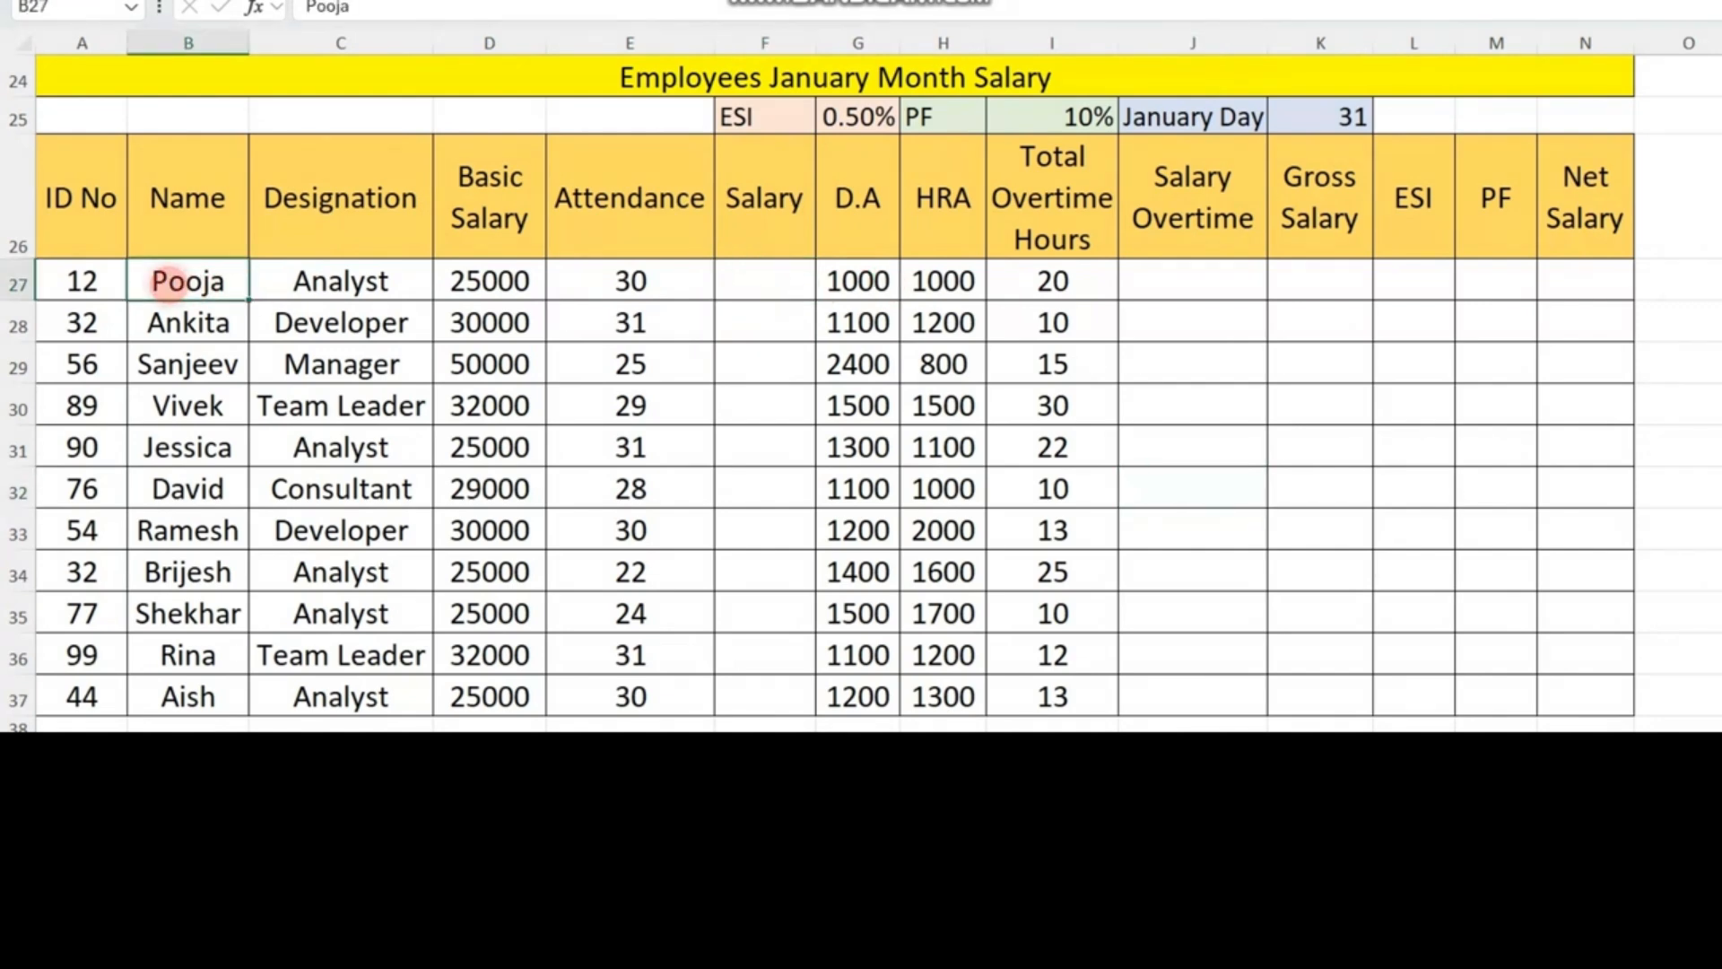
click(767, 282)
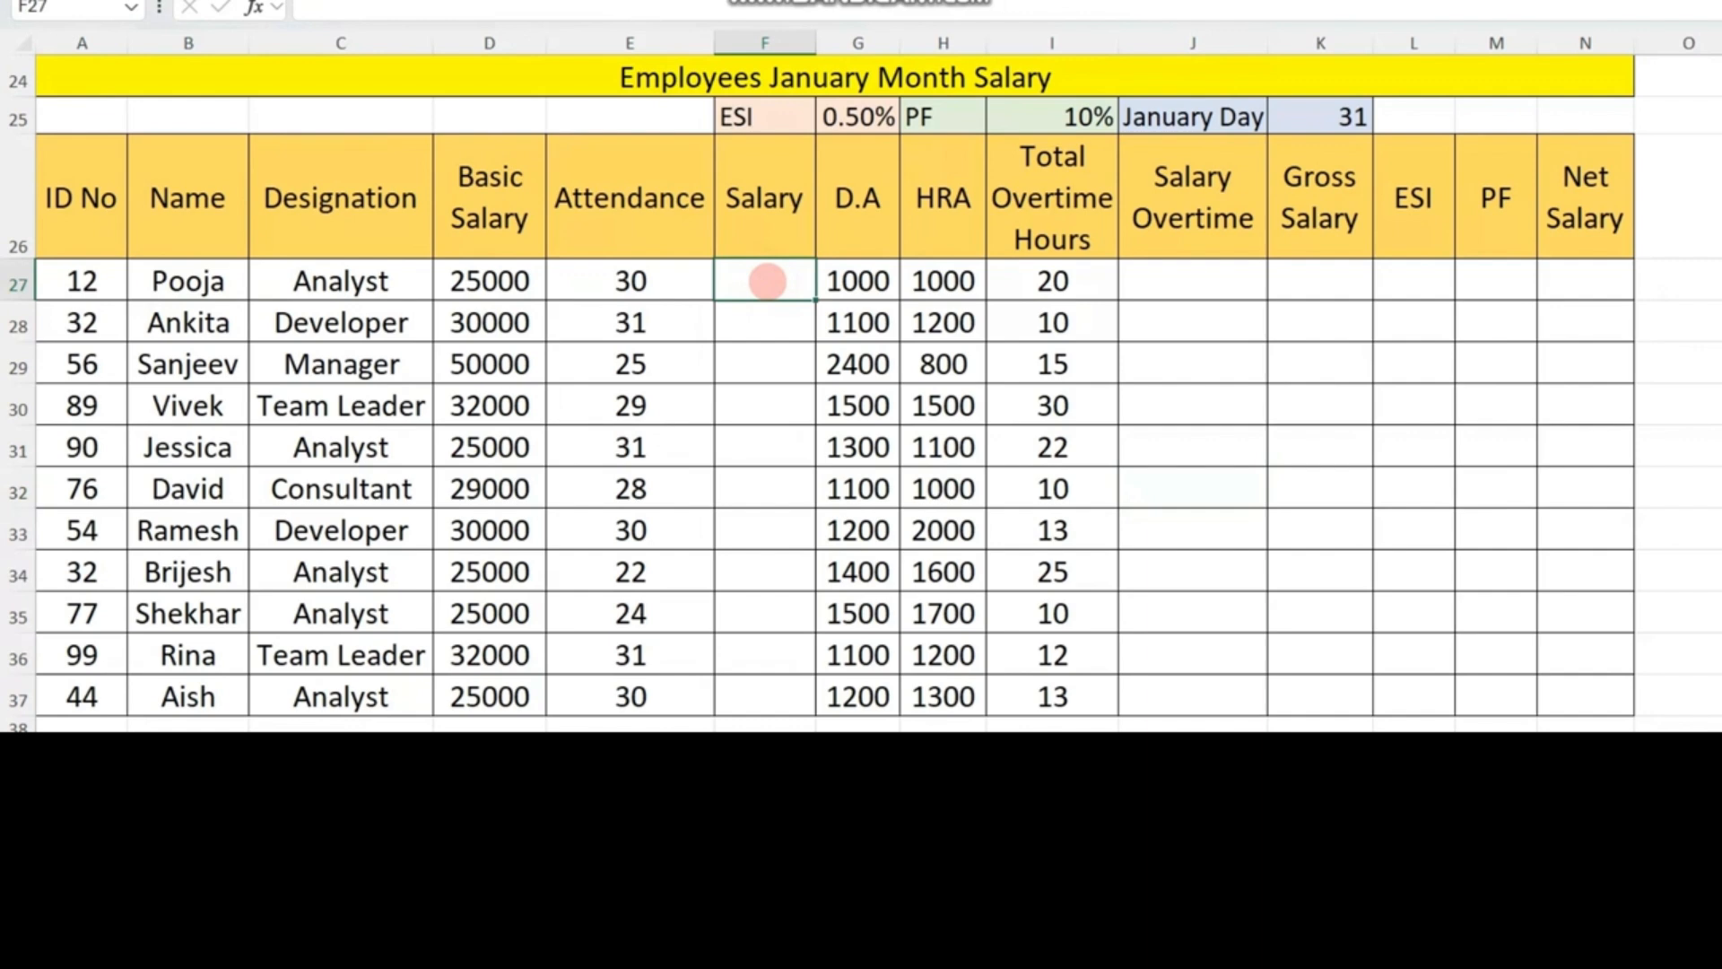
text(=)
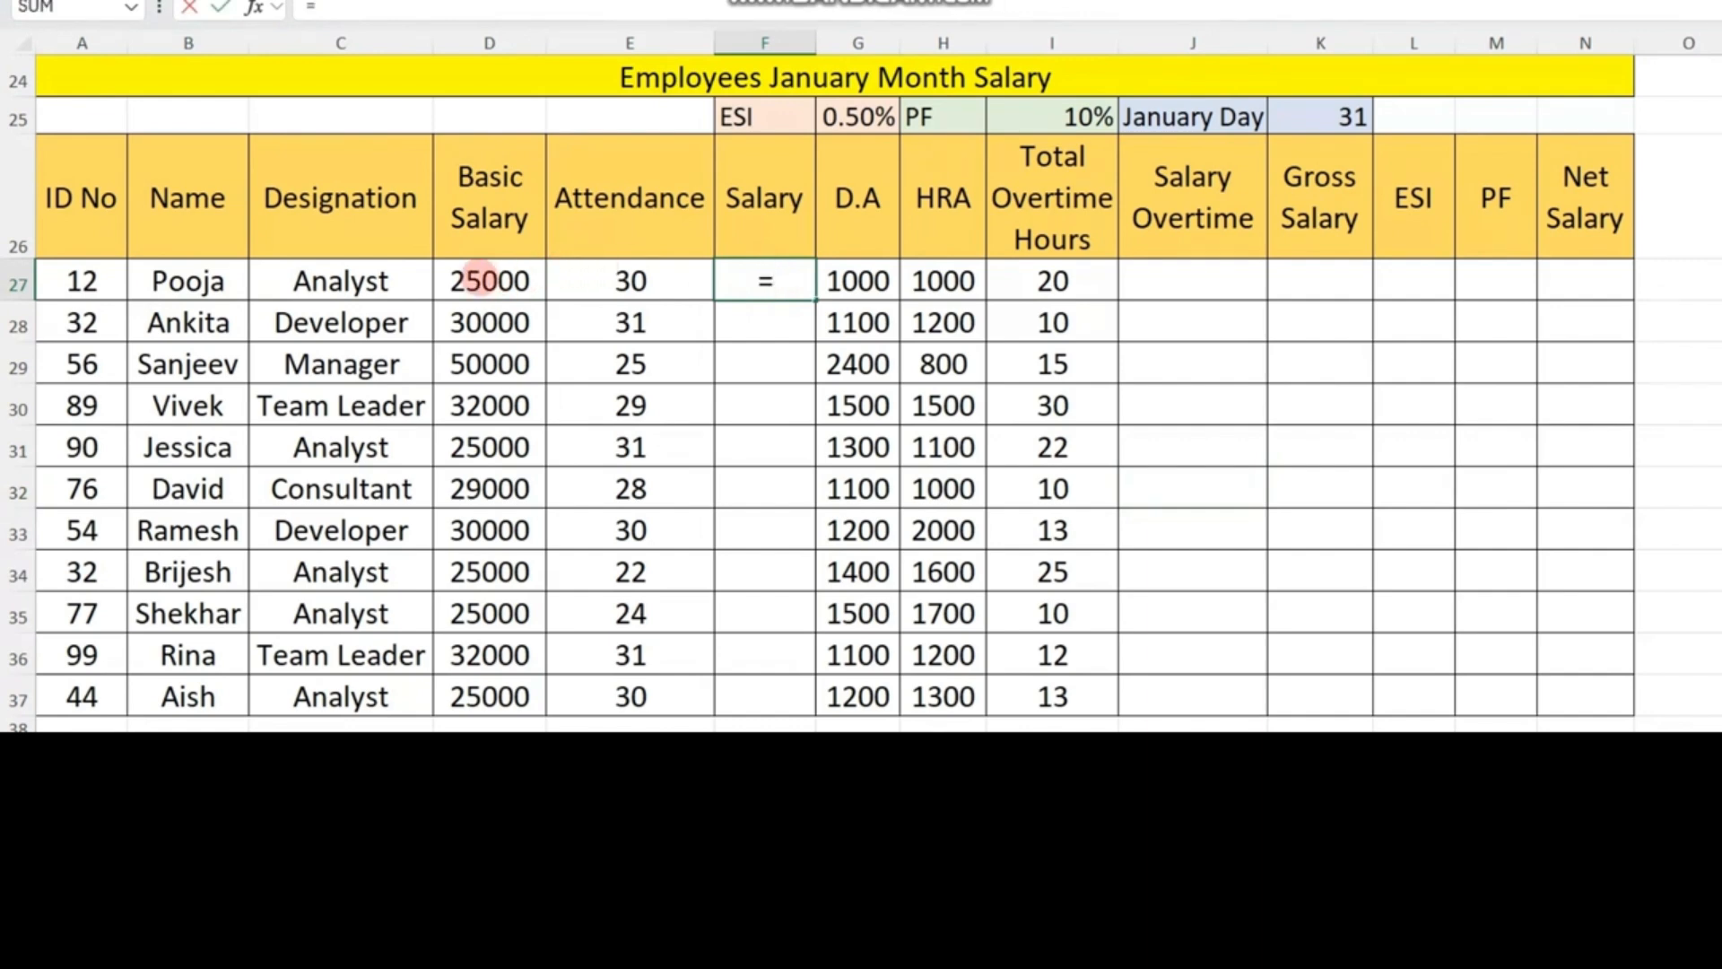
click(480, 278)
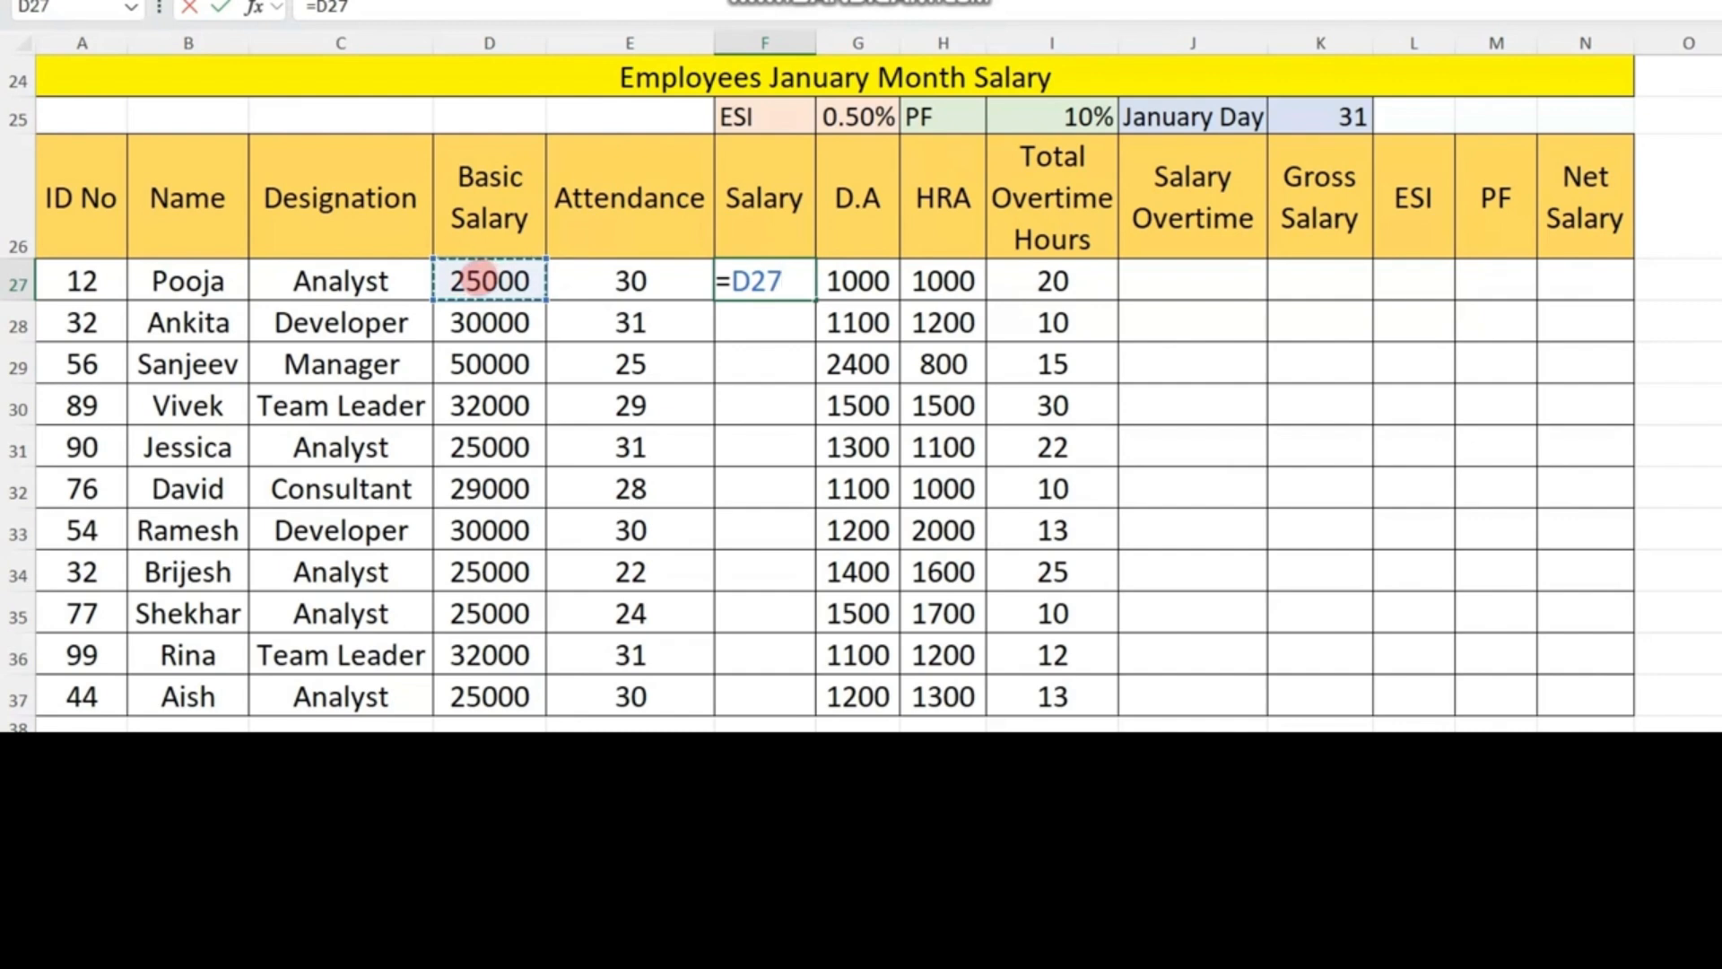
click(762, 248)
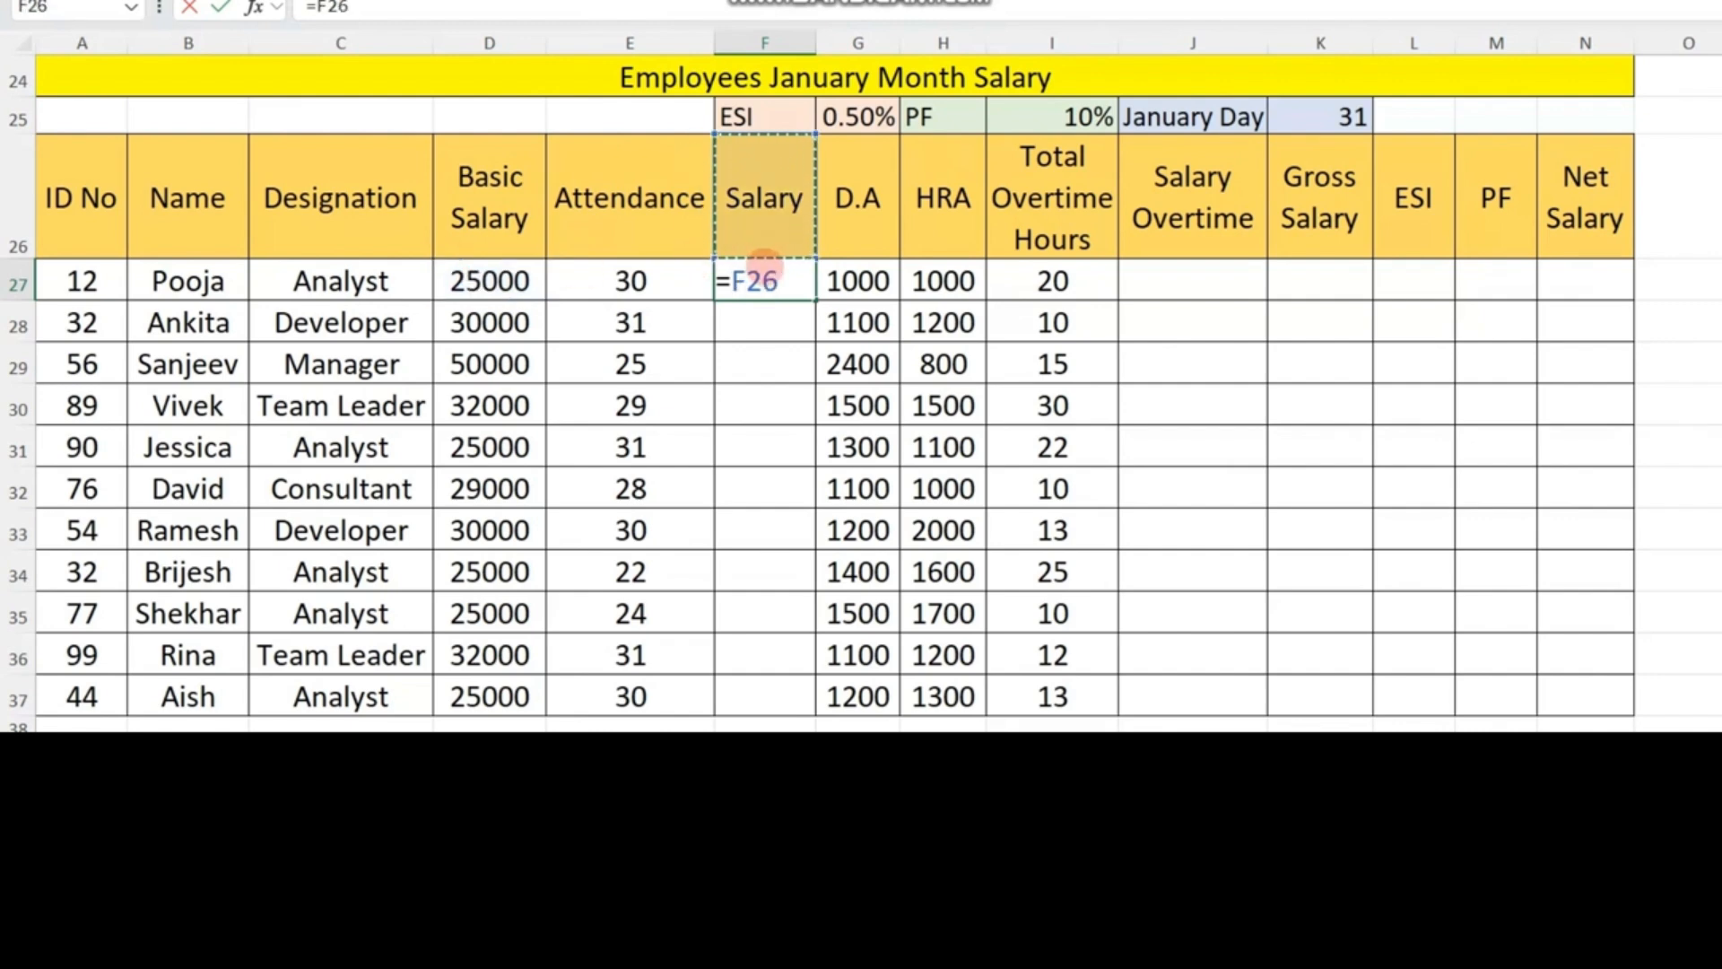
click(497, 278)
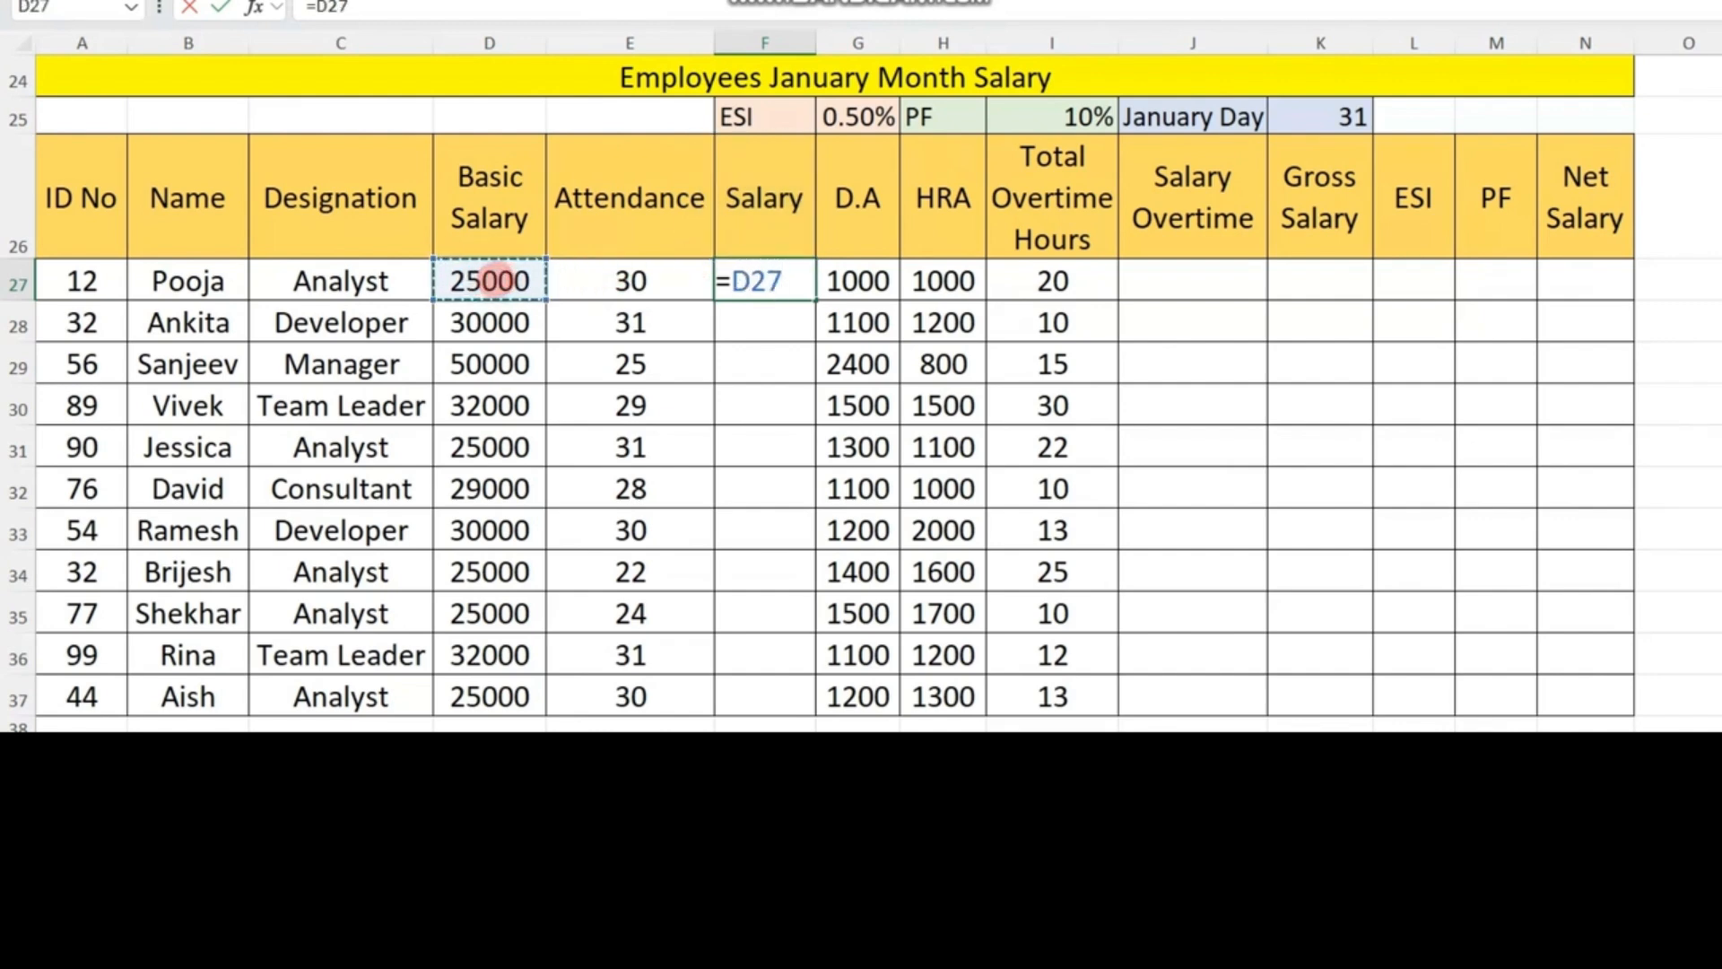
text(/)
click(1350, 106)
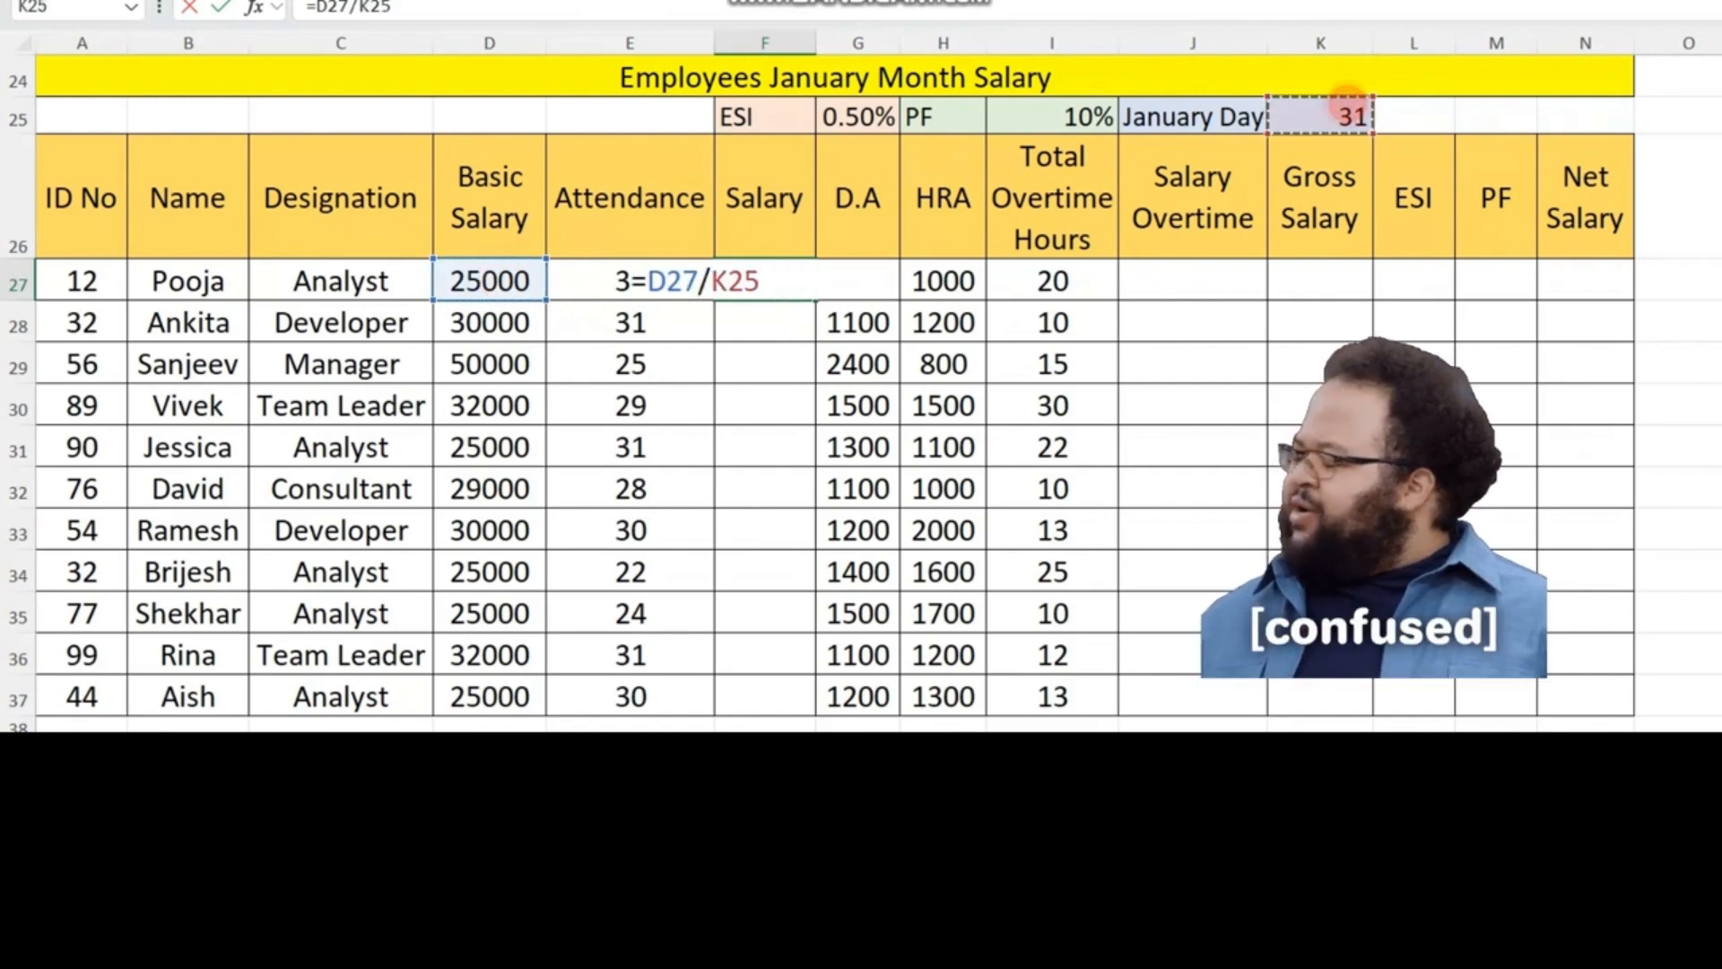
text(*)
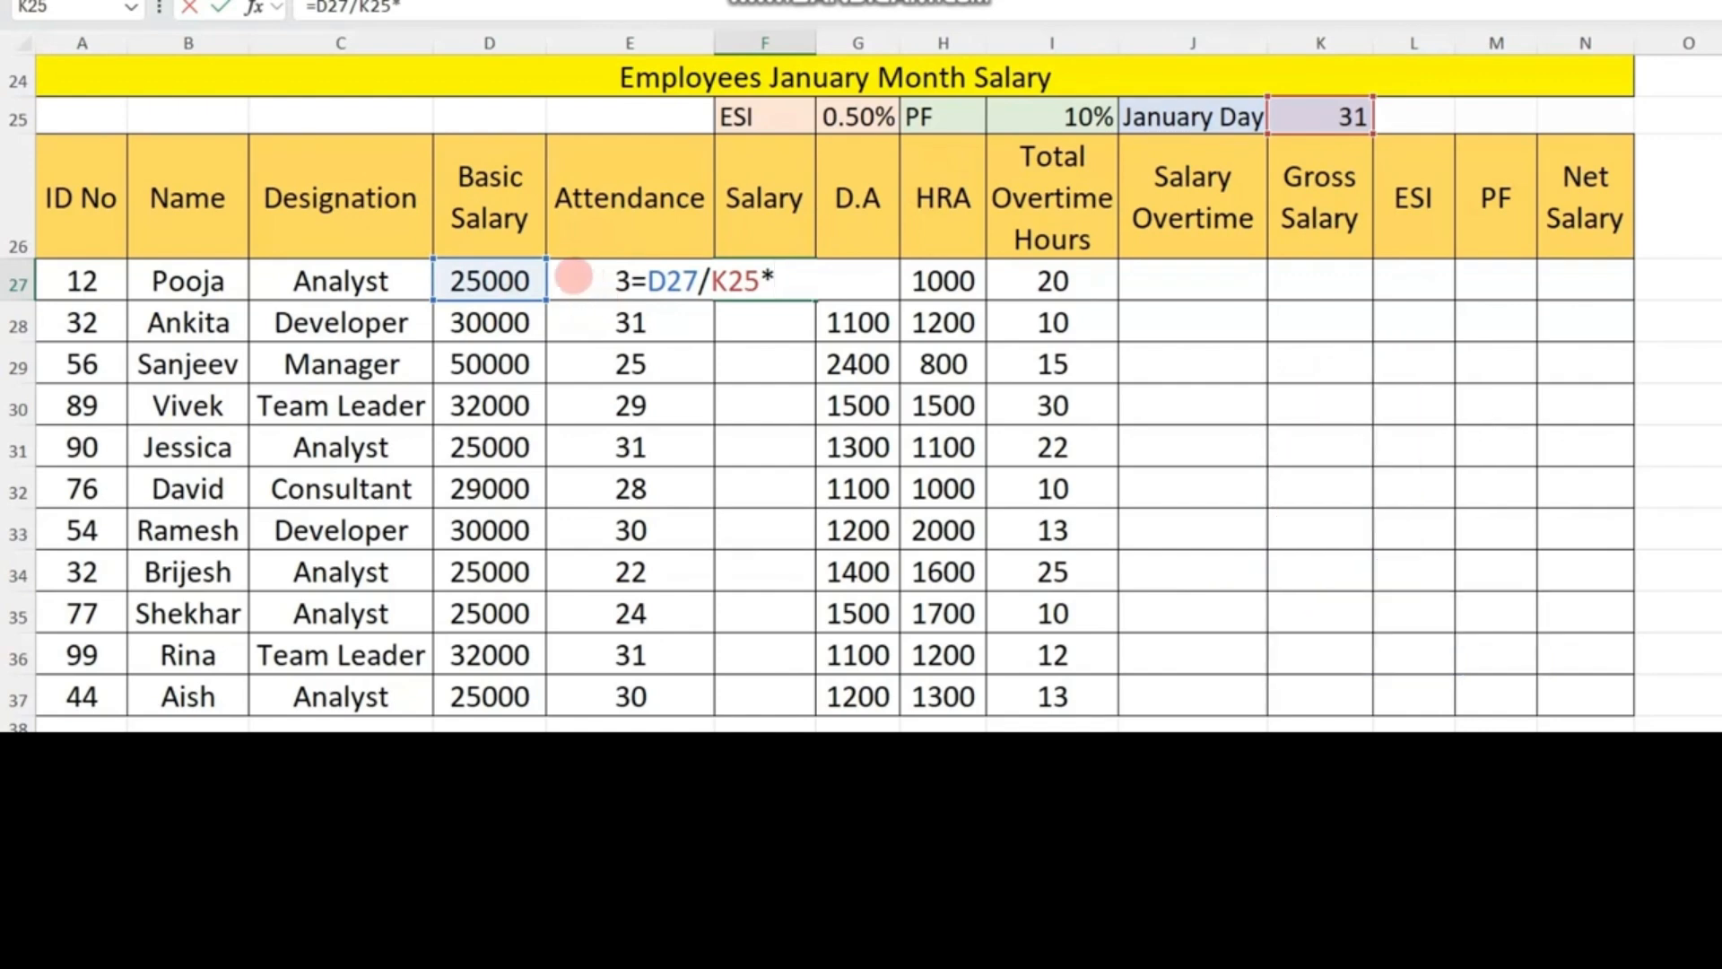
click(573, 278)
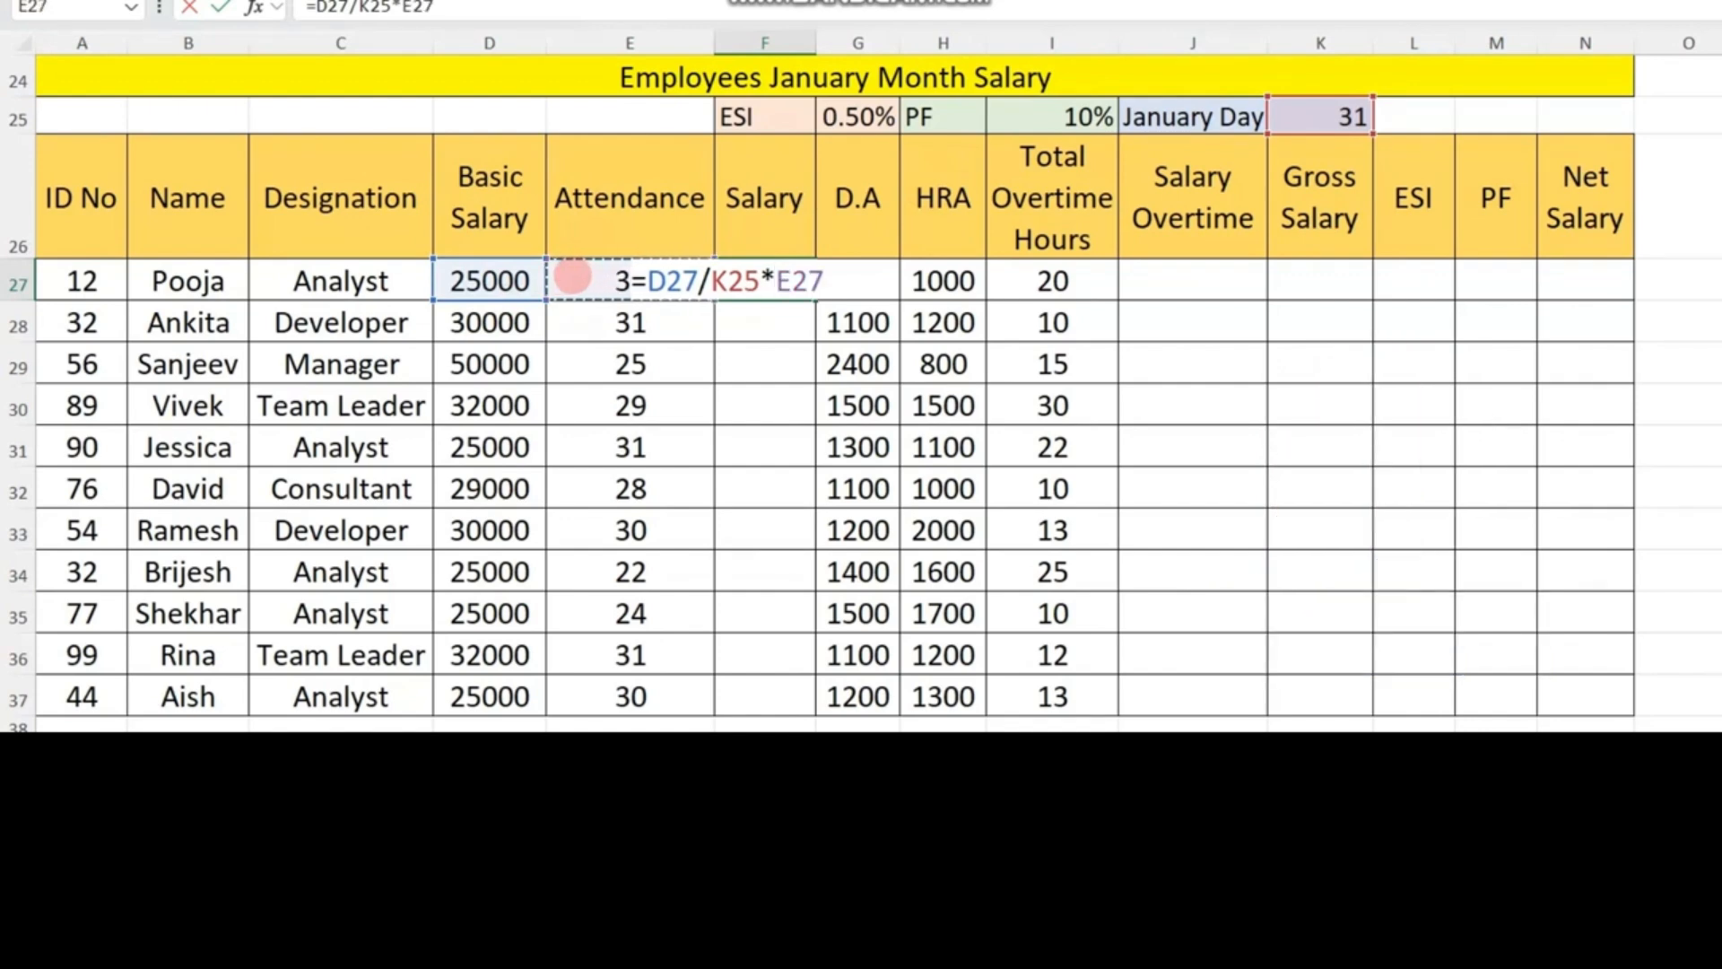
key(Return)
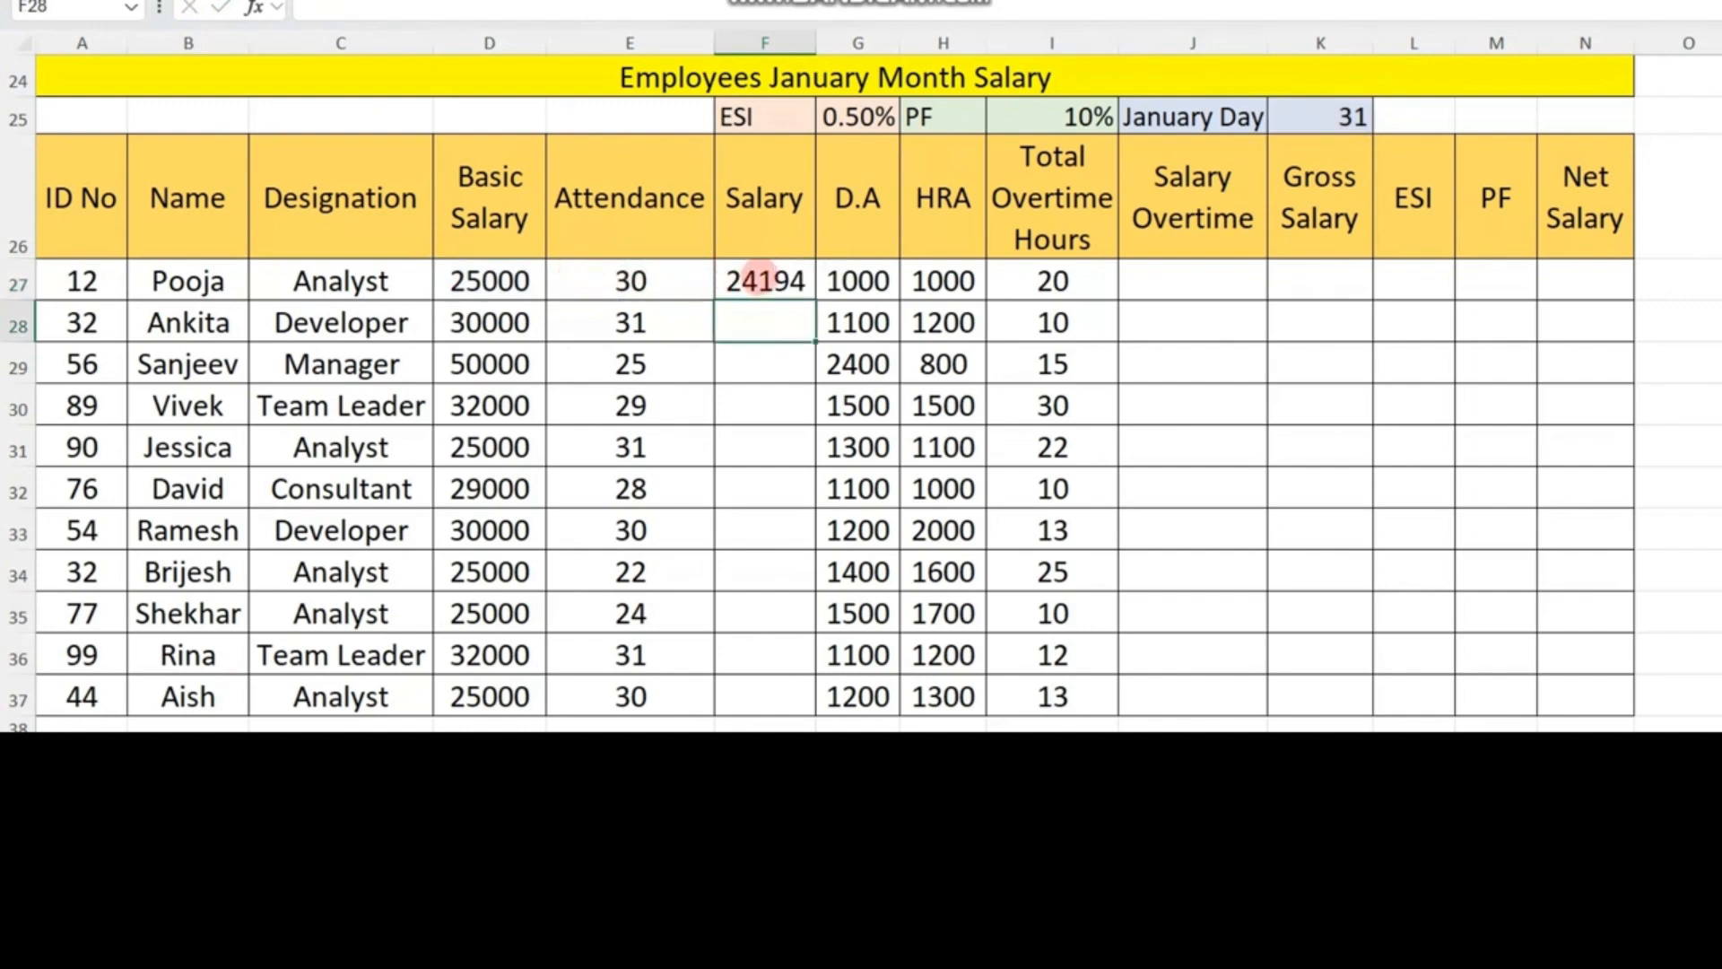
- Make the January day reference absolute as $K$25 in the F27 salary formula and fill the formula down to F37
click(153, 276)
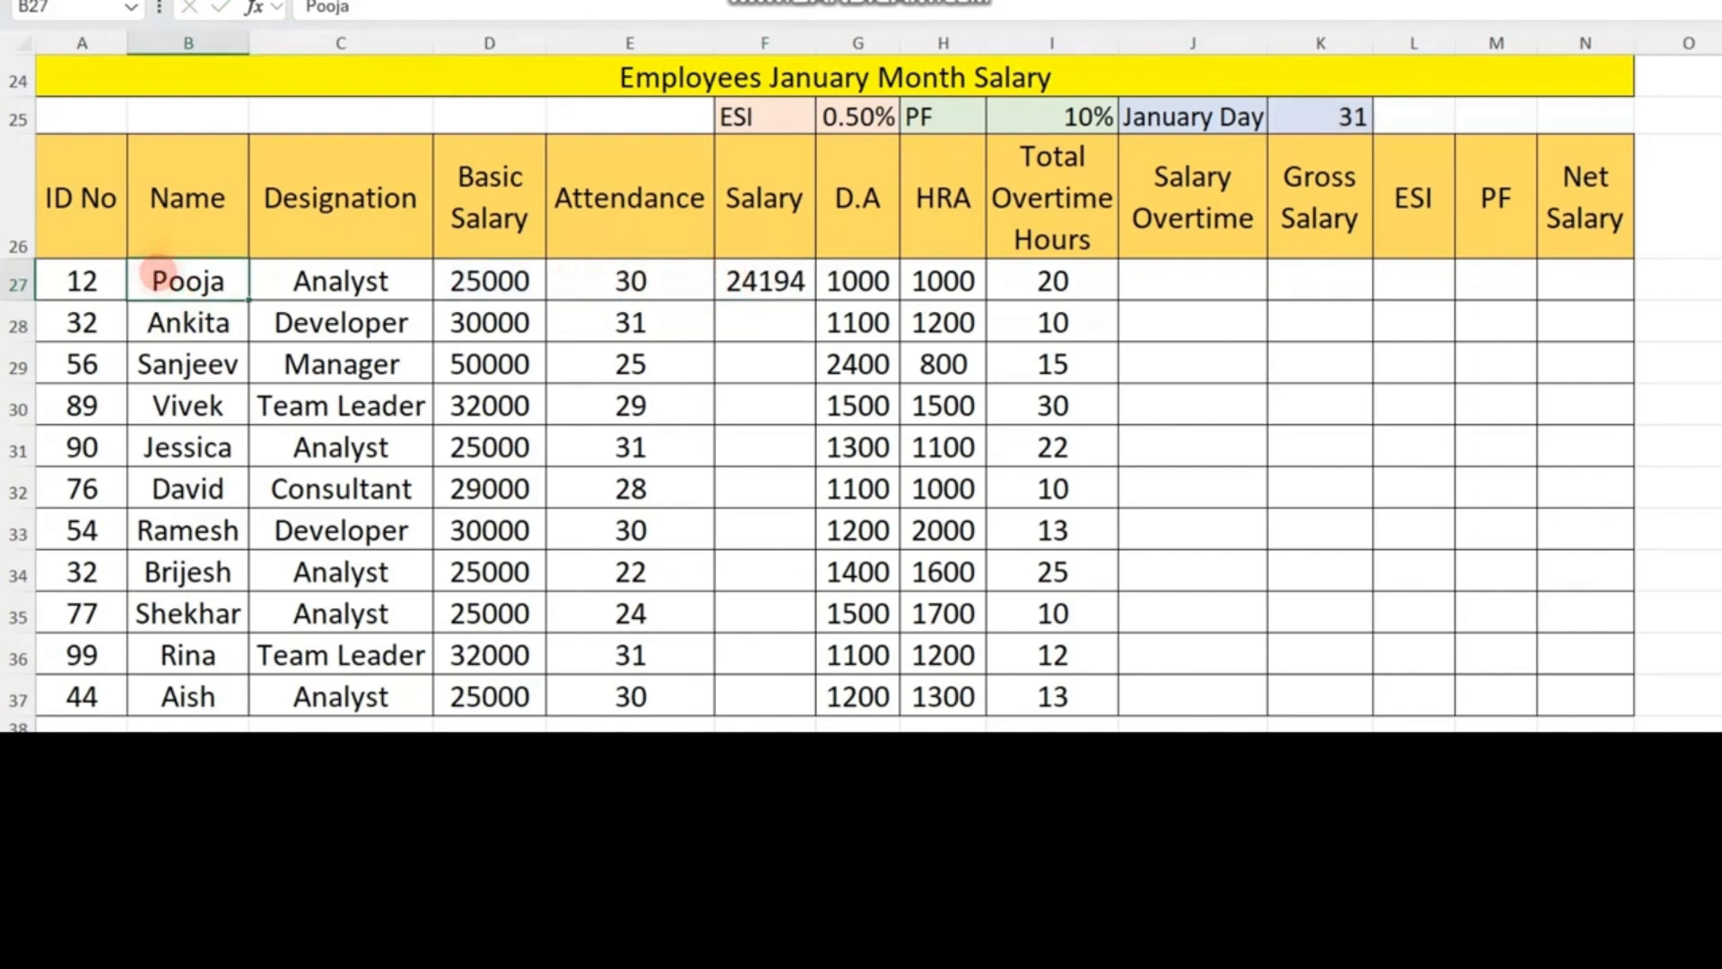
double_click(722, 280)
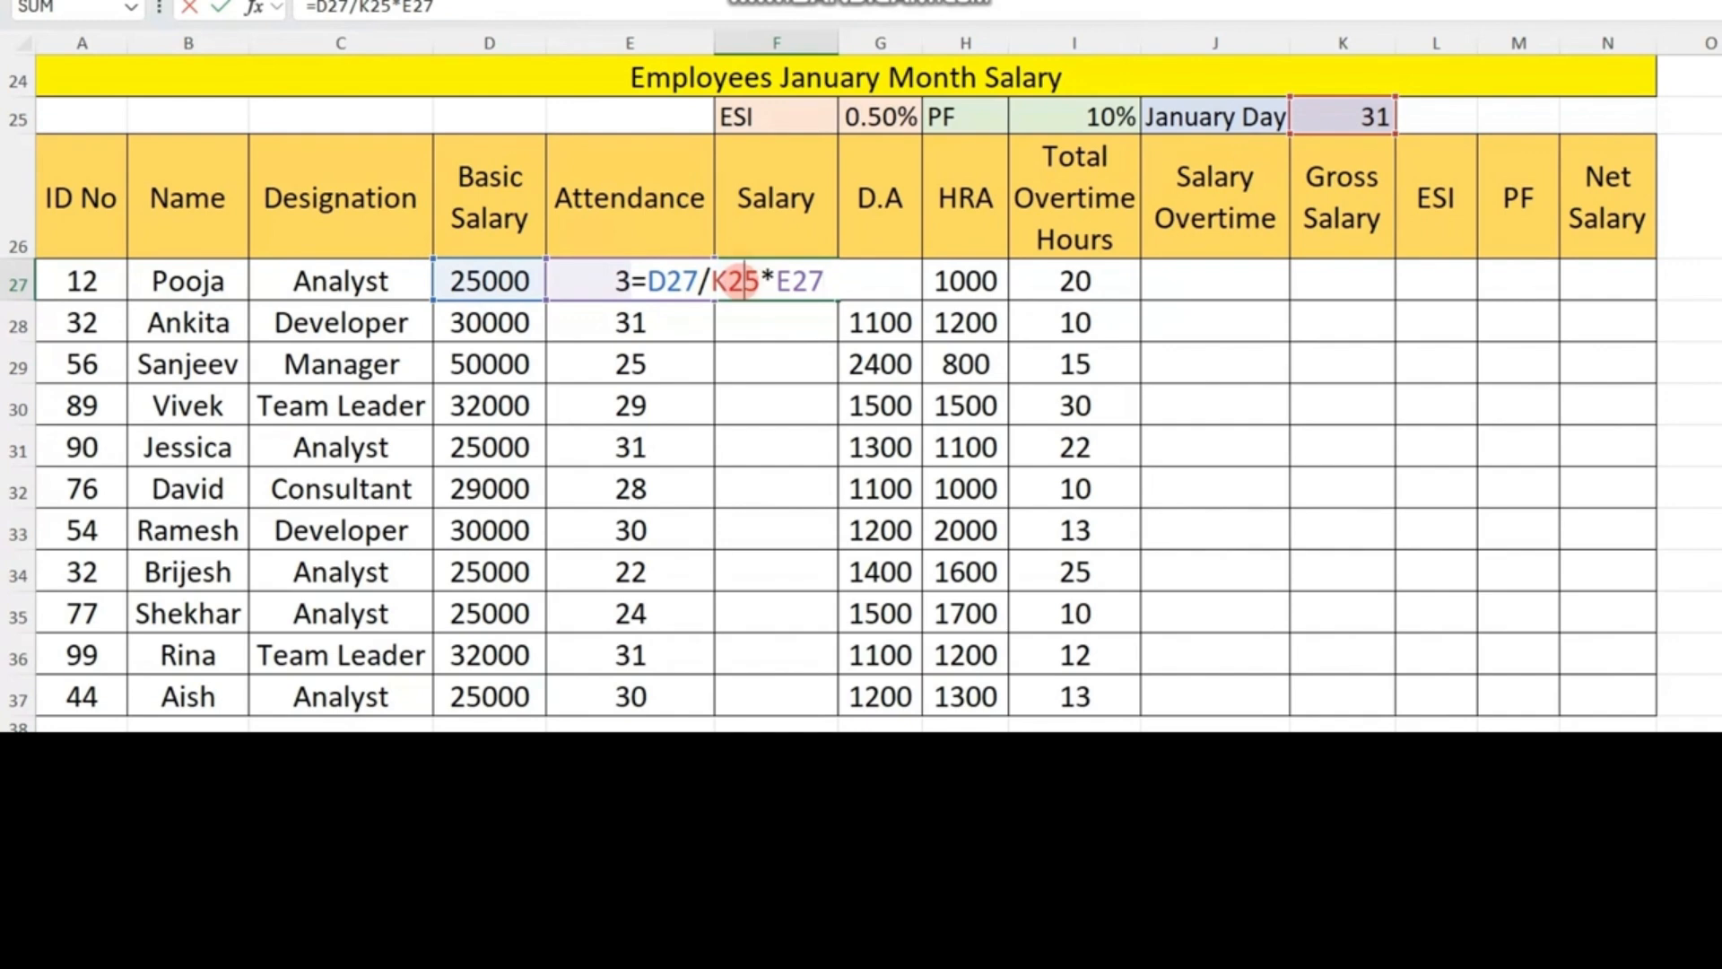
key(F4)
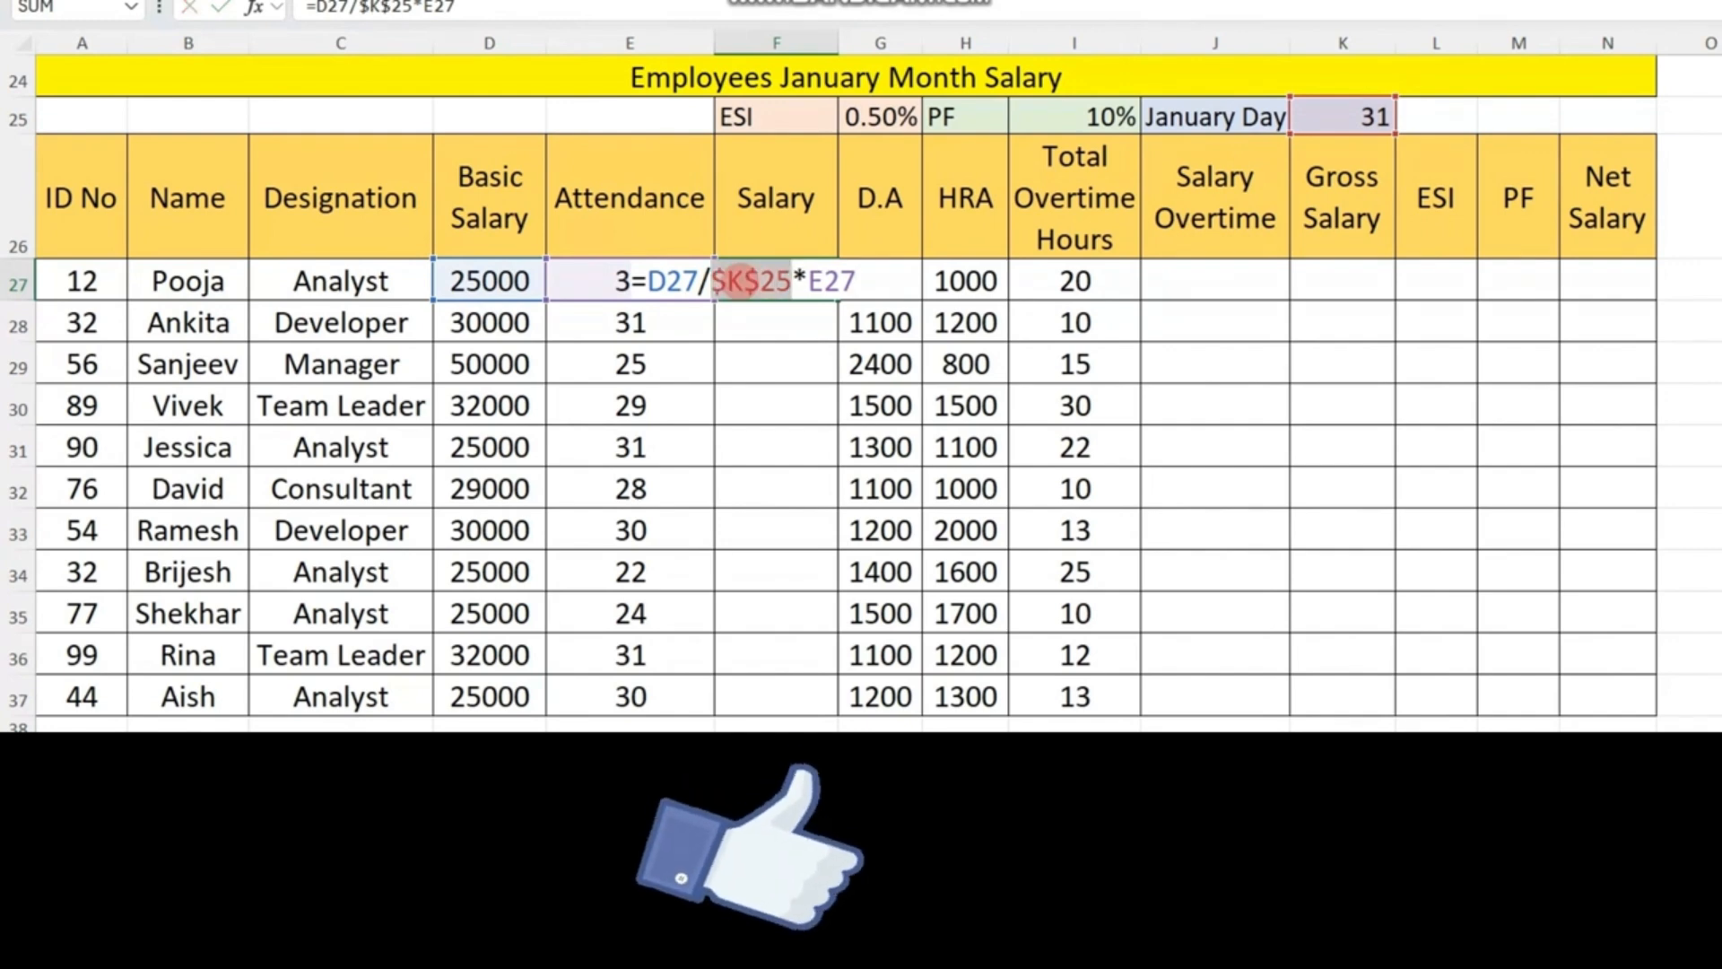
key(Return)
drag(763, 280, 780, 685)
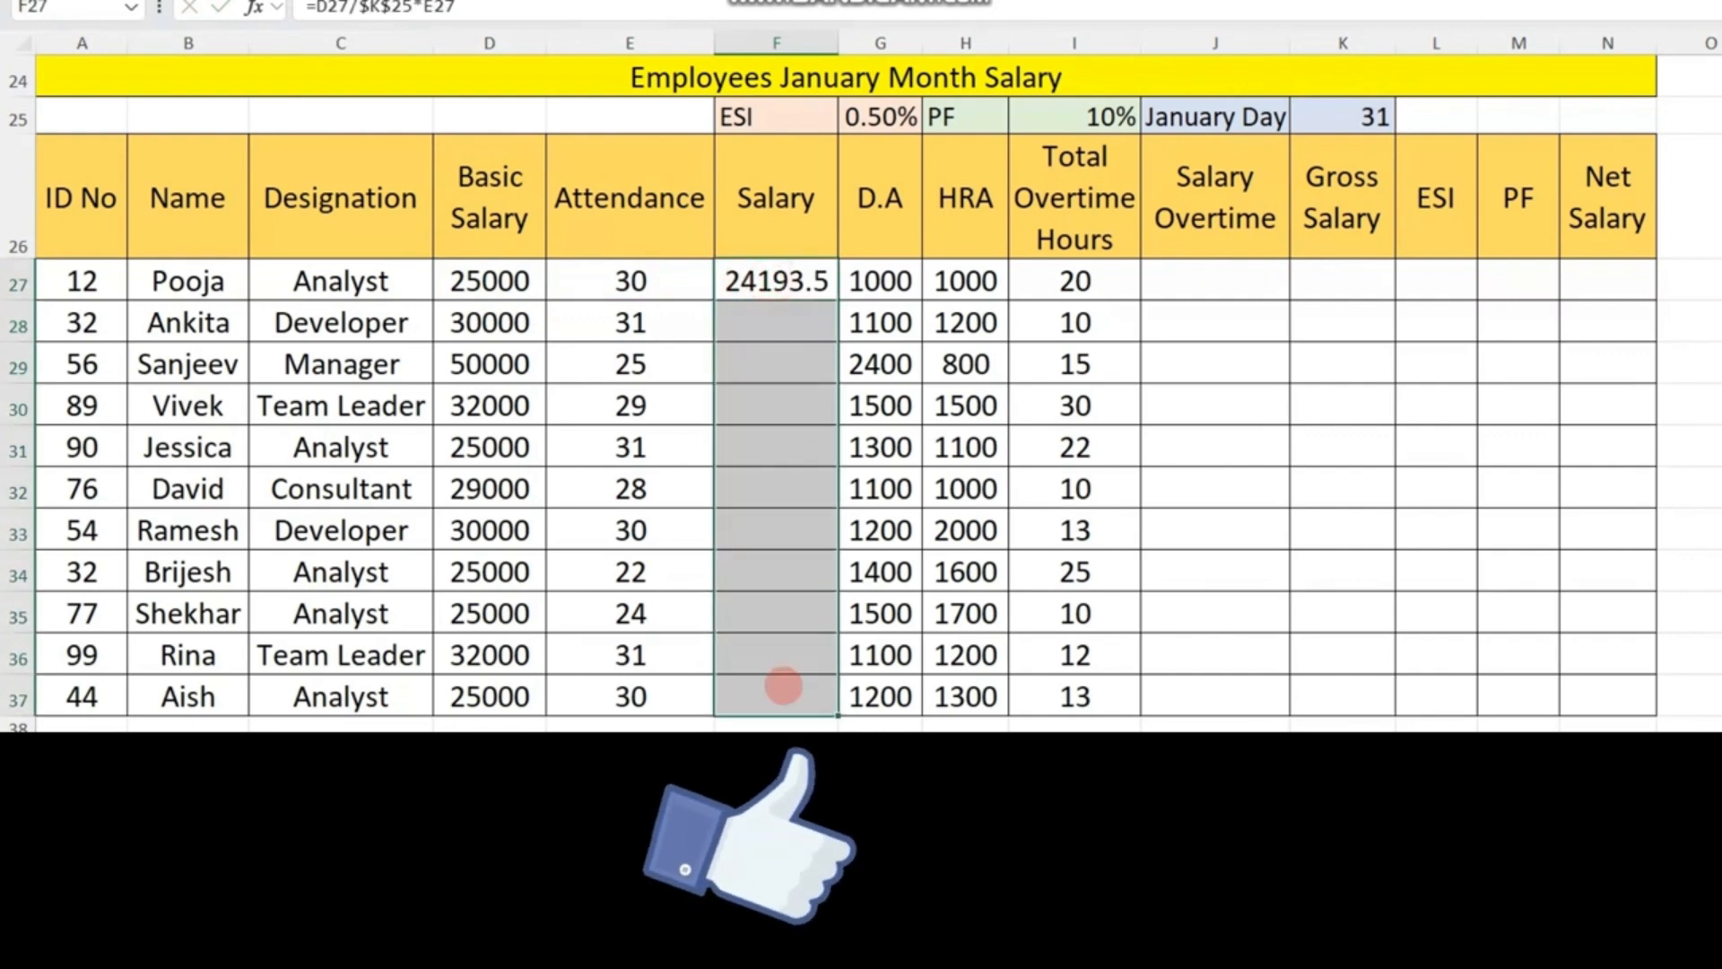
key(ctrl+d)
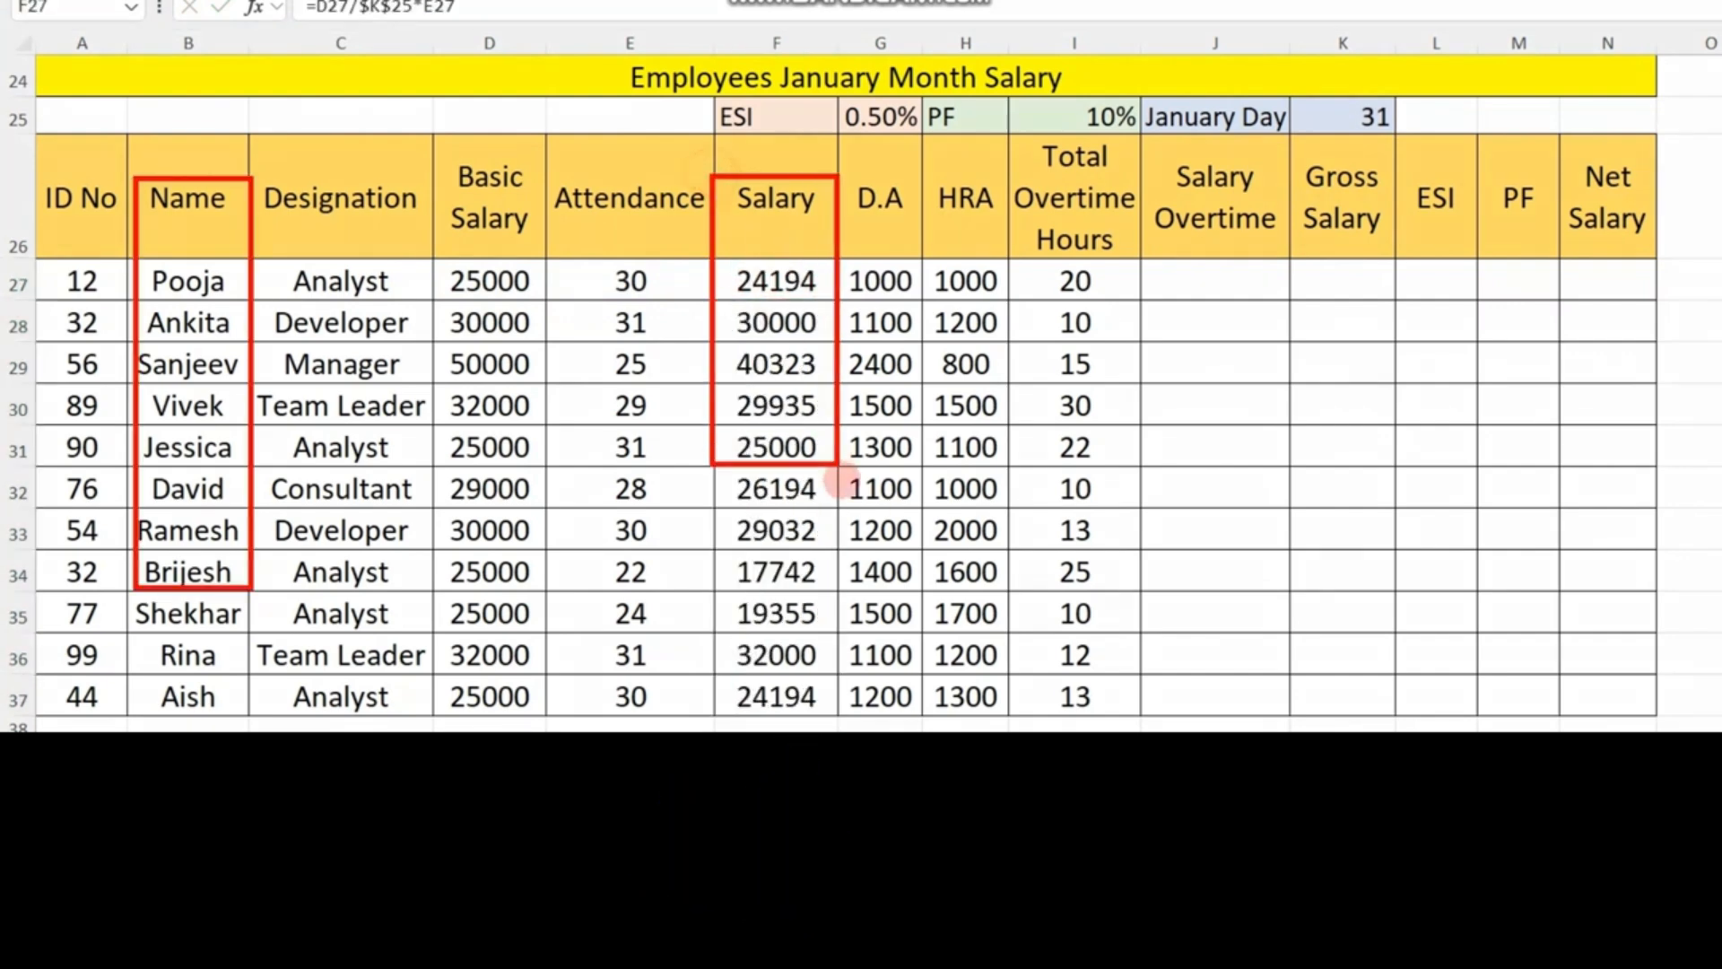
drag(843, 482, 852, 529)
drag(167, 184, 267, 487)
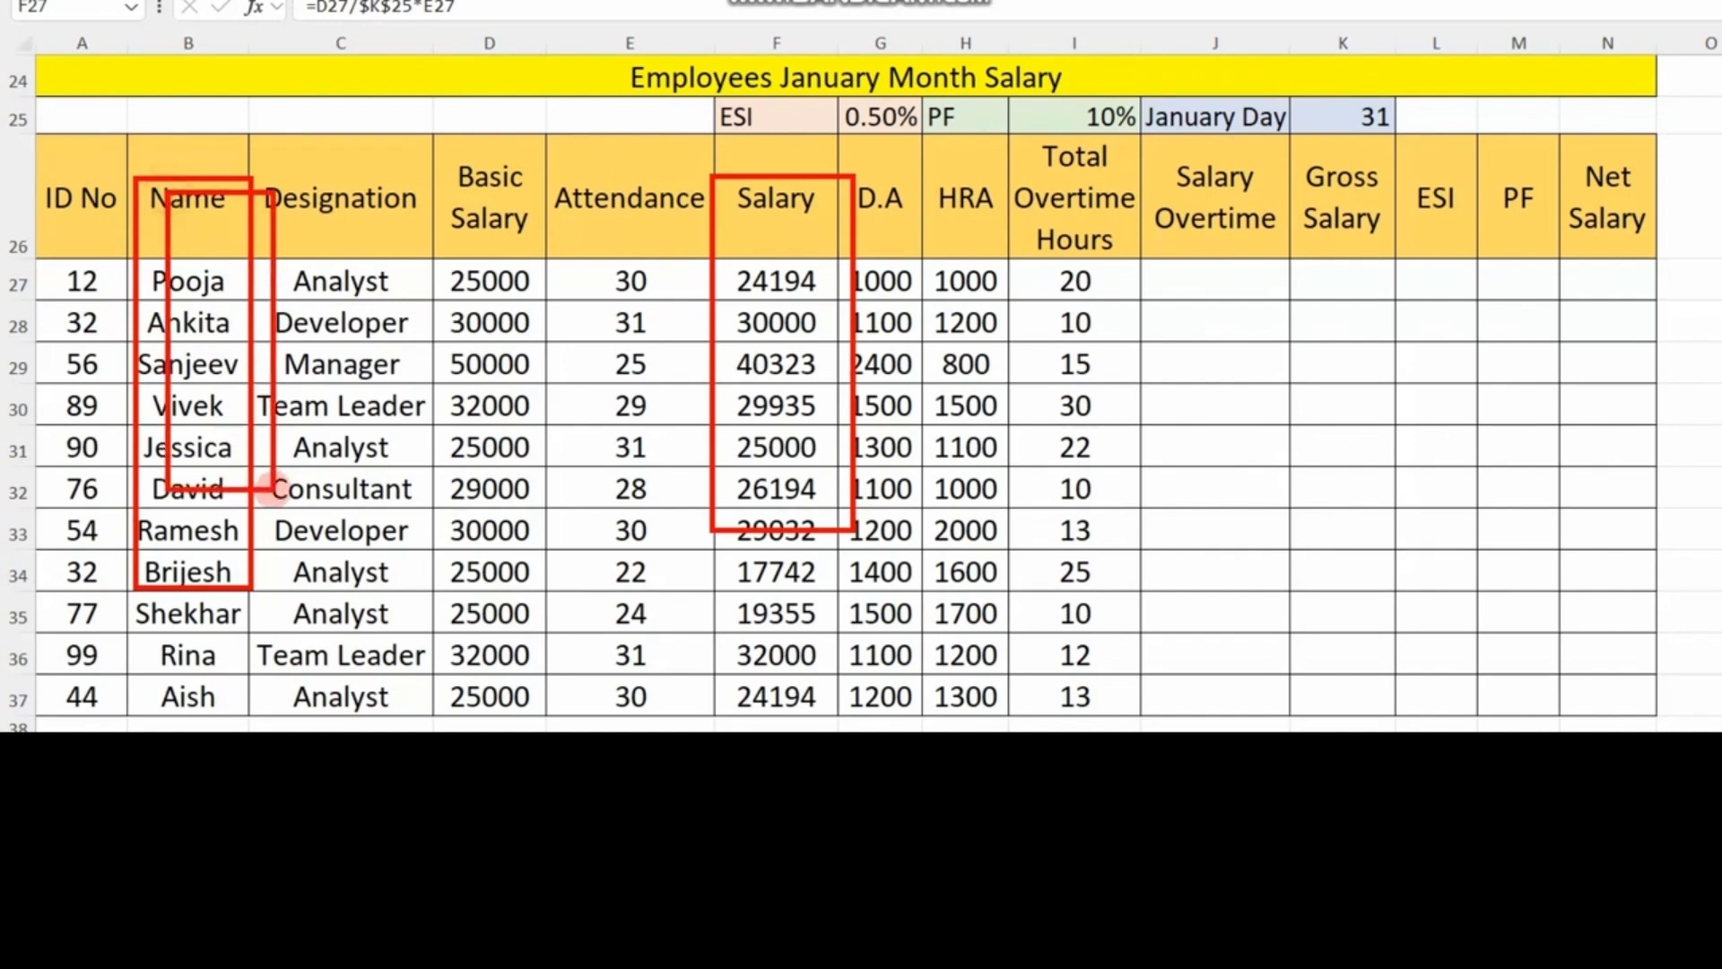
drag(550, 155, 702, 614)
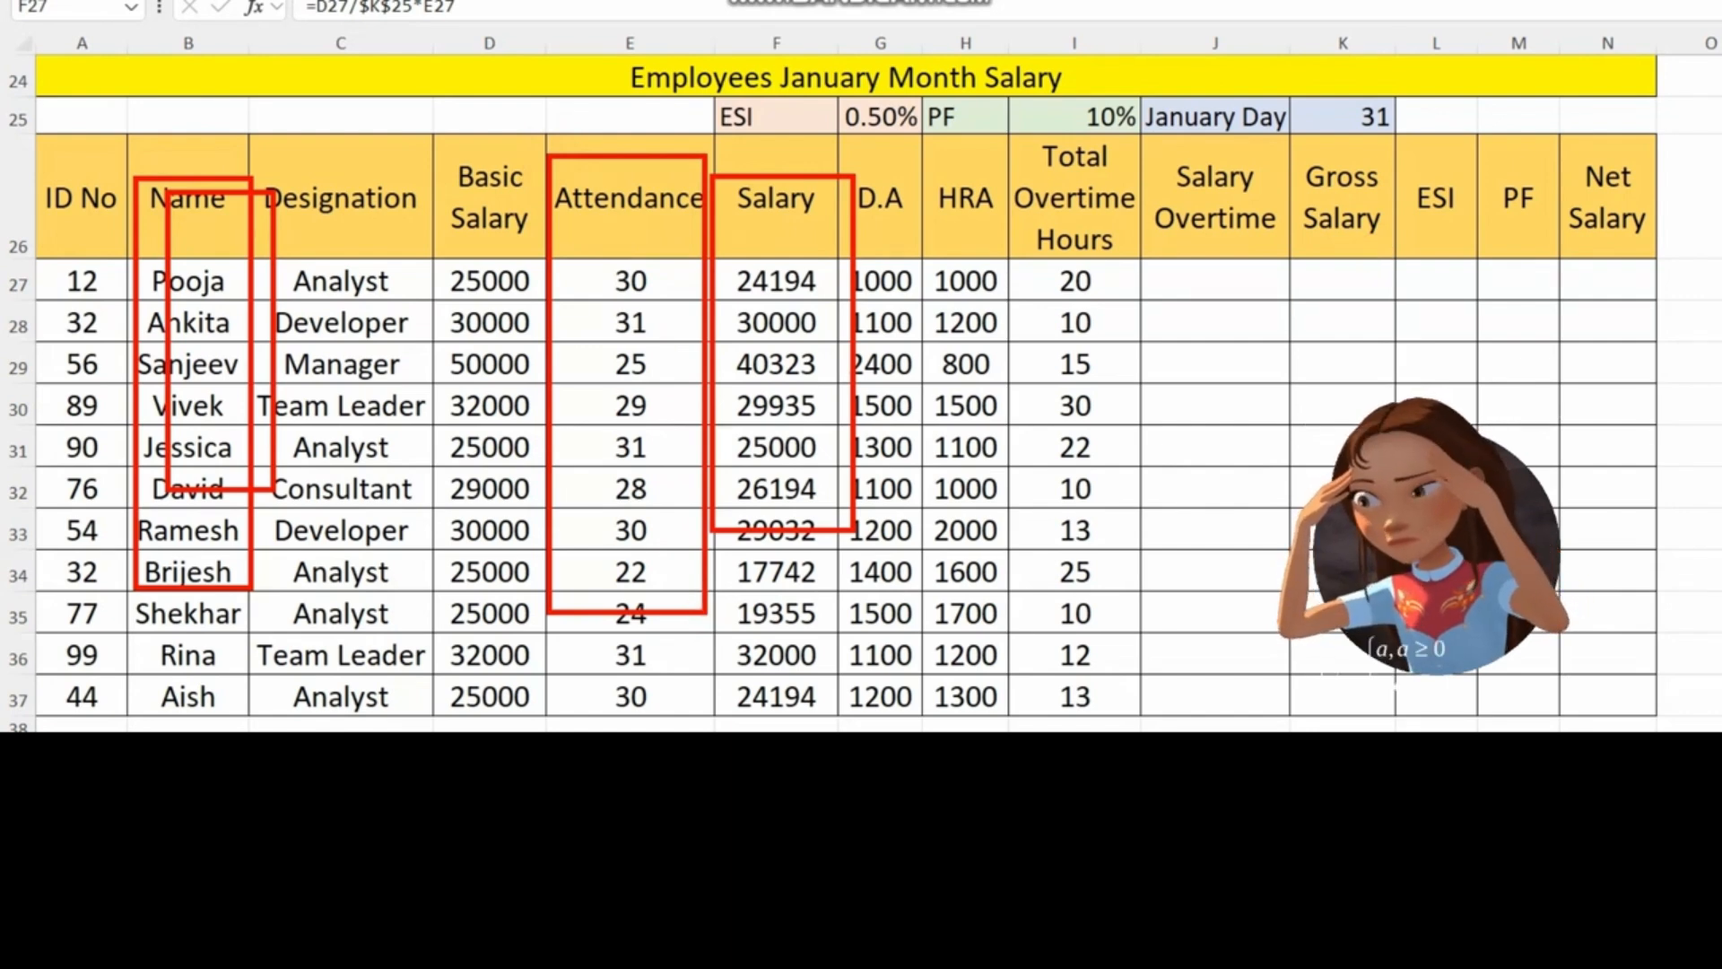
key(Escape)
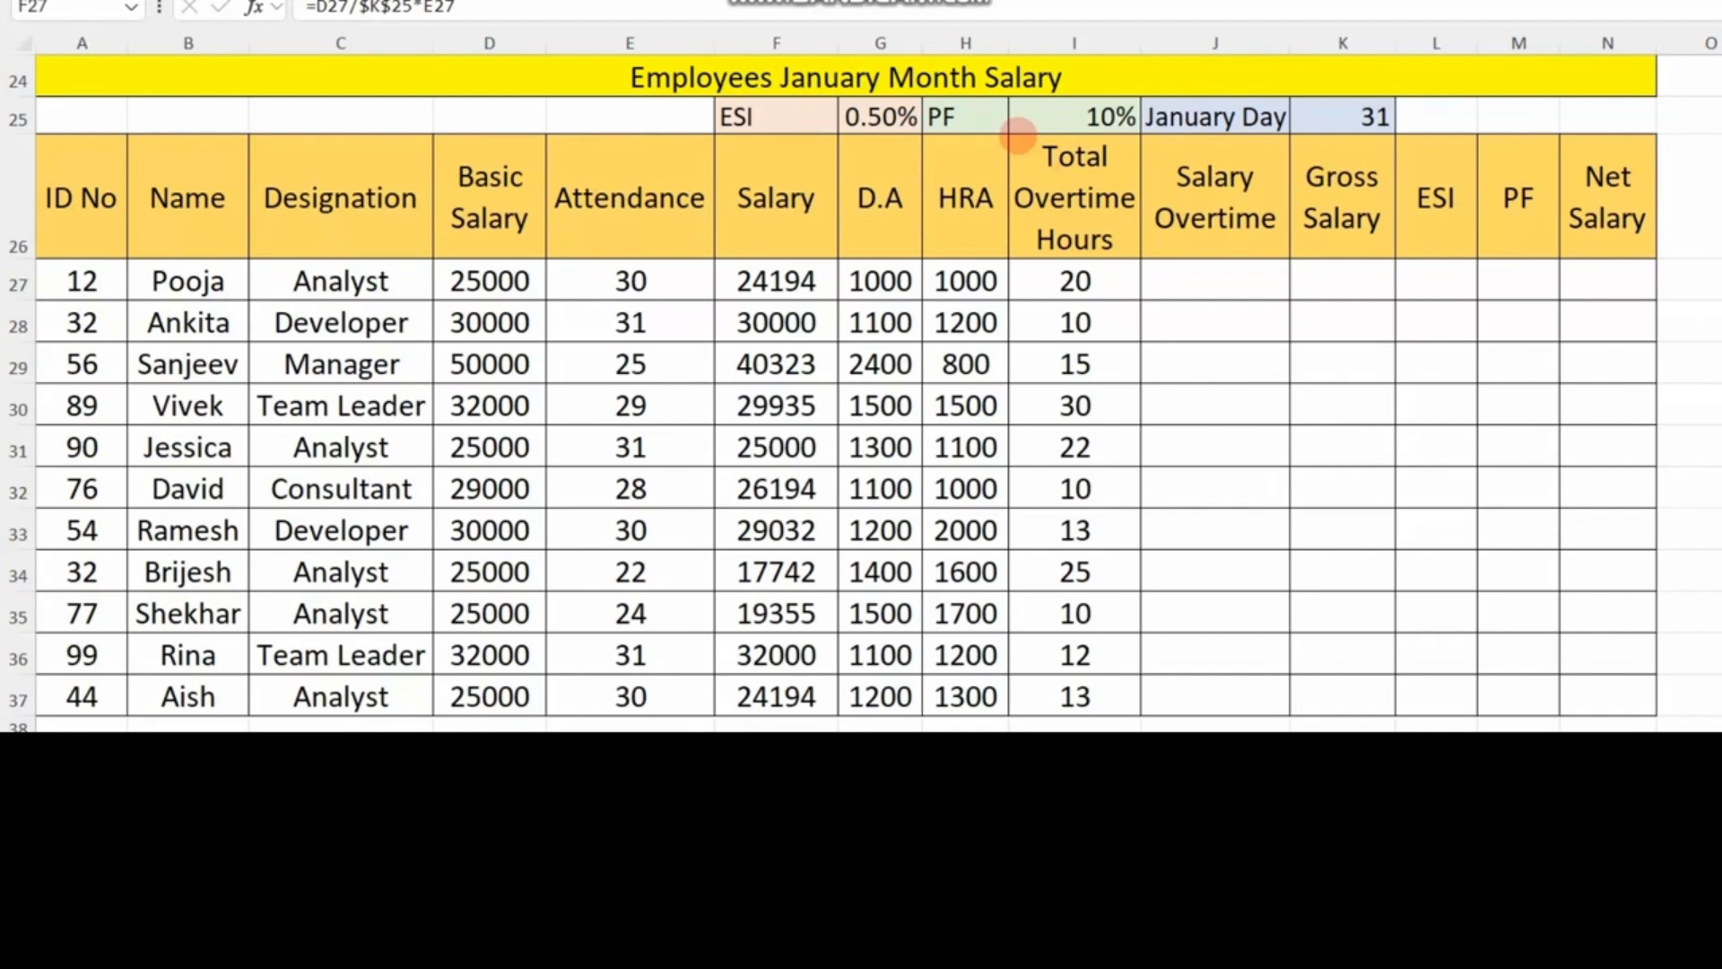
drag(1012, 136, 1141, 291)
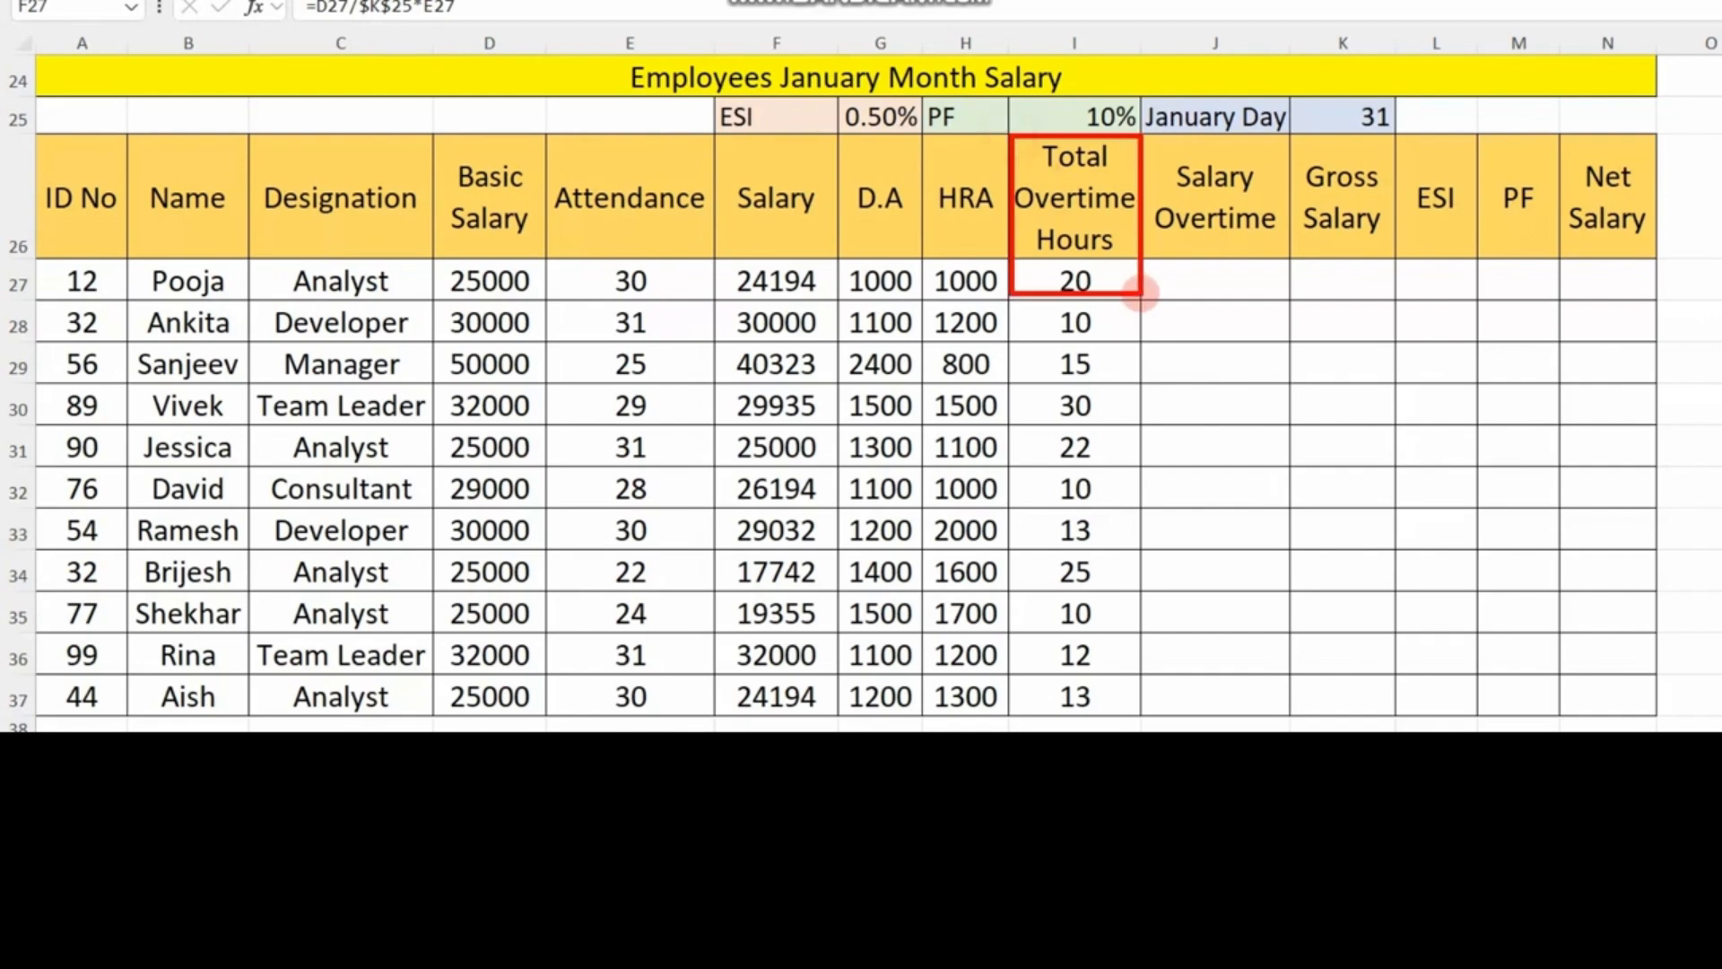
drag(1036, 263, 1132, 679)
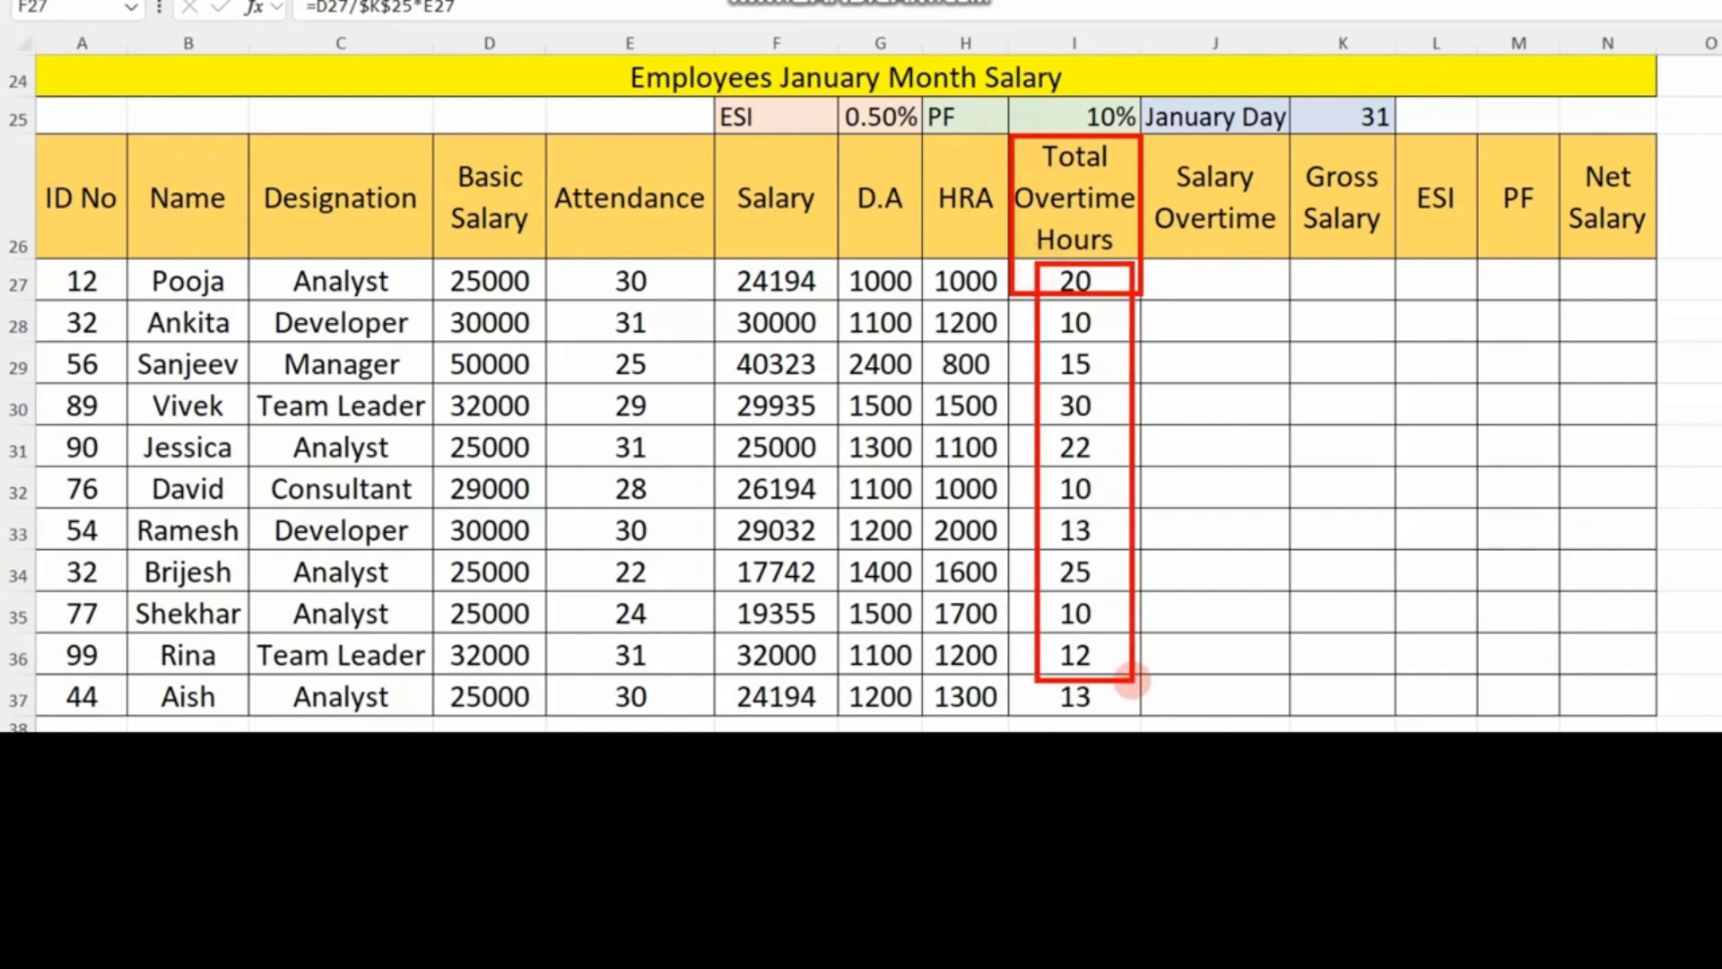
mouse_move(120, 238)
mouse_down()
mouse_move(262, 536)
mouse_move(258, 697)
mouse_up()
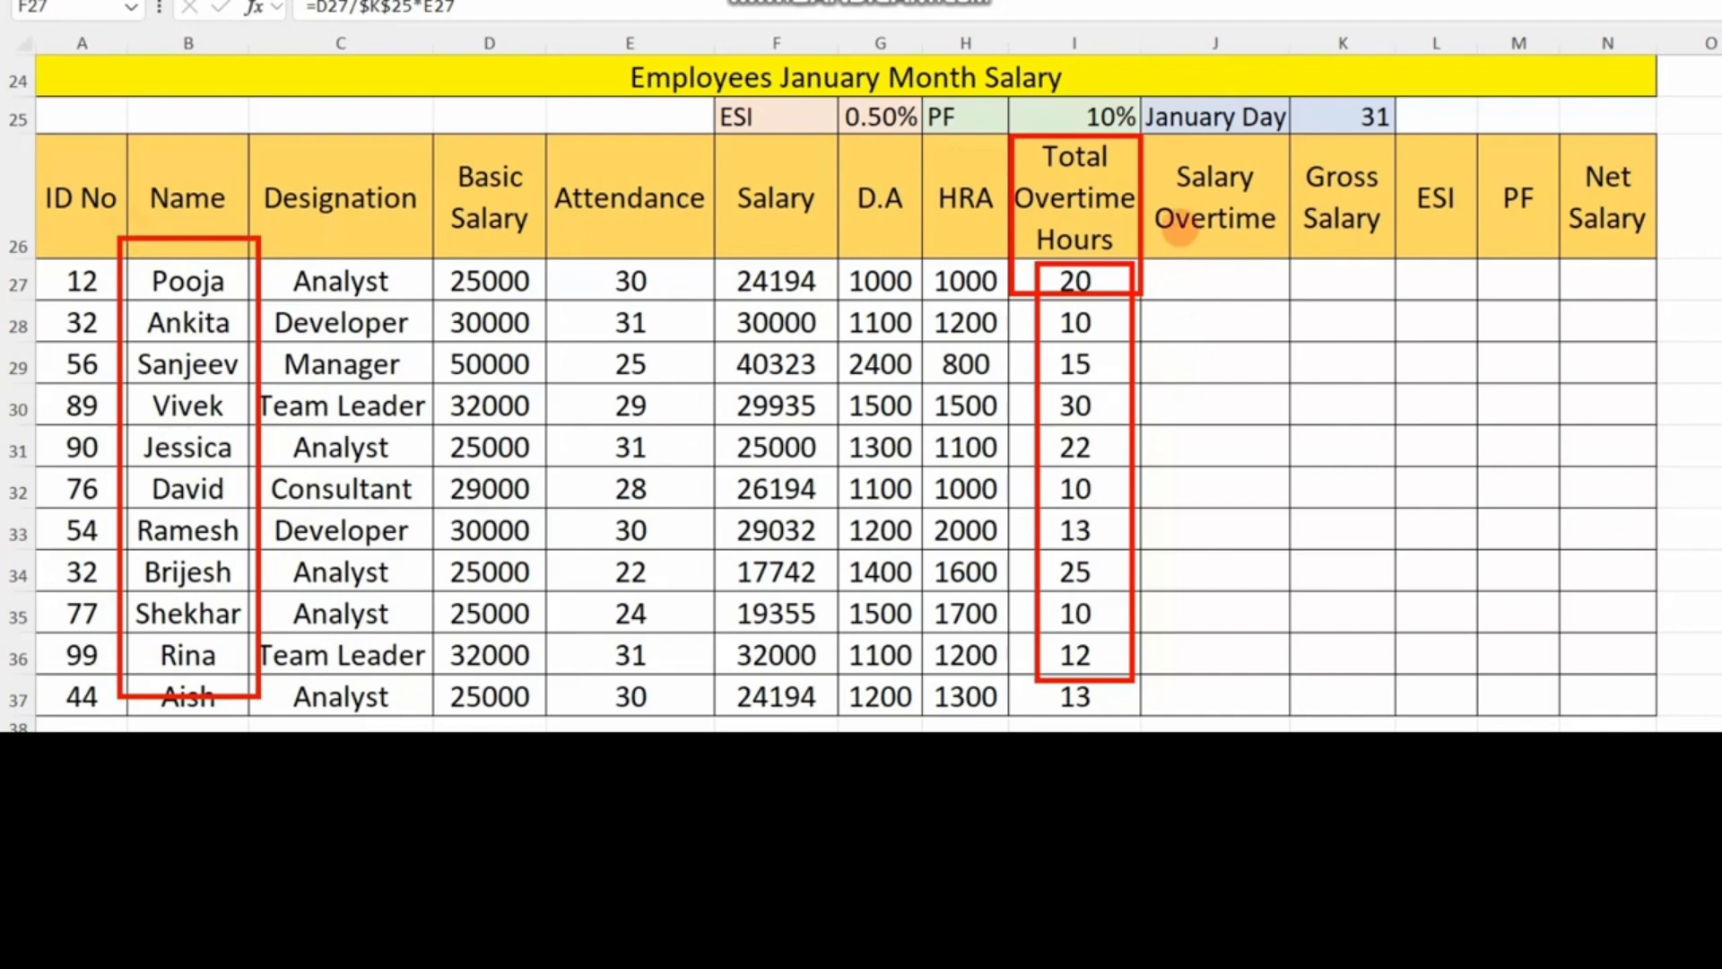
mouse_move(1149, 136)
mouse_down()
mouse_move(1274, 285)
mouse_move(1299, 279)
mouse_move(1286, 258)
mouse_up()
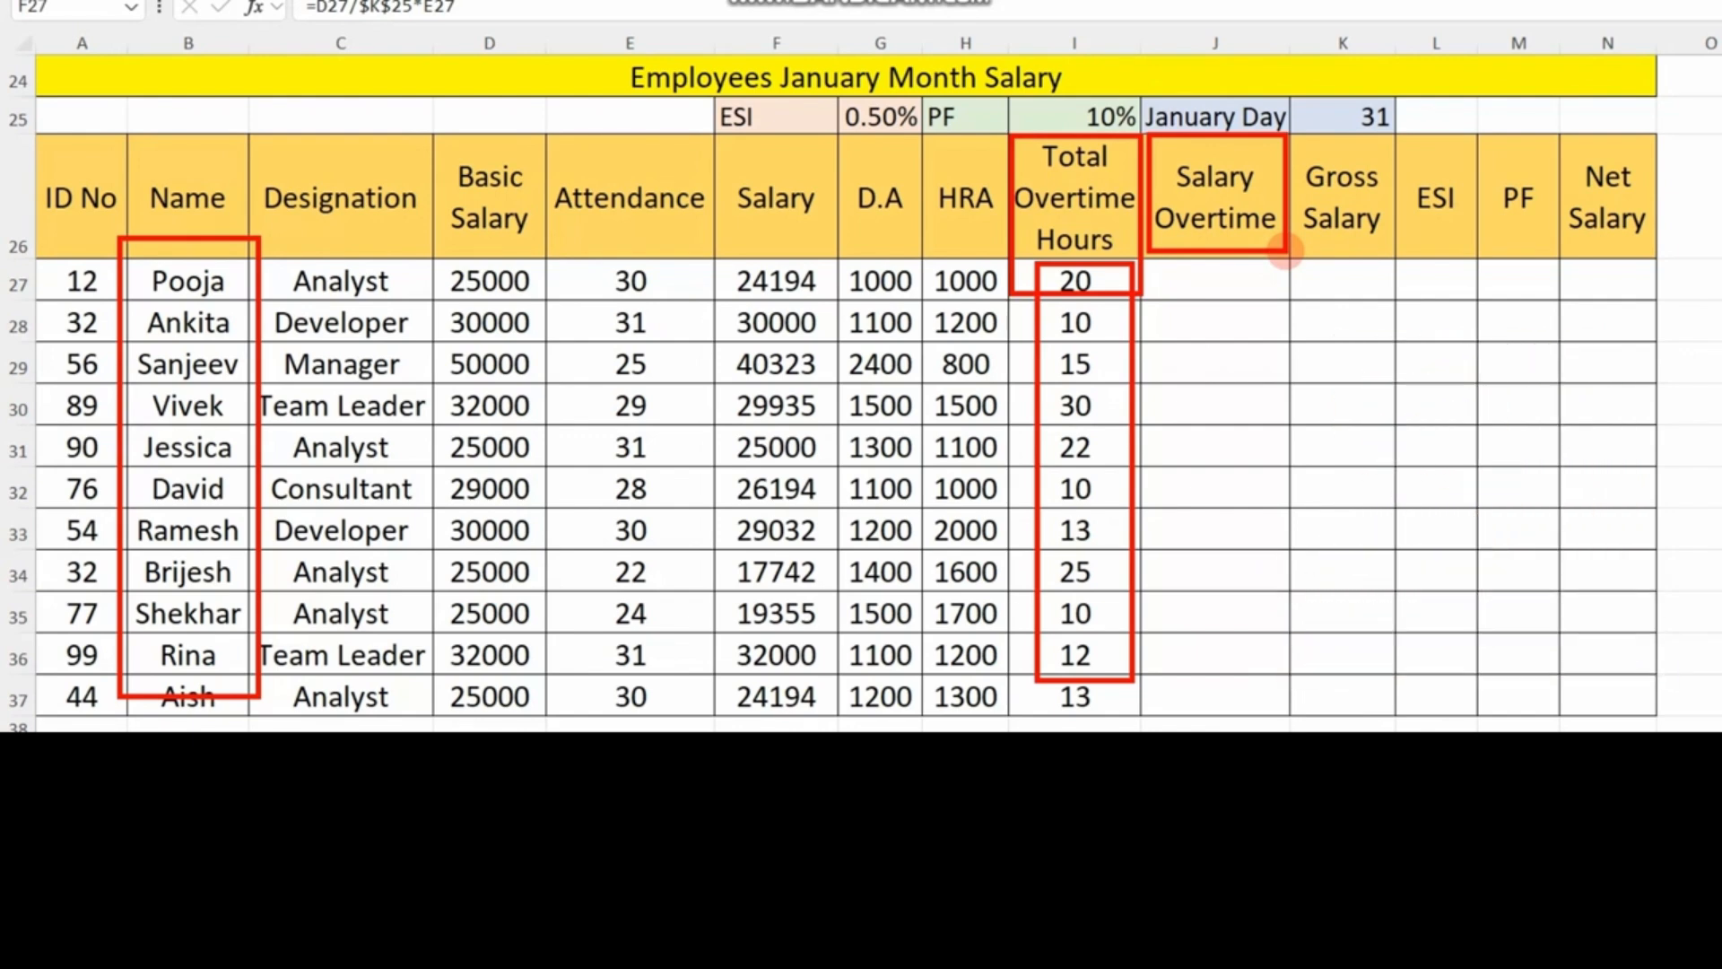
drag(112, 254, 243, 662)
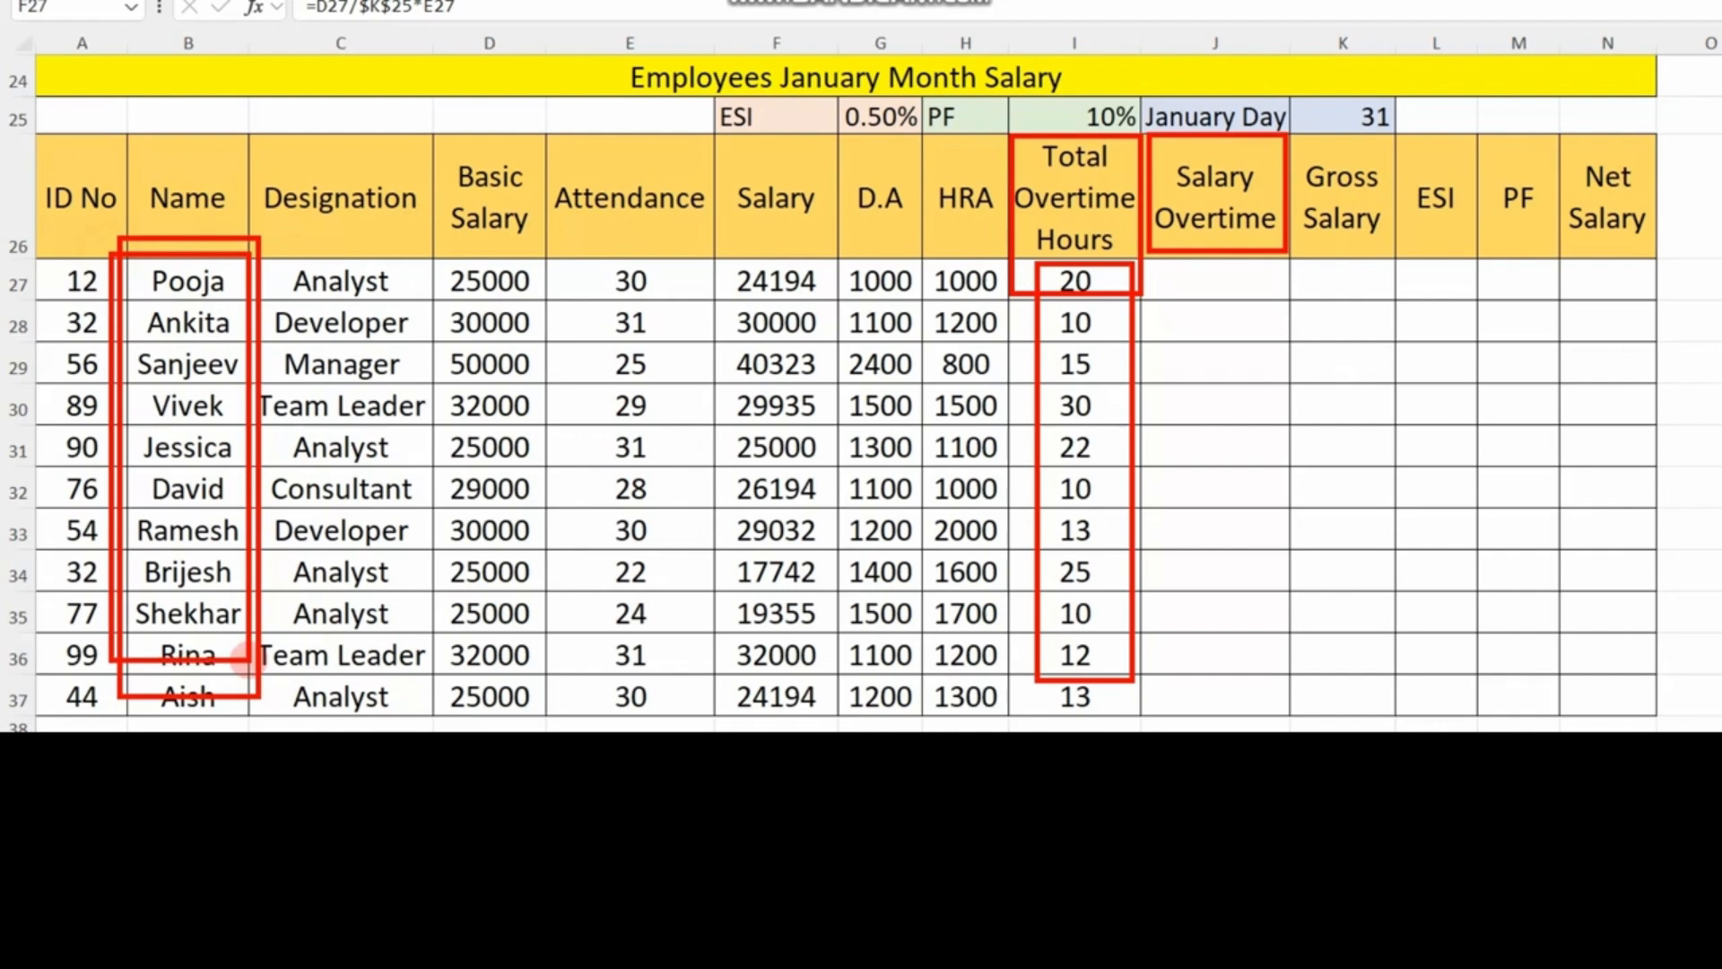
key(Escape)
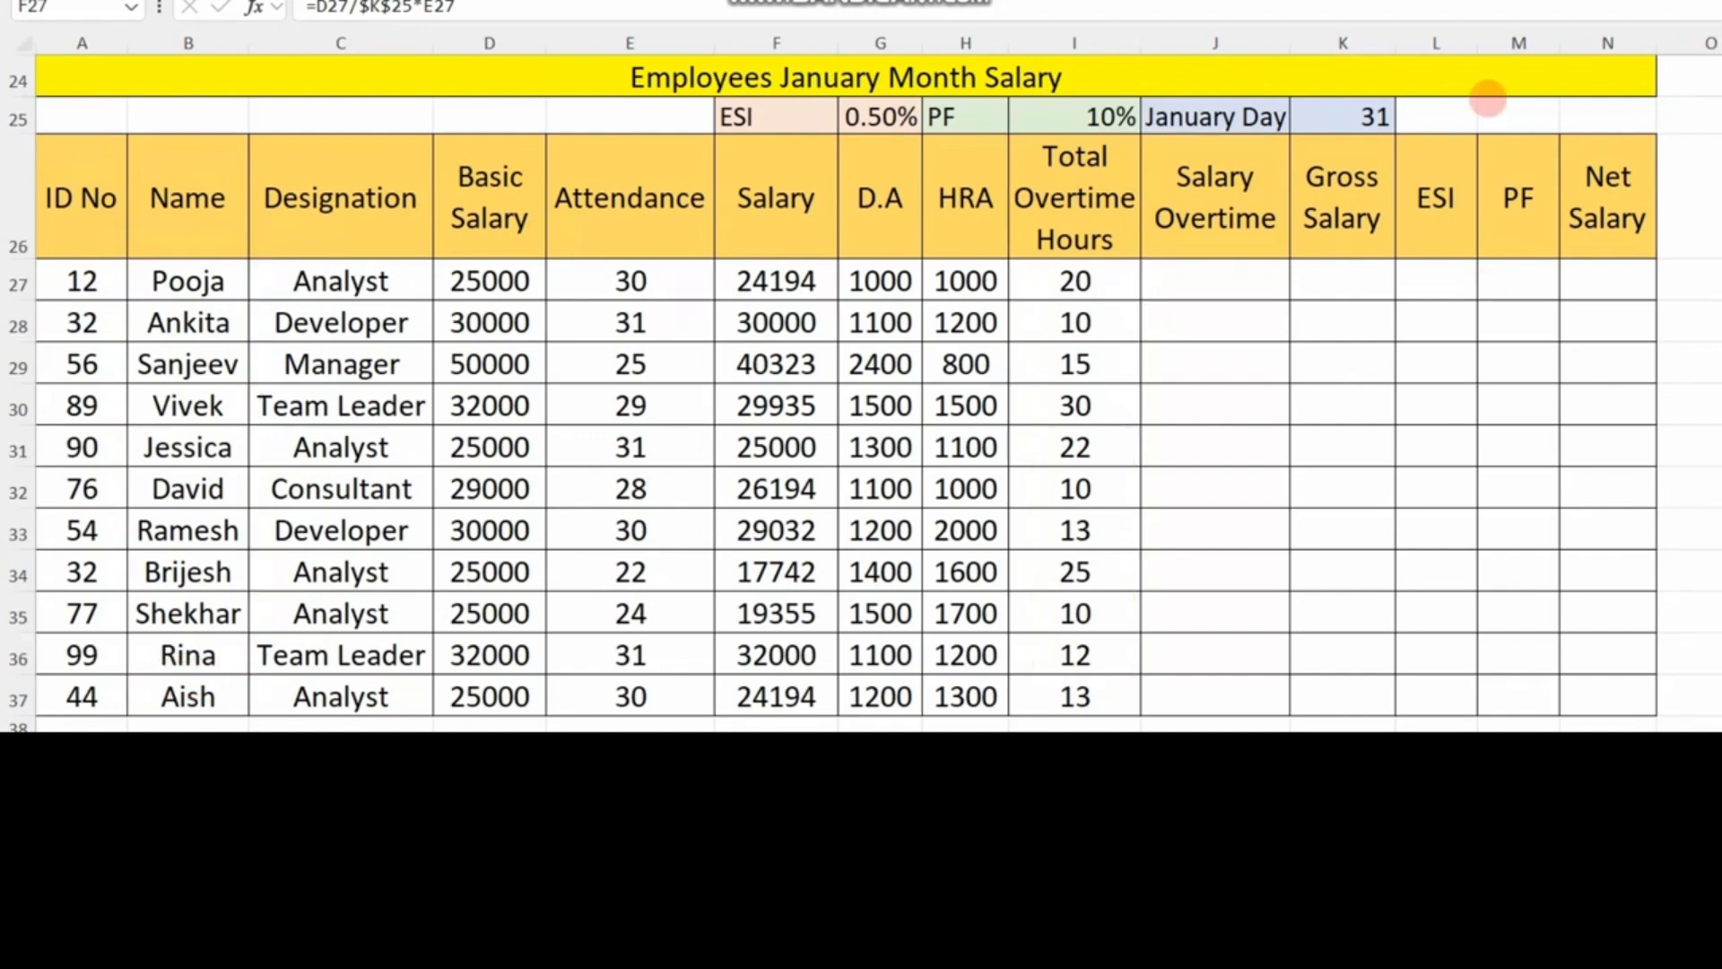
- Calculate the first employee's overtime salary in J27 with the formula =D27/K25/9*I27
key(ctrl+shift+Down)
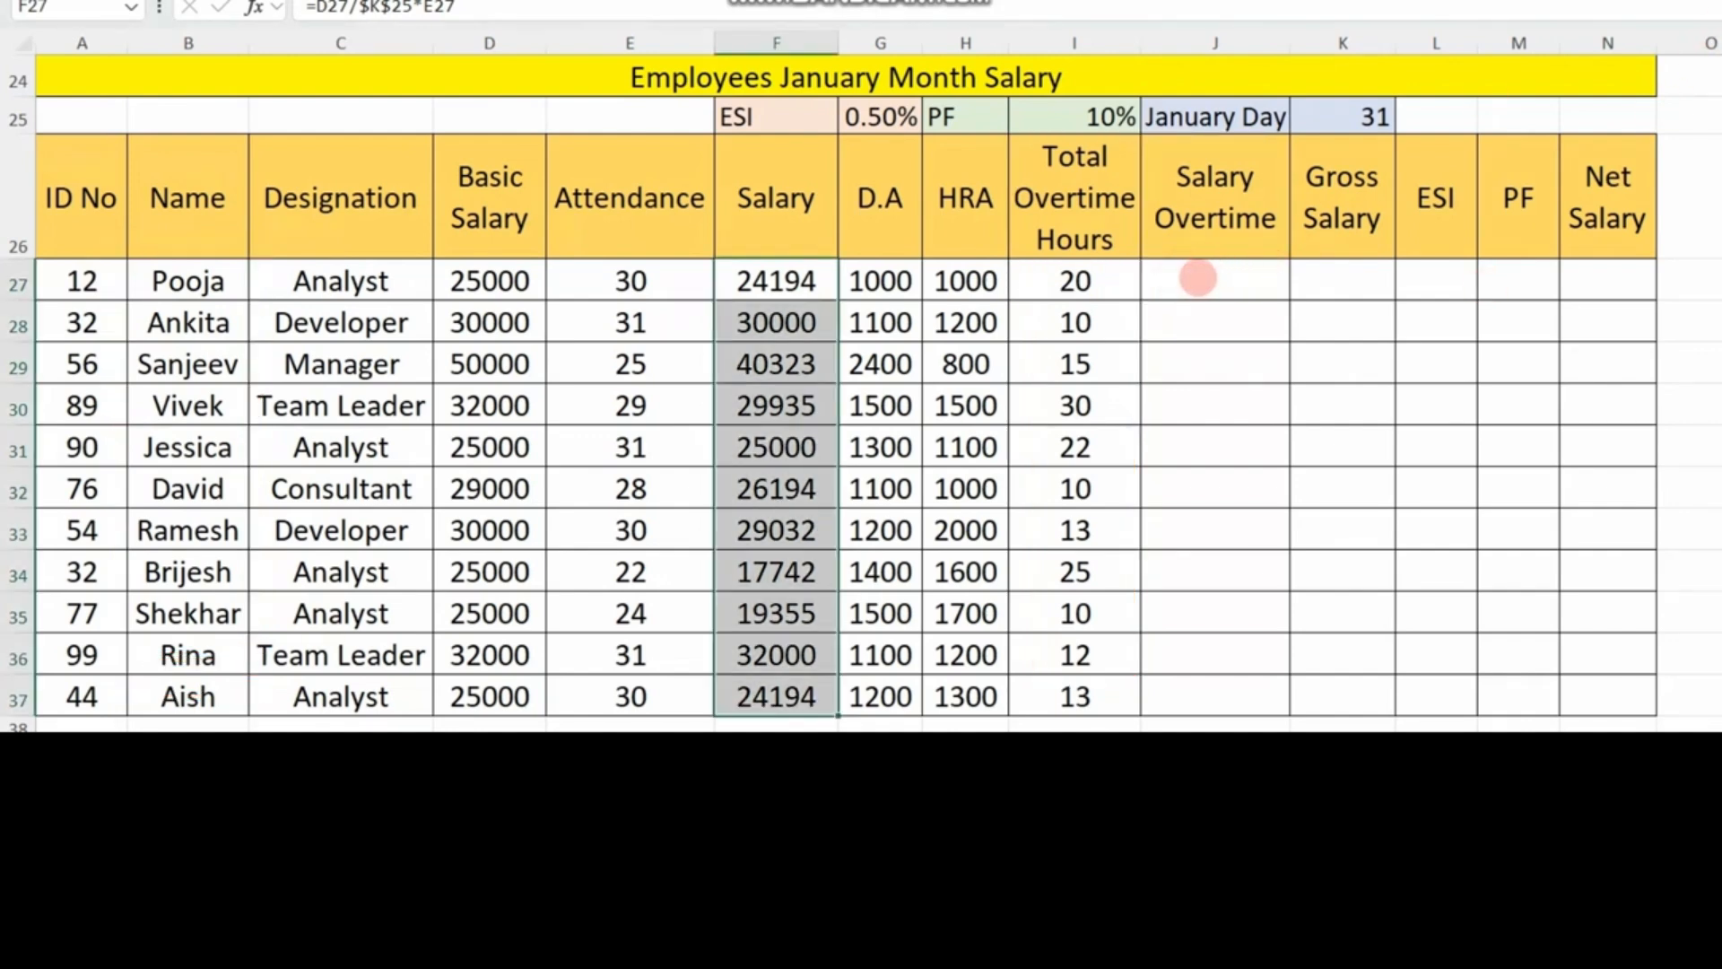
click(1191, 279)
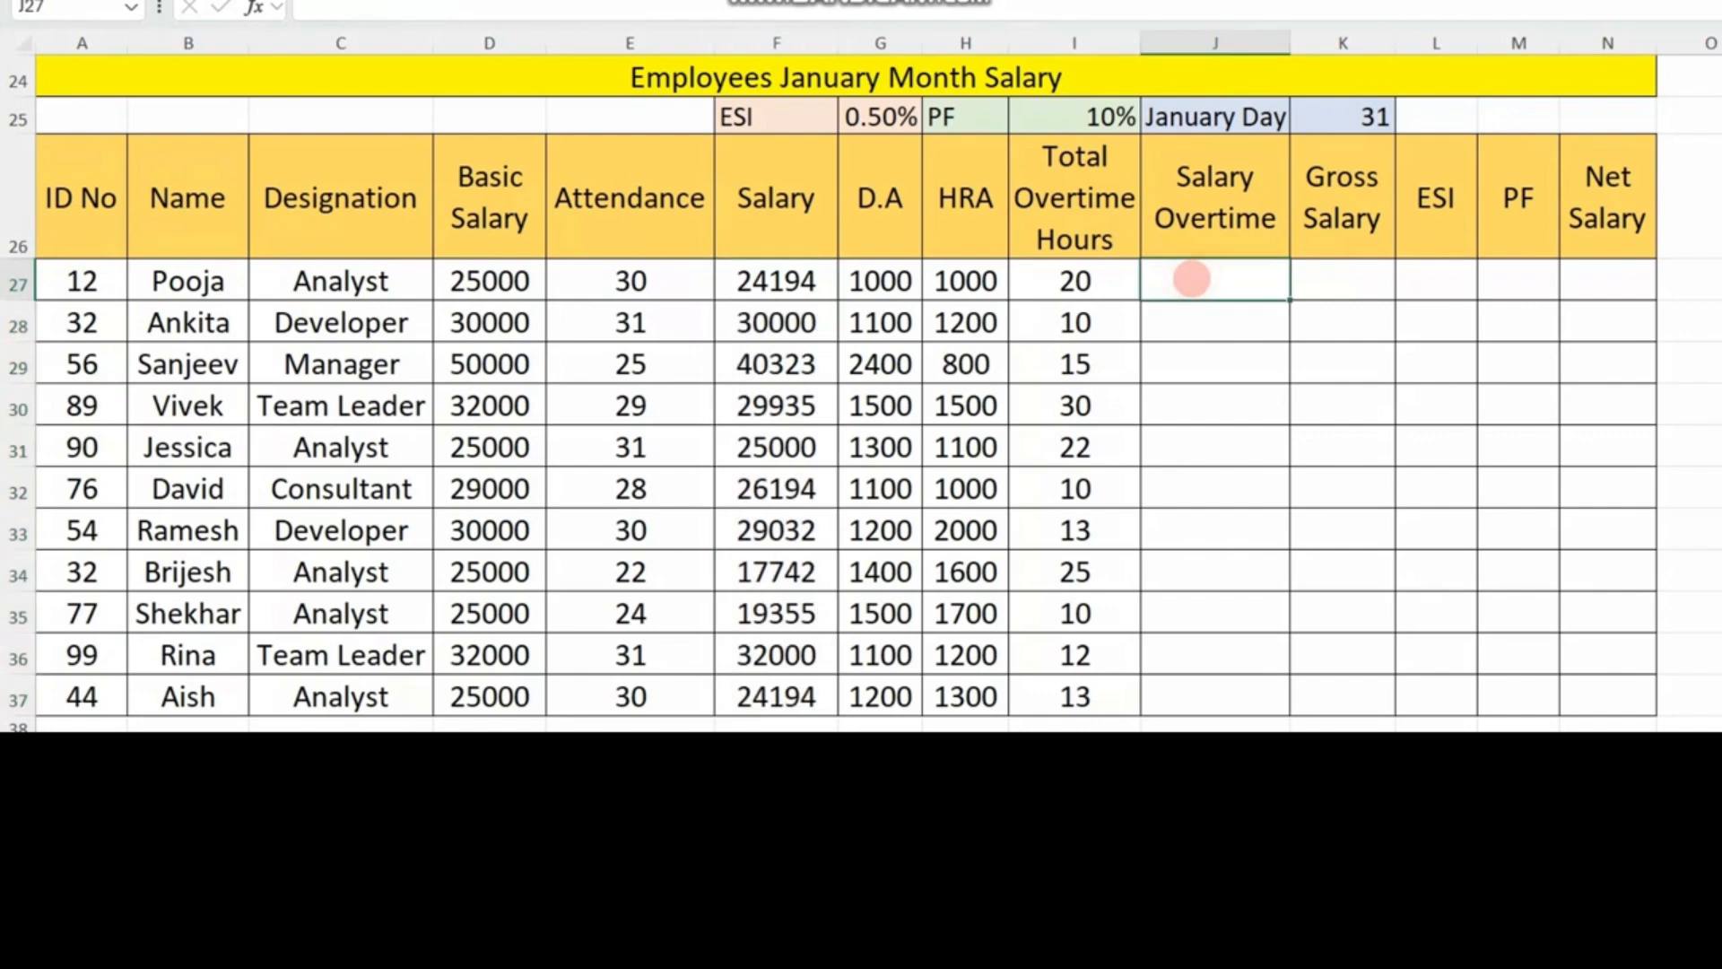
text(=)
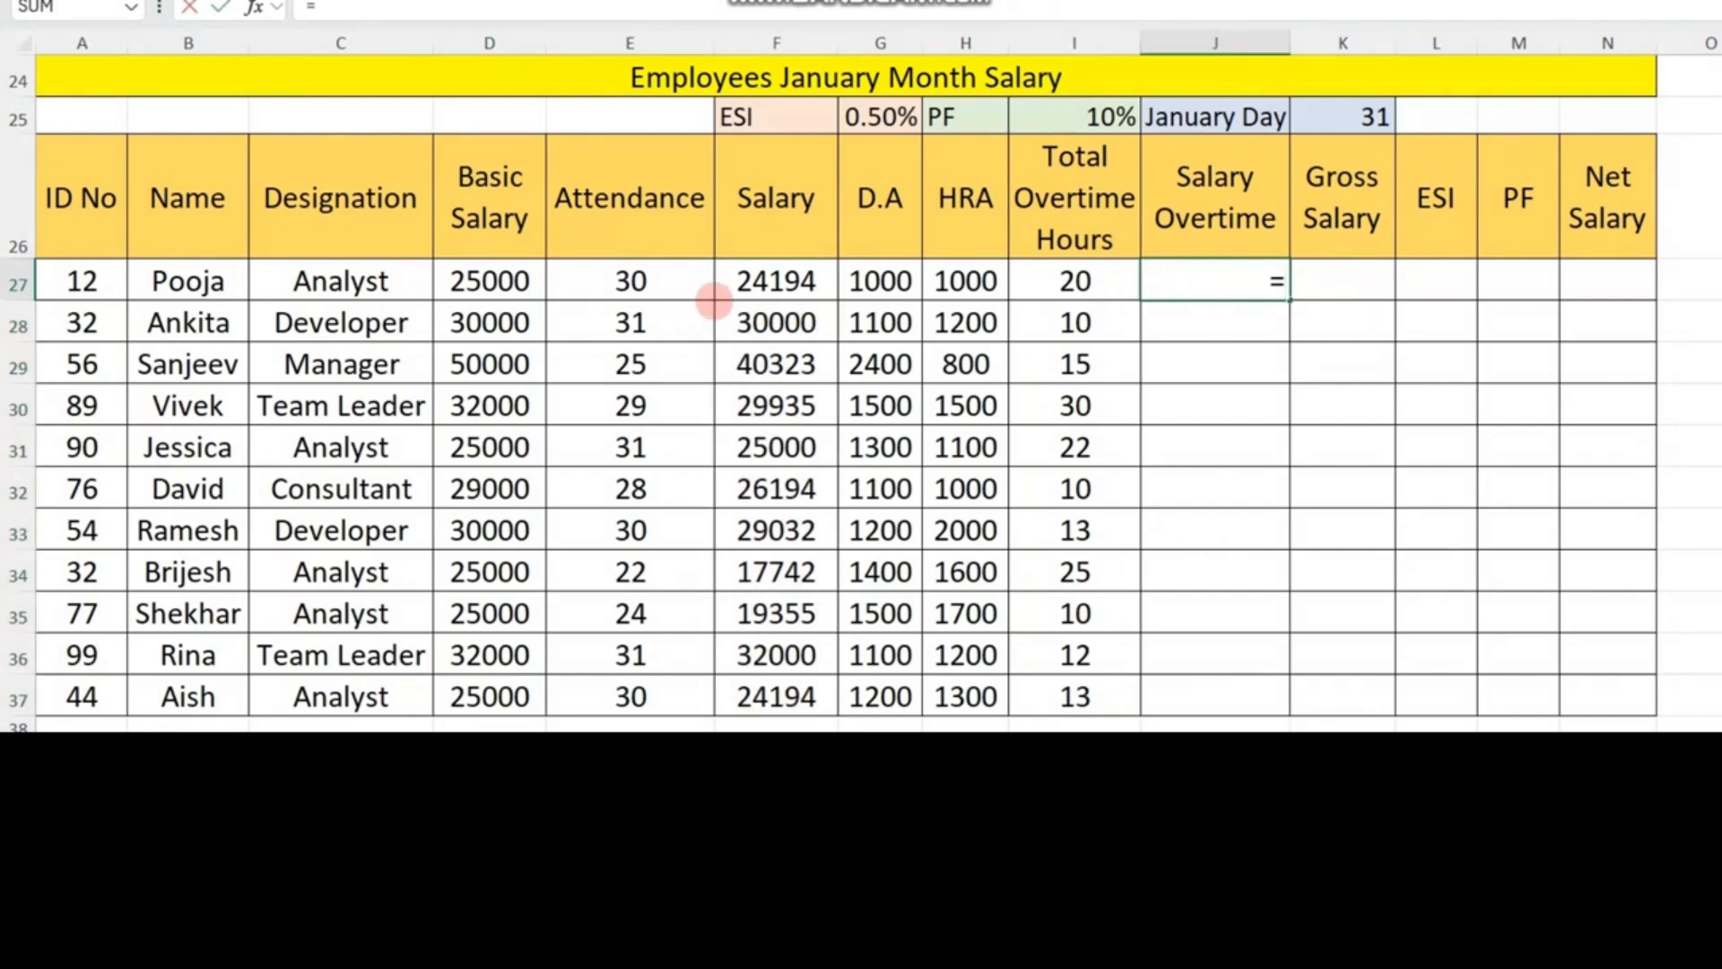
click(471, 278)
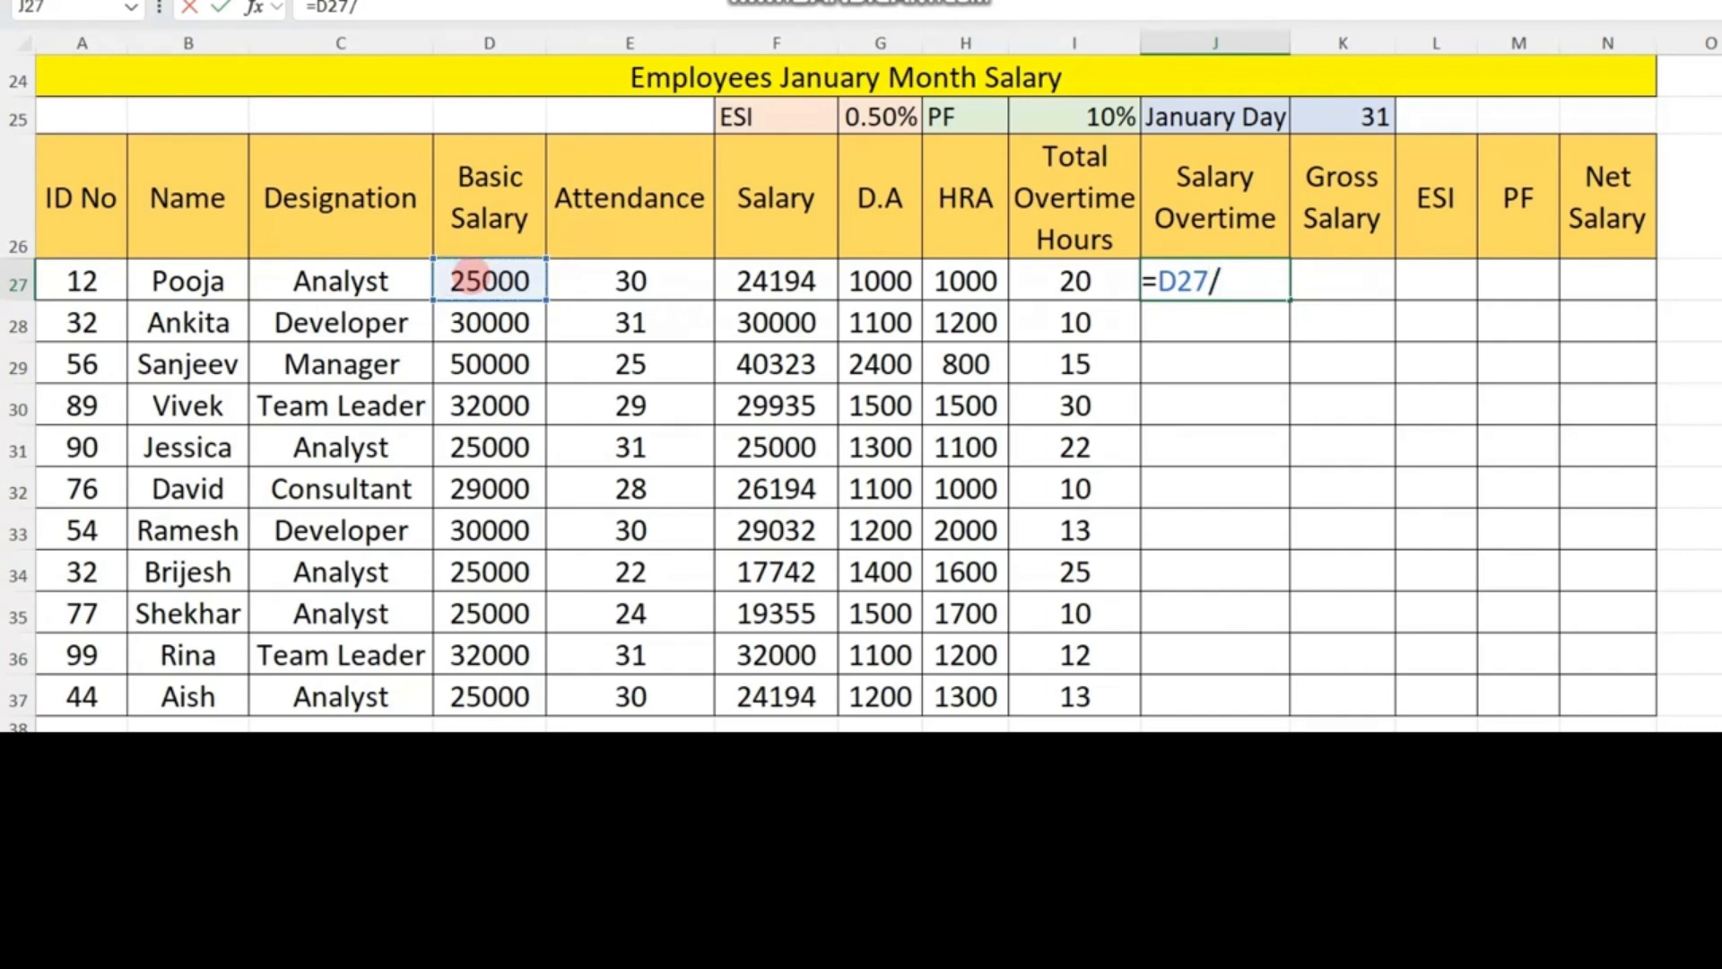
click(1340, 109)
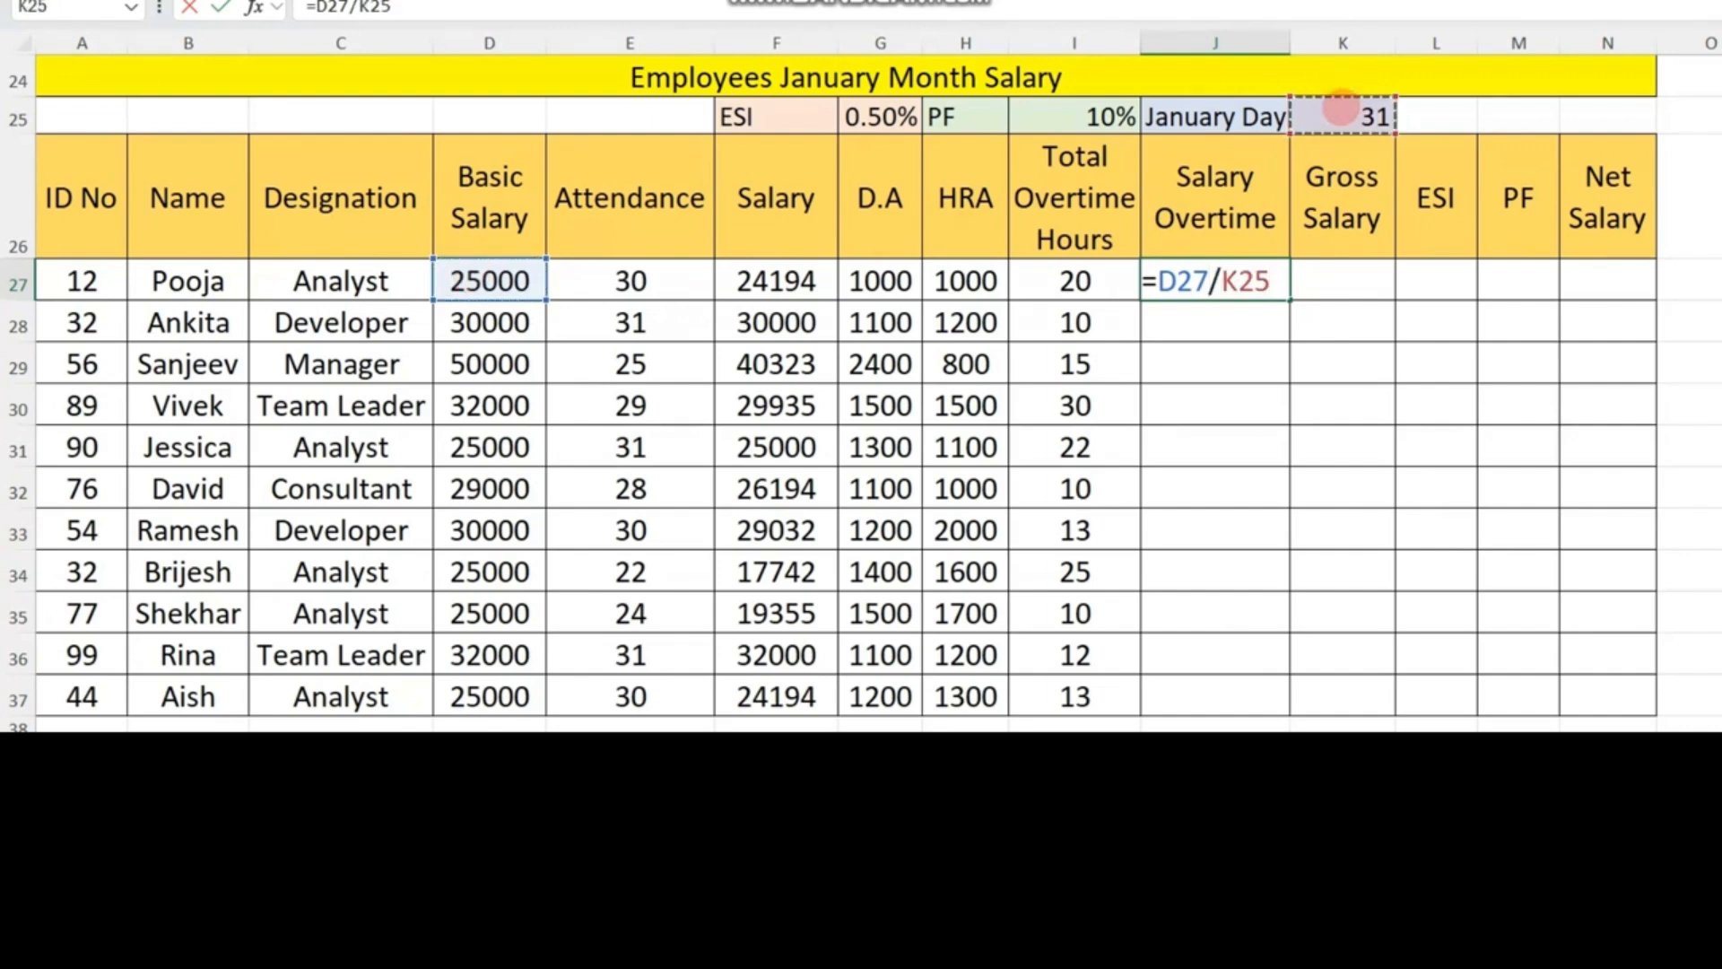
text(/9*)
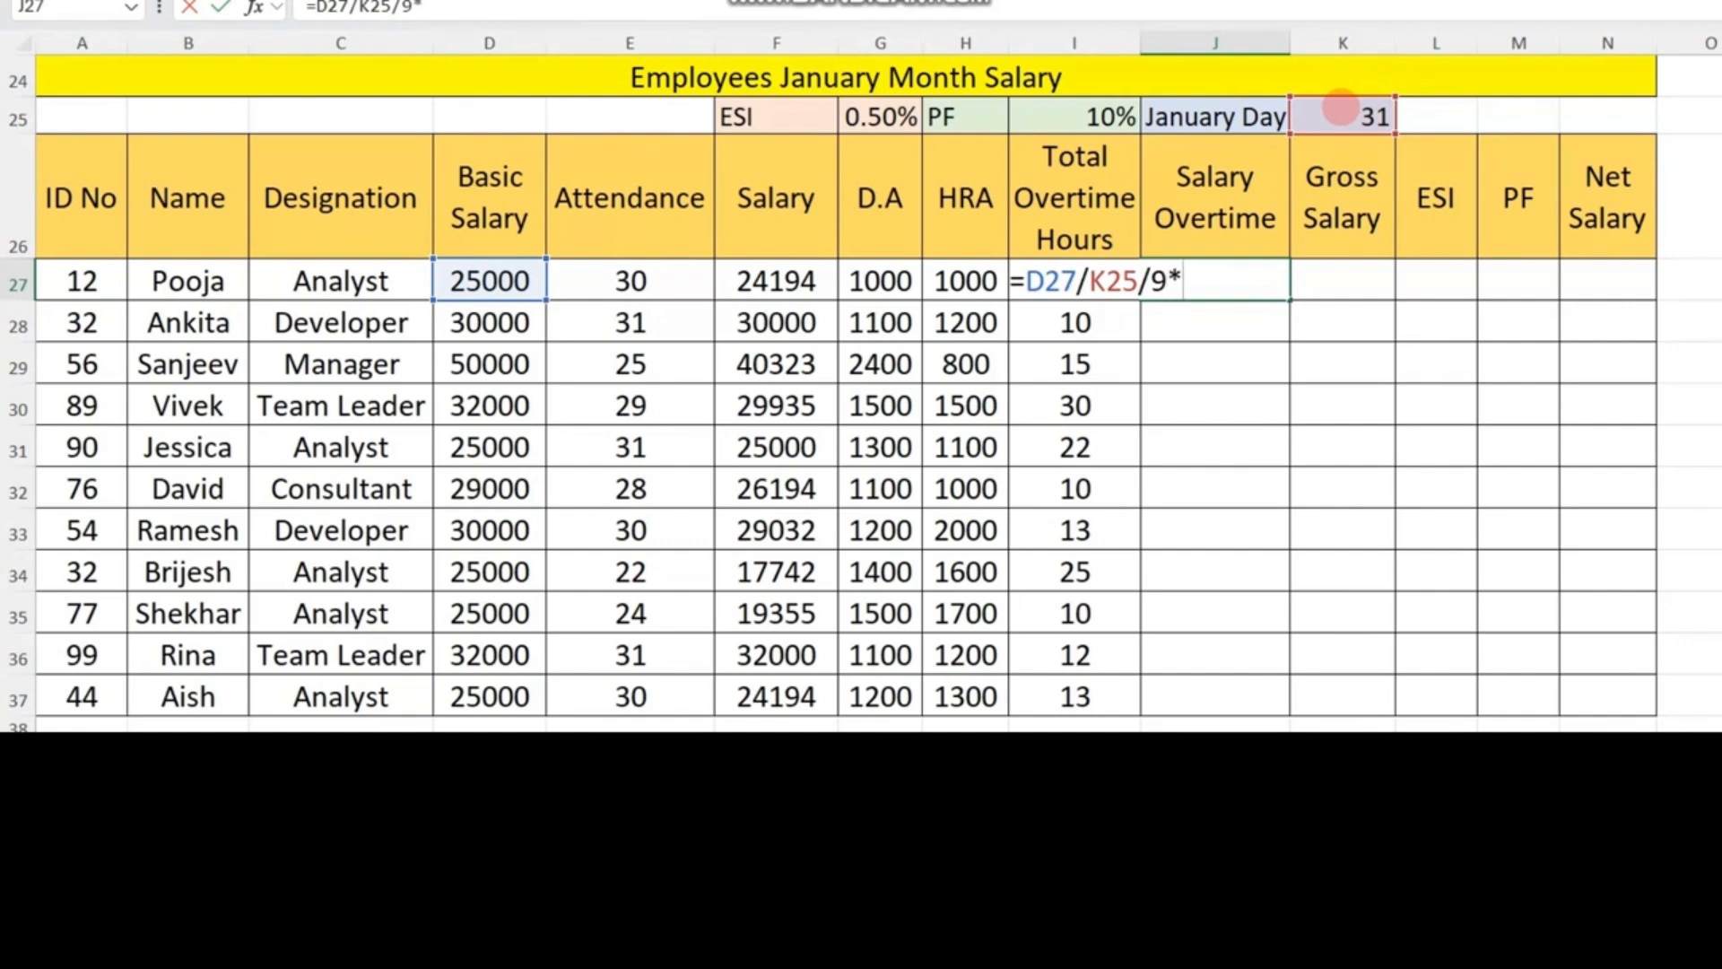
click(1047, 326)
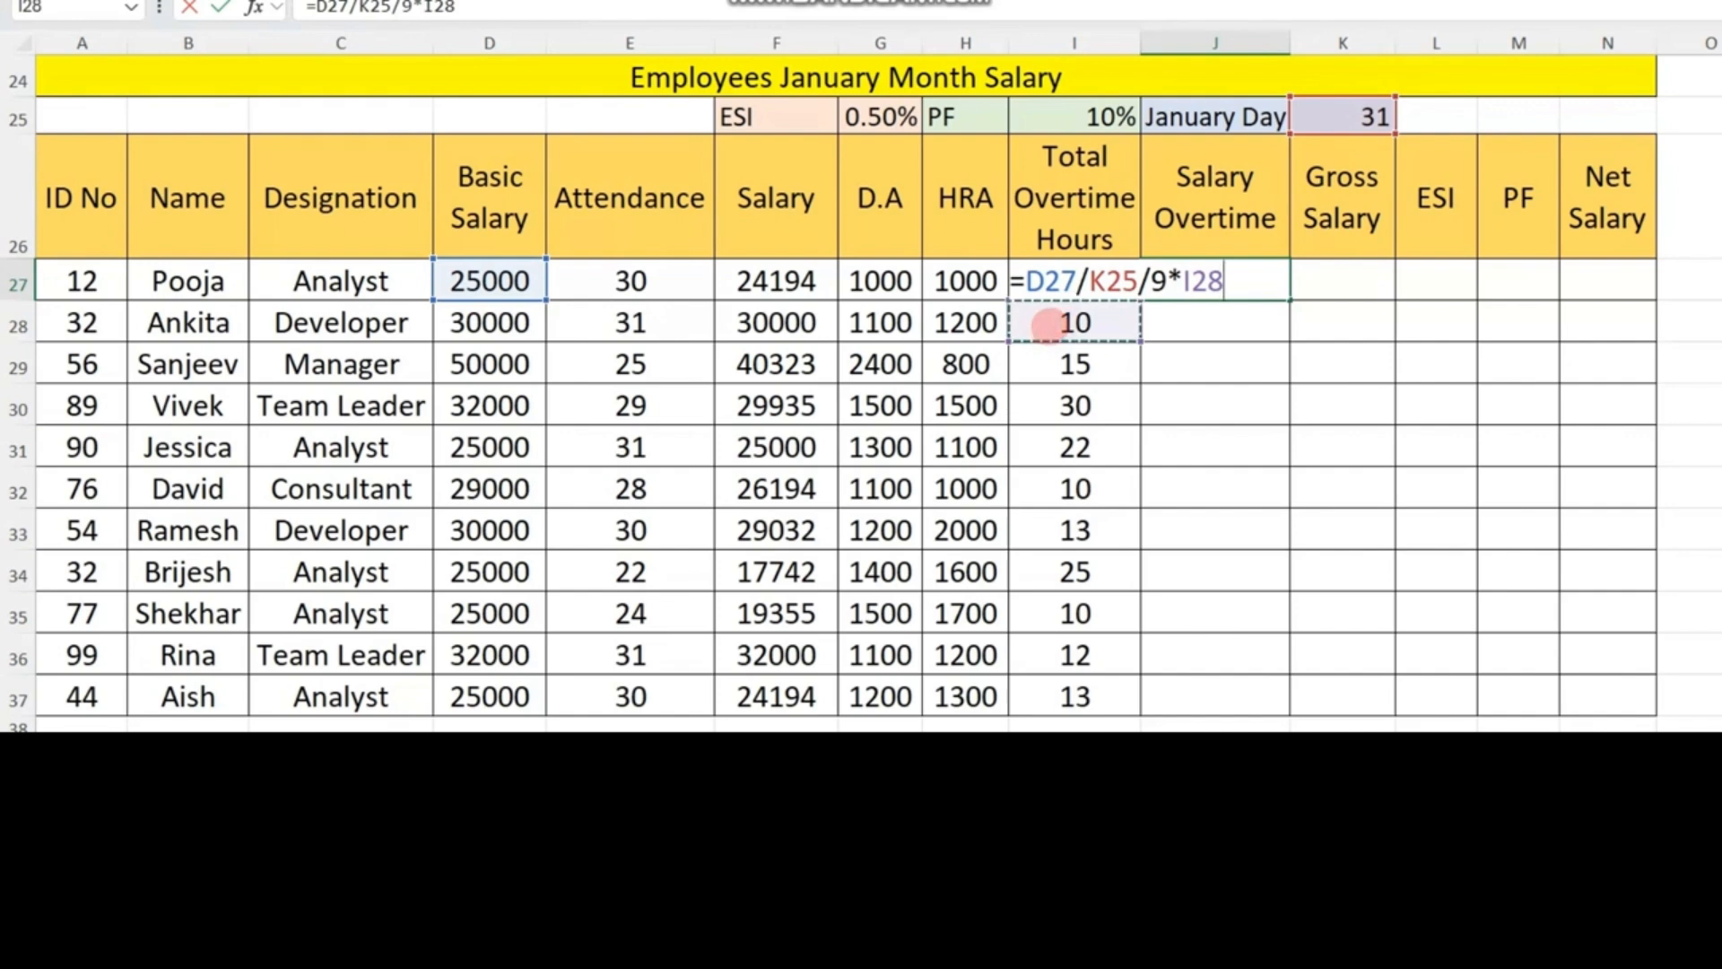
key(Up)
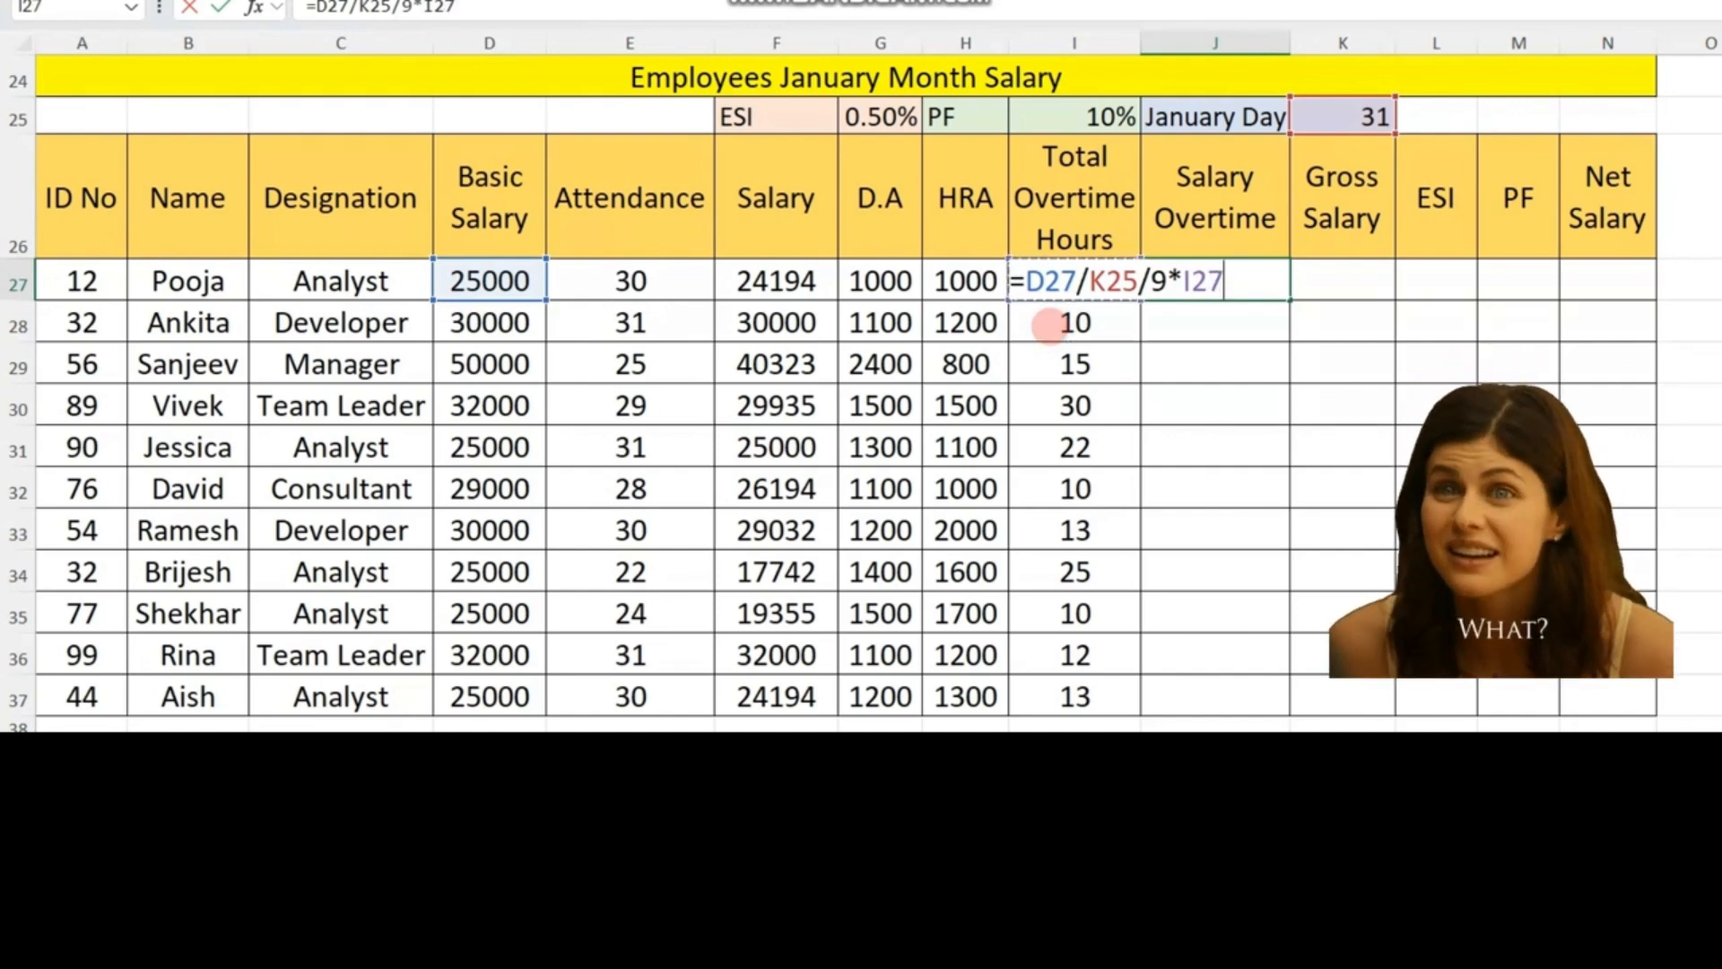
key(Return)
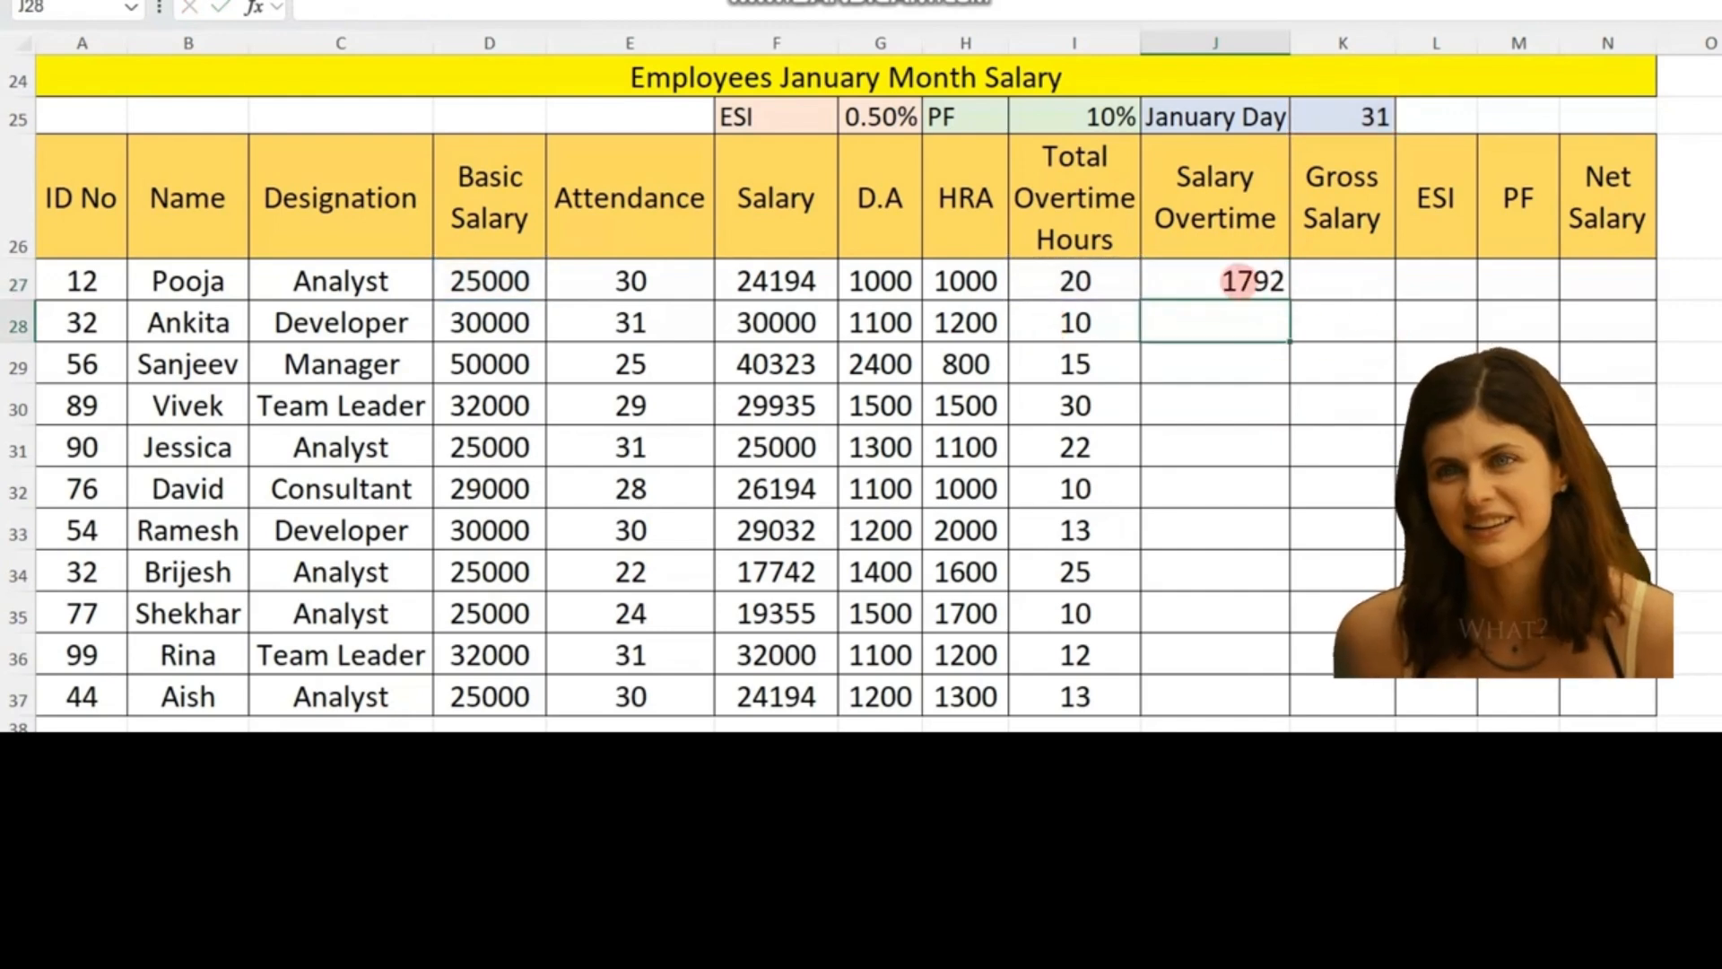
- Make the January day reference absolute as $K$25 in the J27 overtime formula and fill the formula down to J37
click(1238, 281)
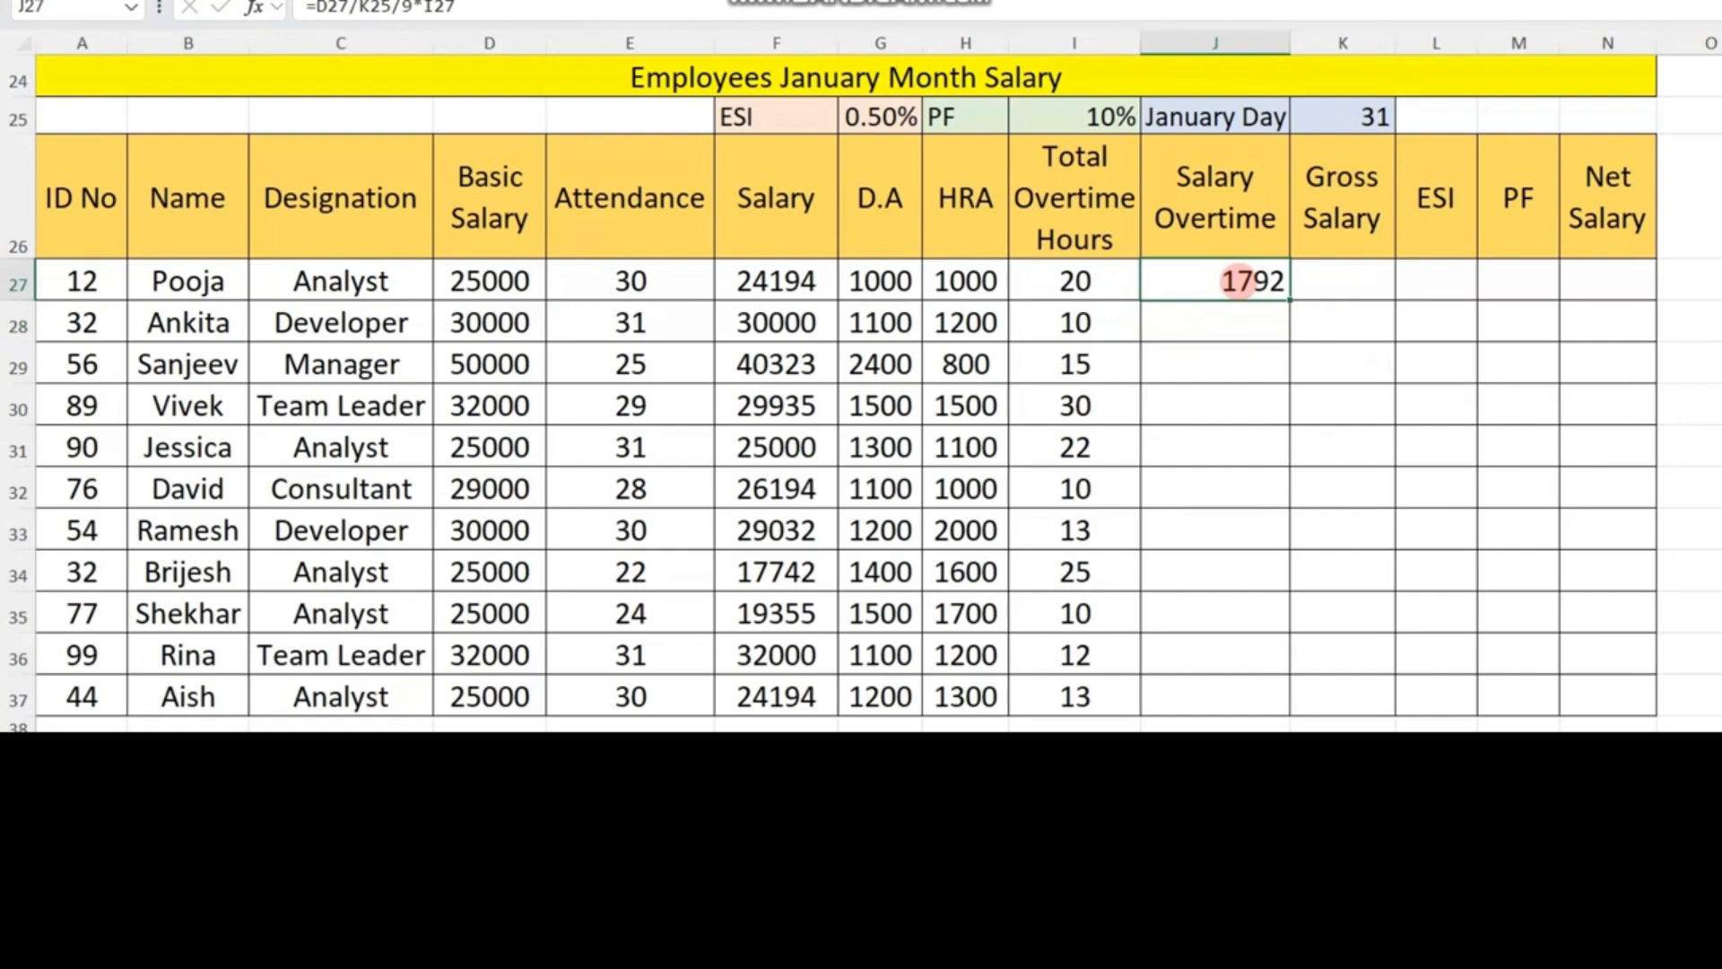
double_click(1238, 281)
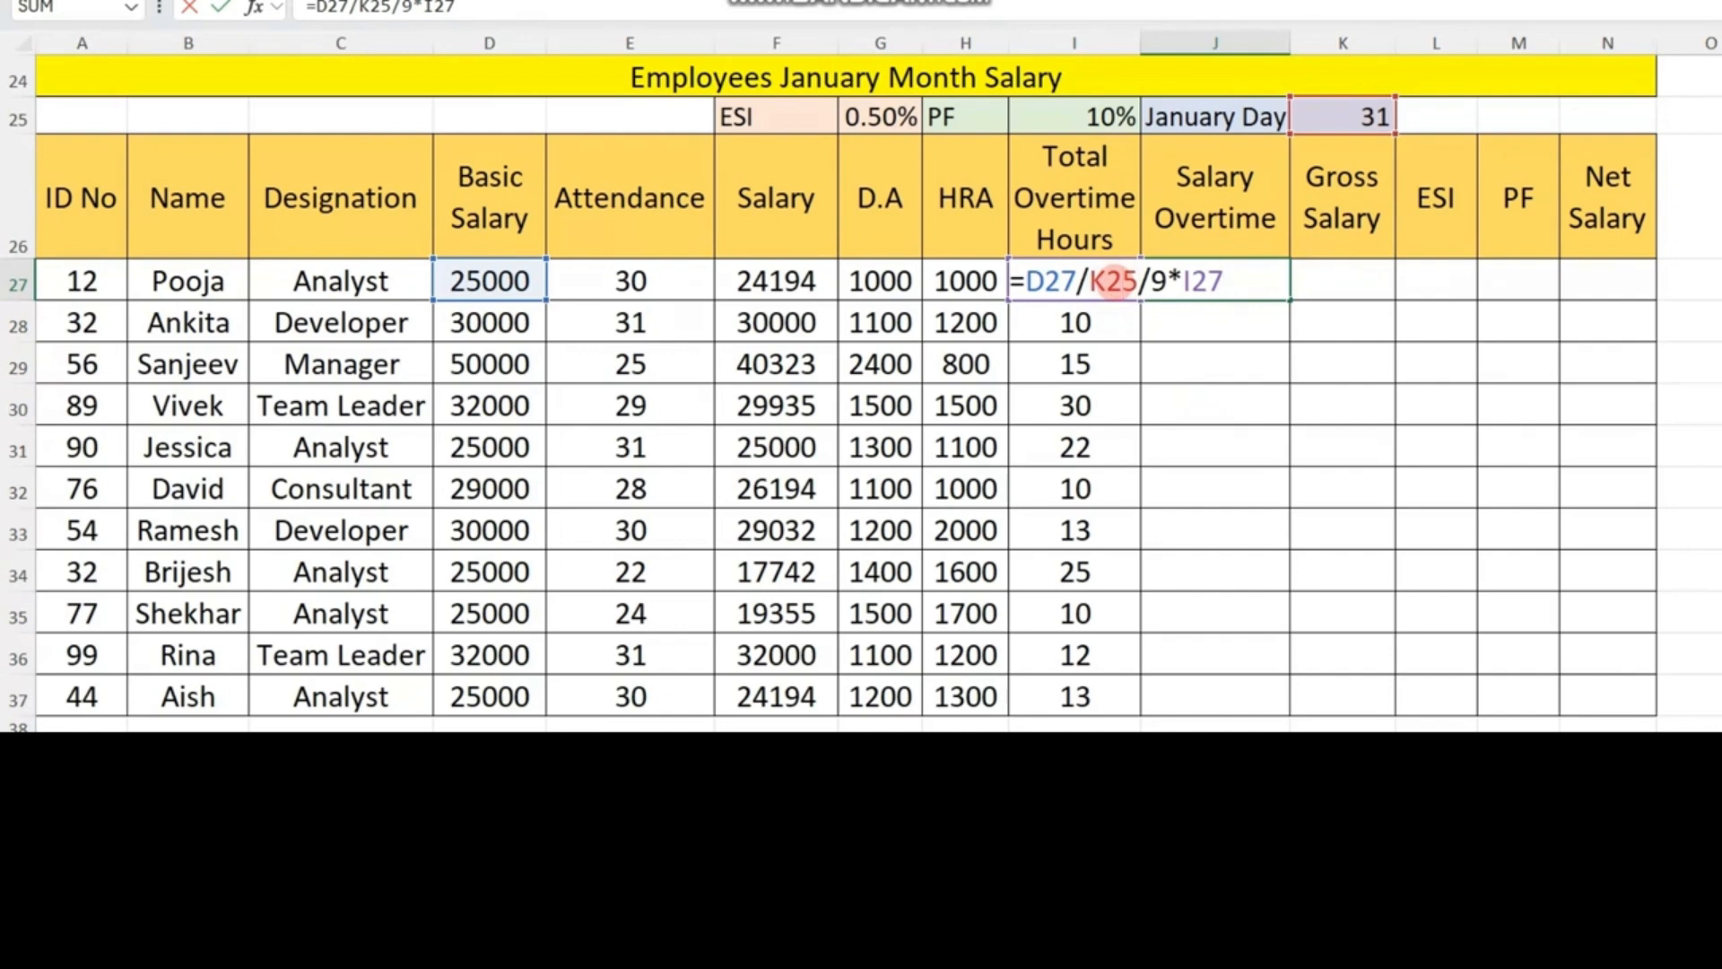
key(F4)
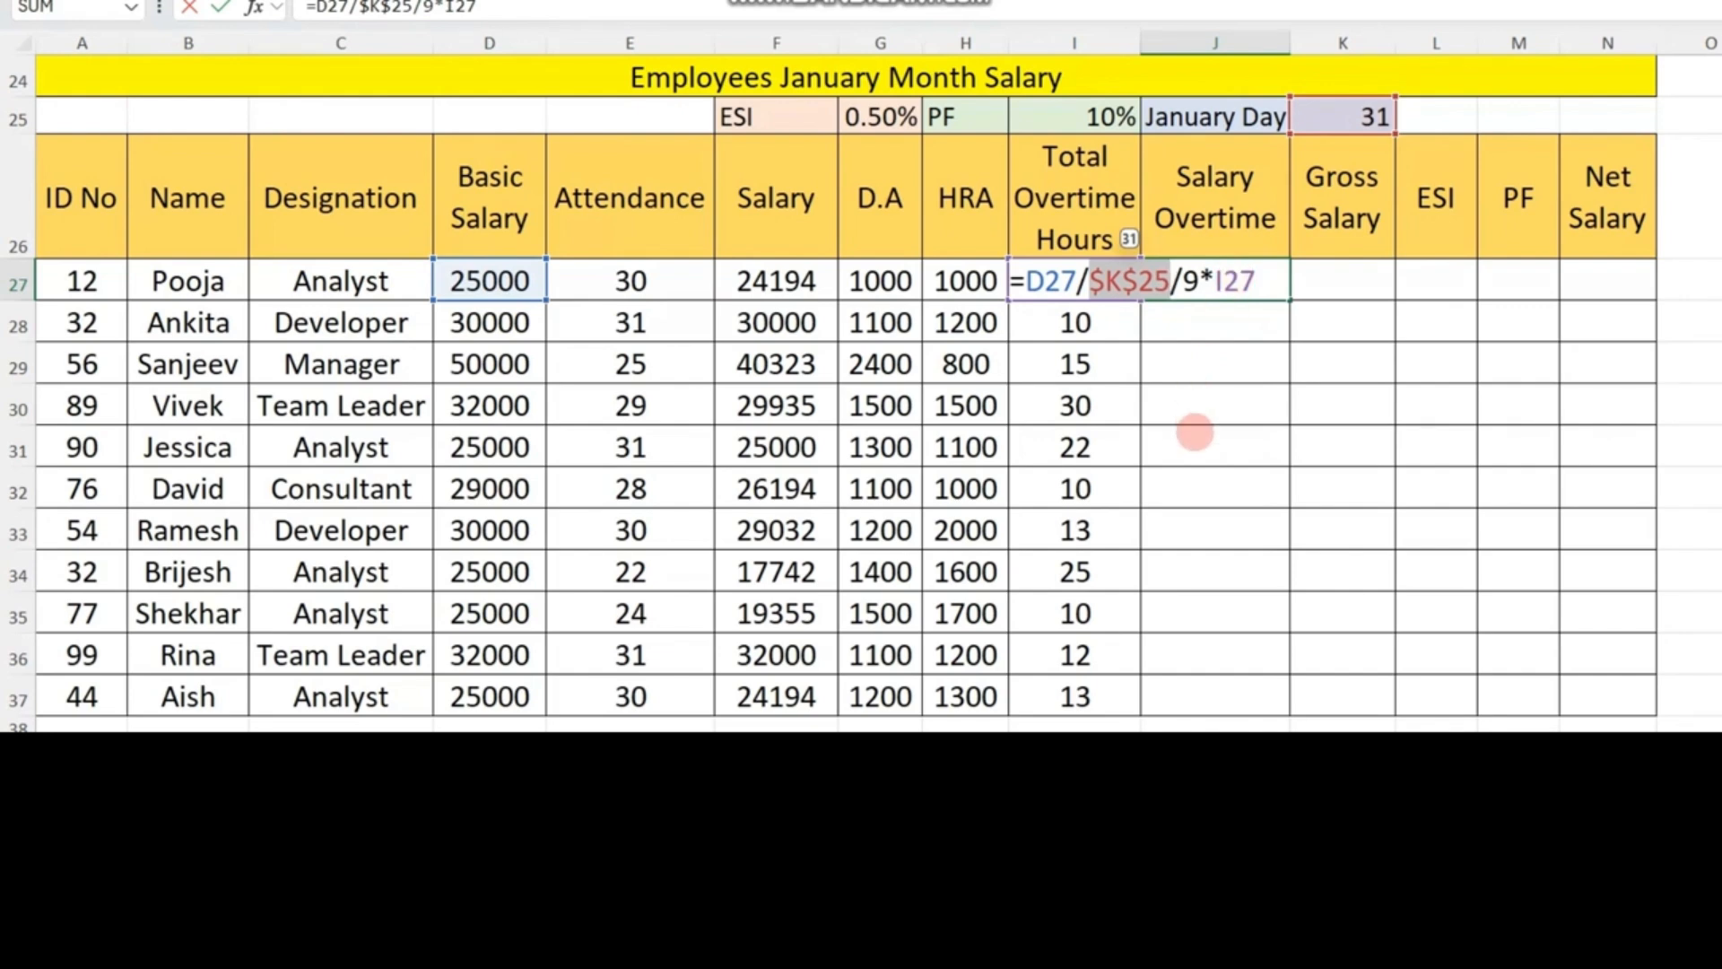
key(Return)
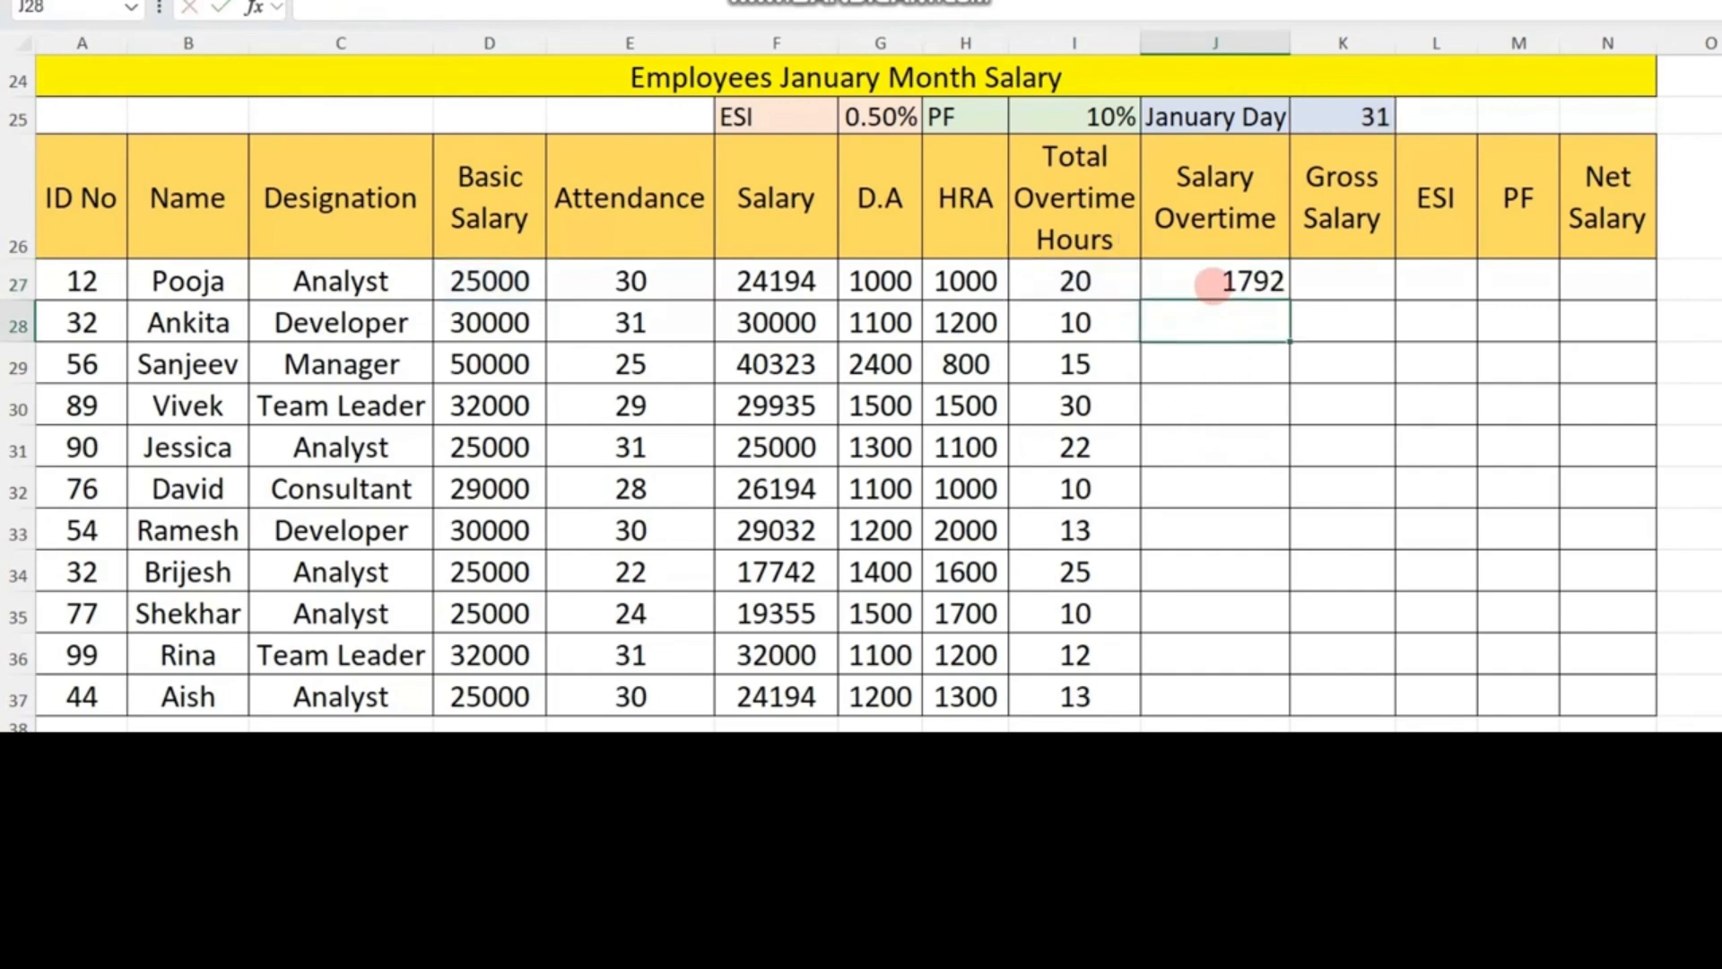
drag(1214, 281, 1208, 683)
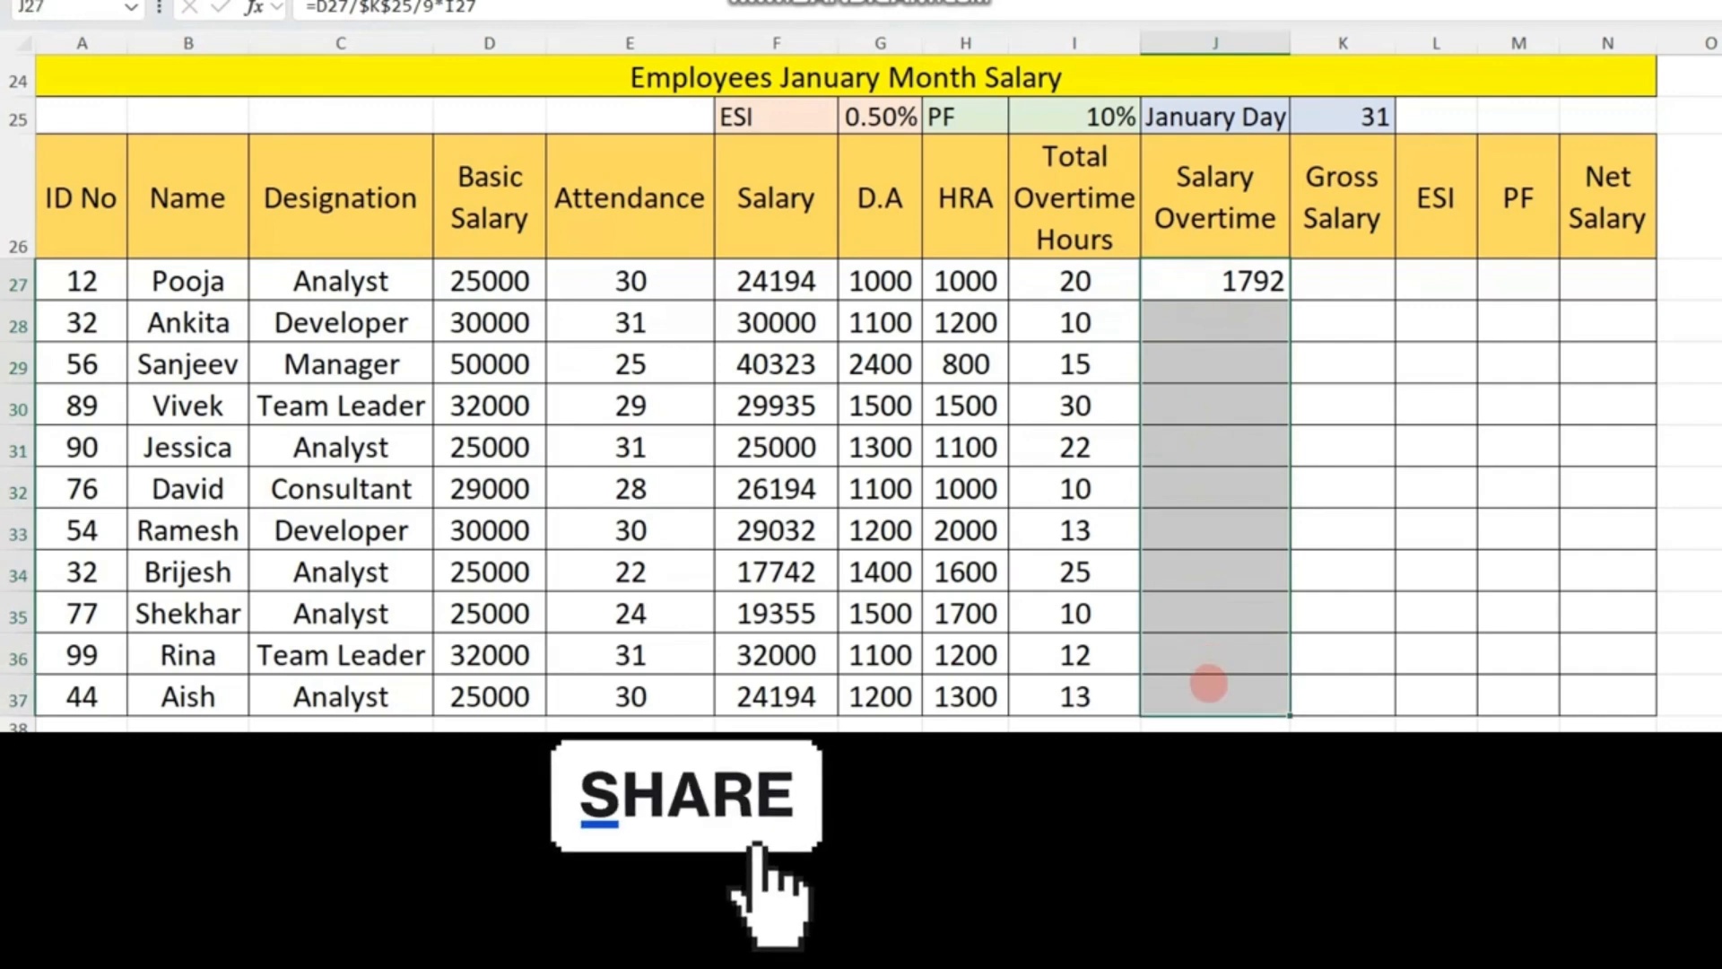
key(ctrl+d)
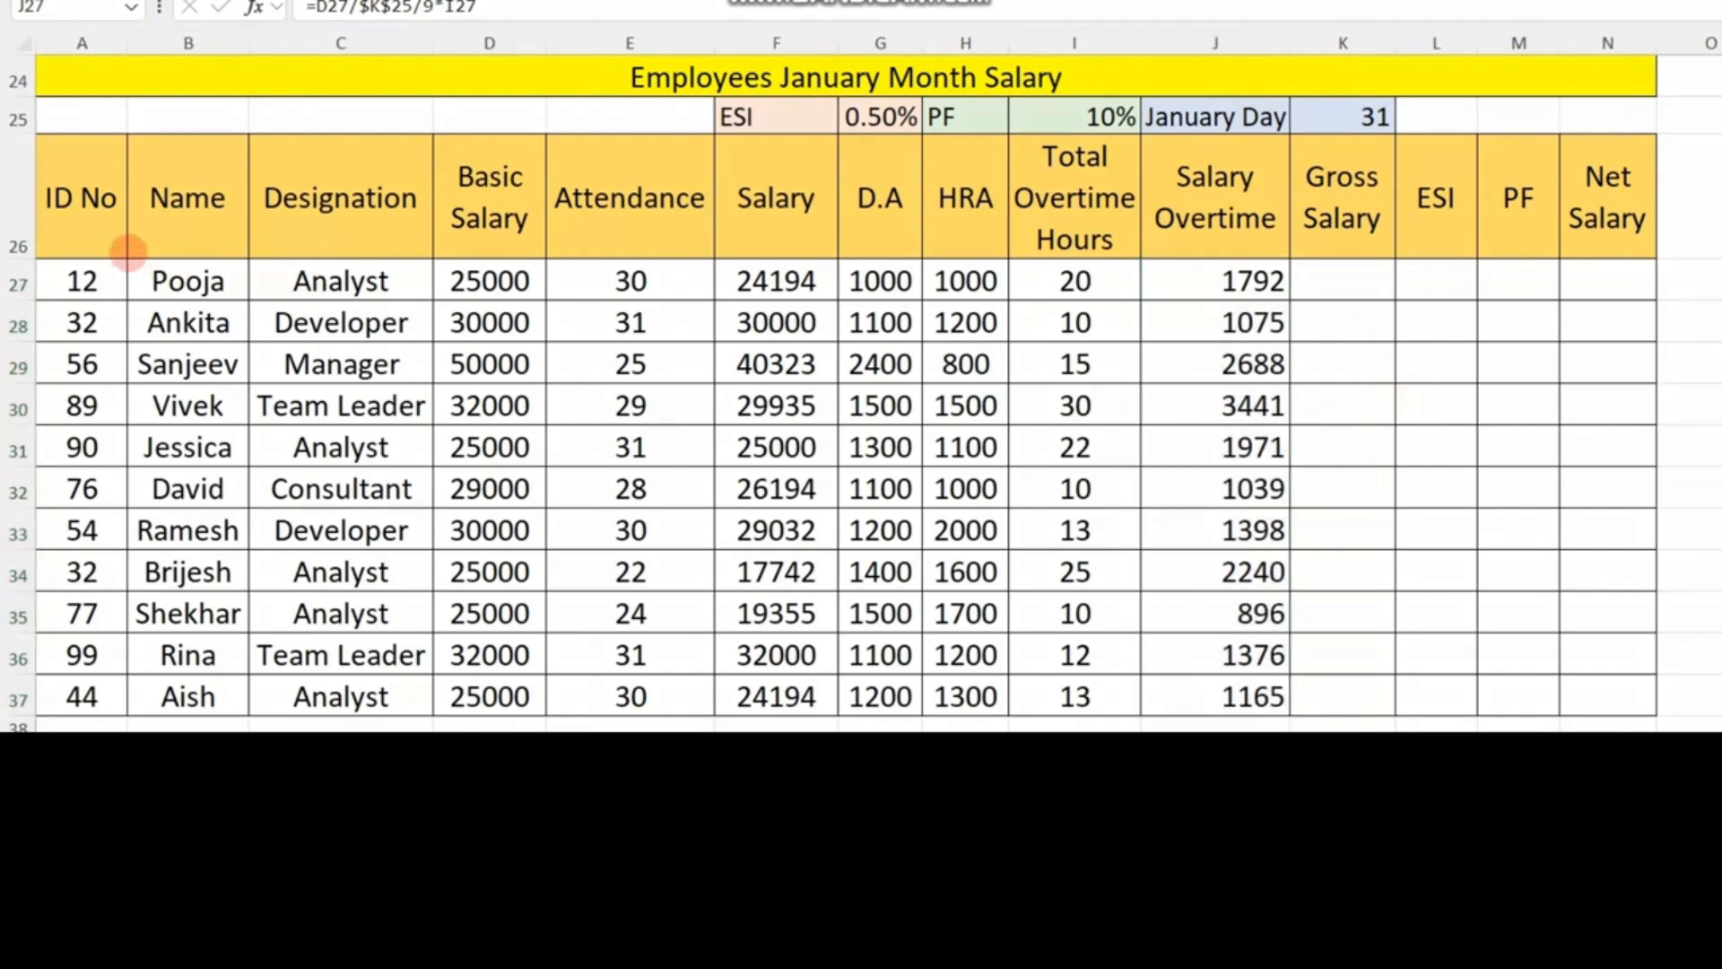
drag(128, 254, 283, 640)
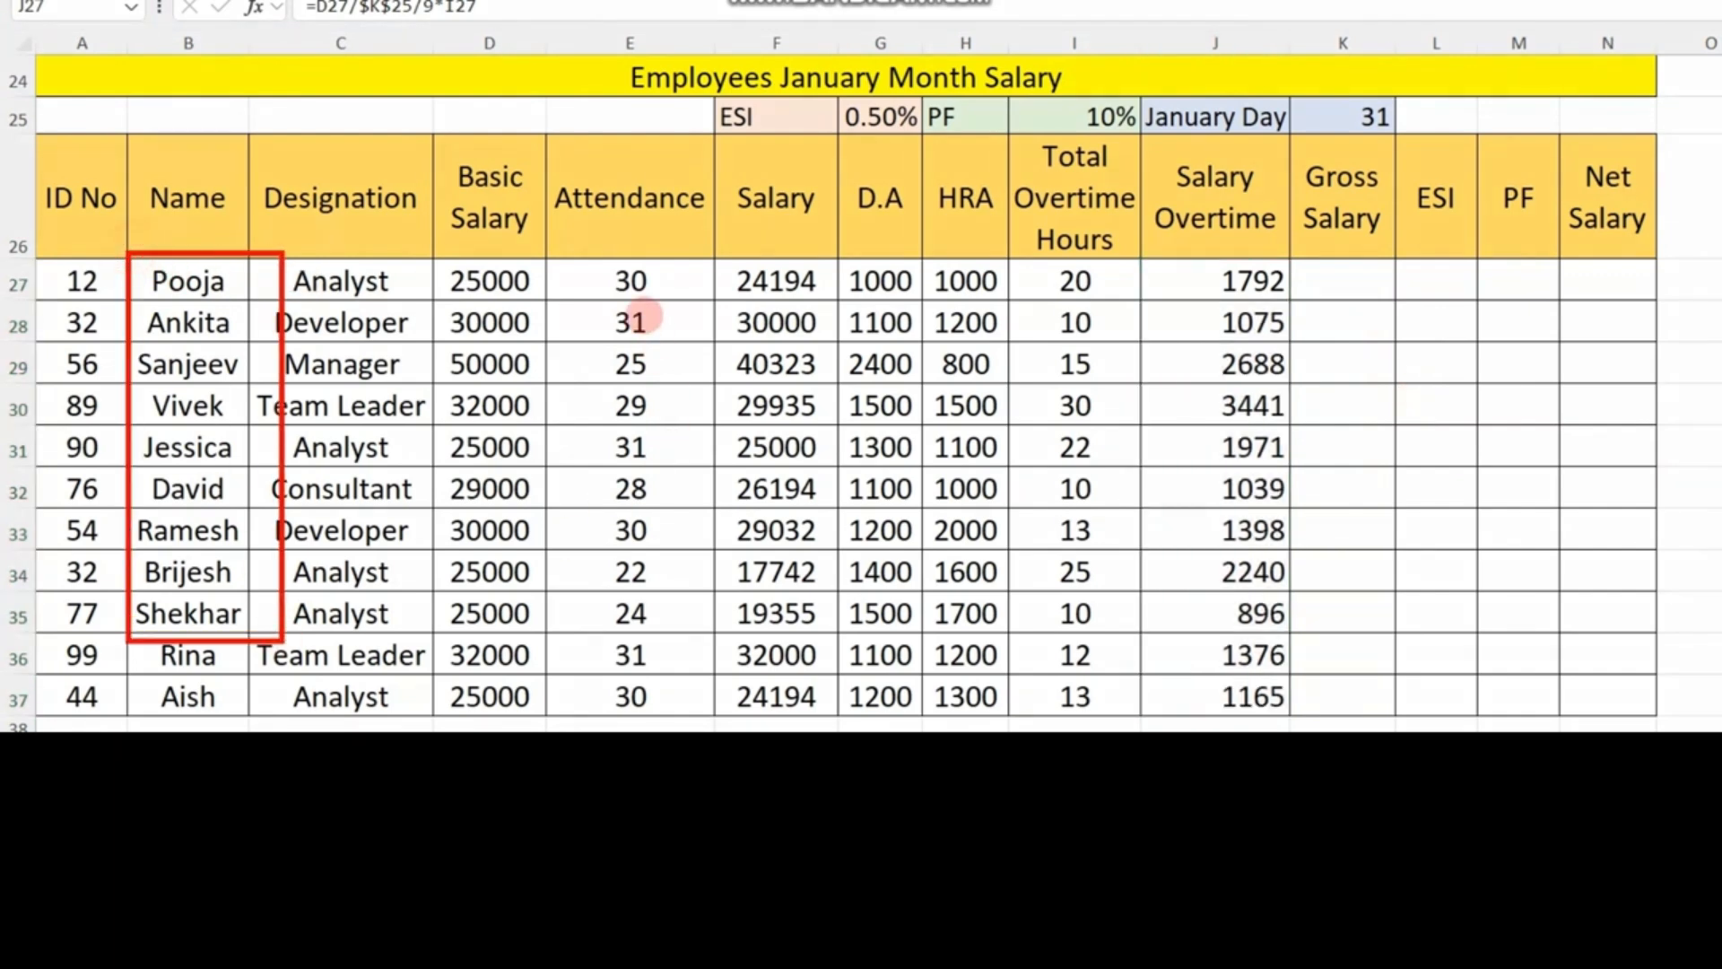
drag(1025, 224, 1169, 650)
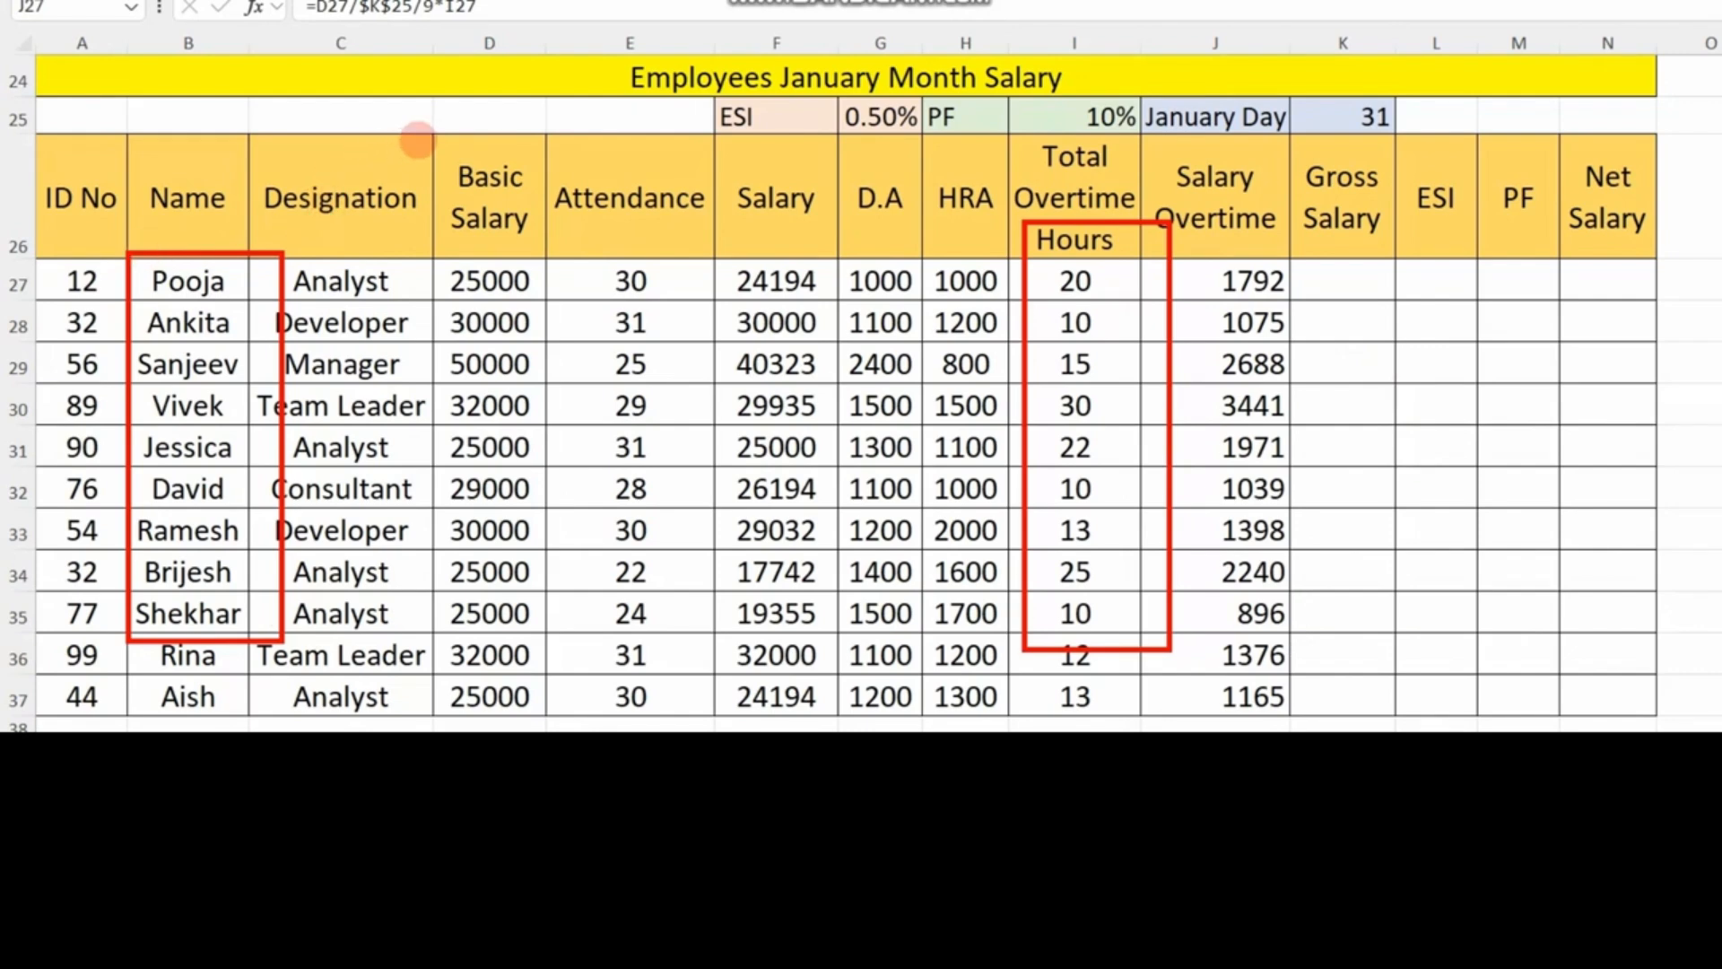
drag(431, 140, 548, 589)
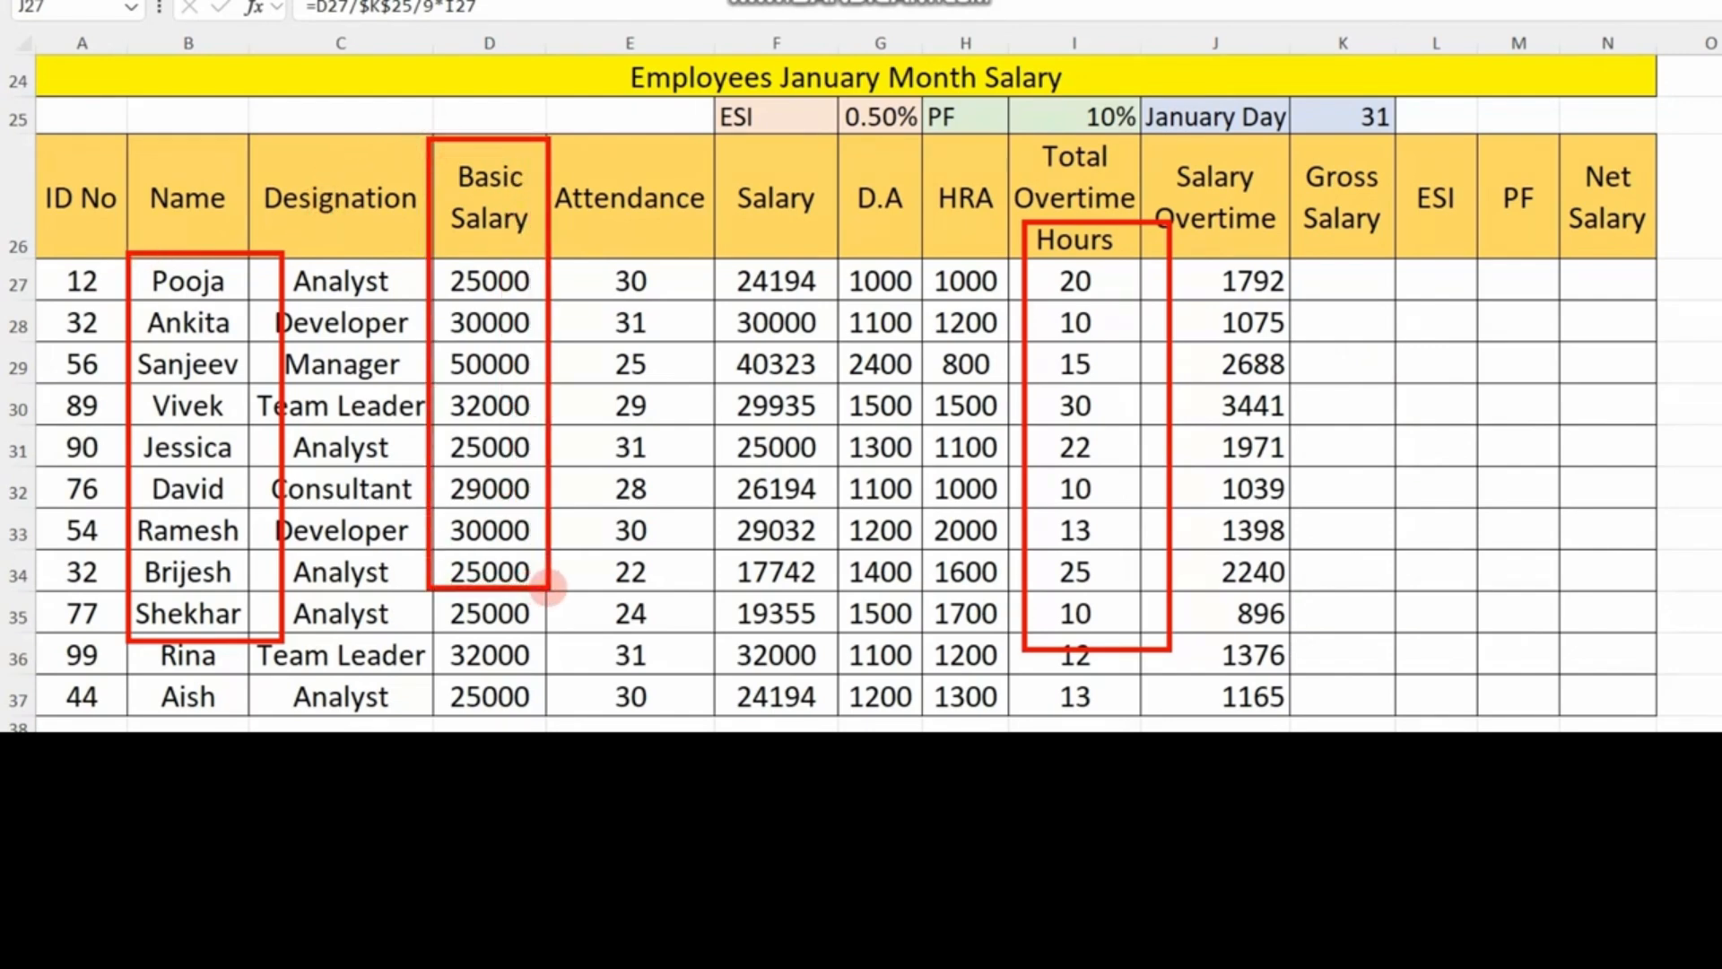
drag(422, 151, 550, 607)
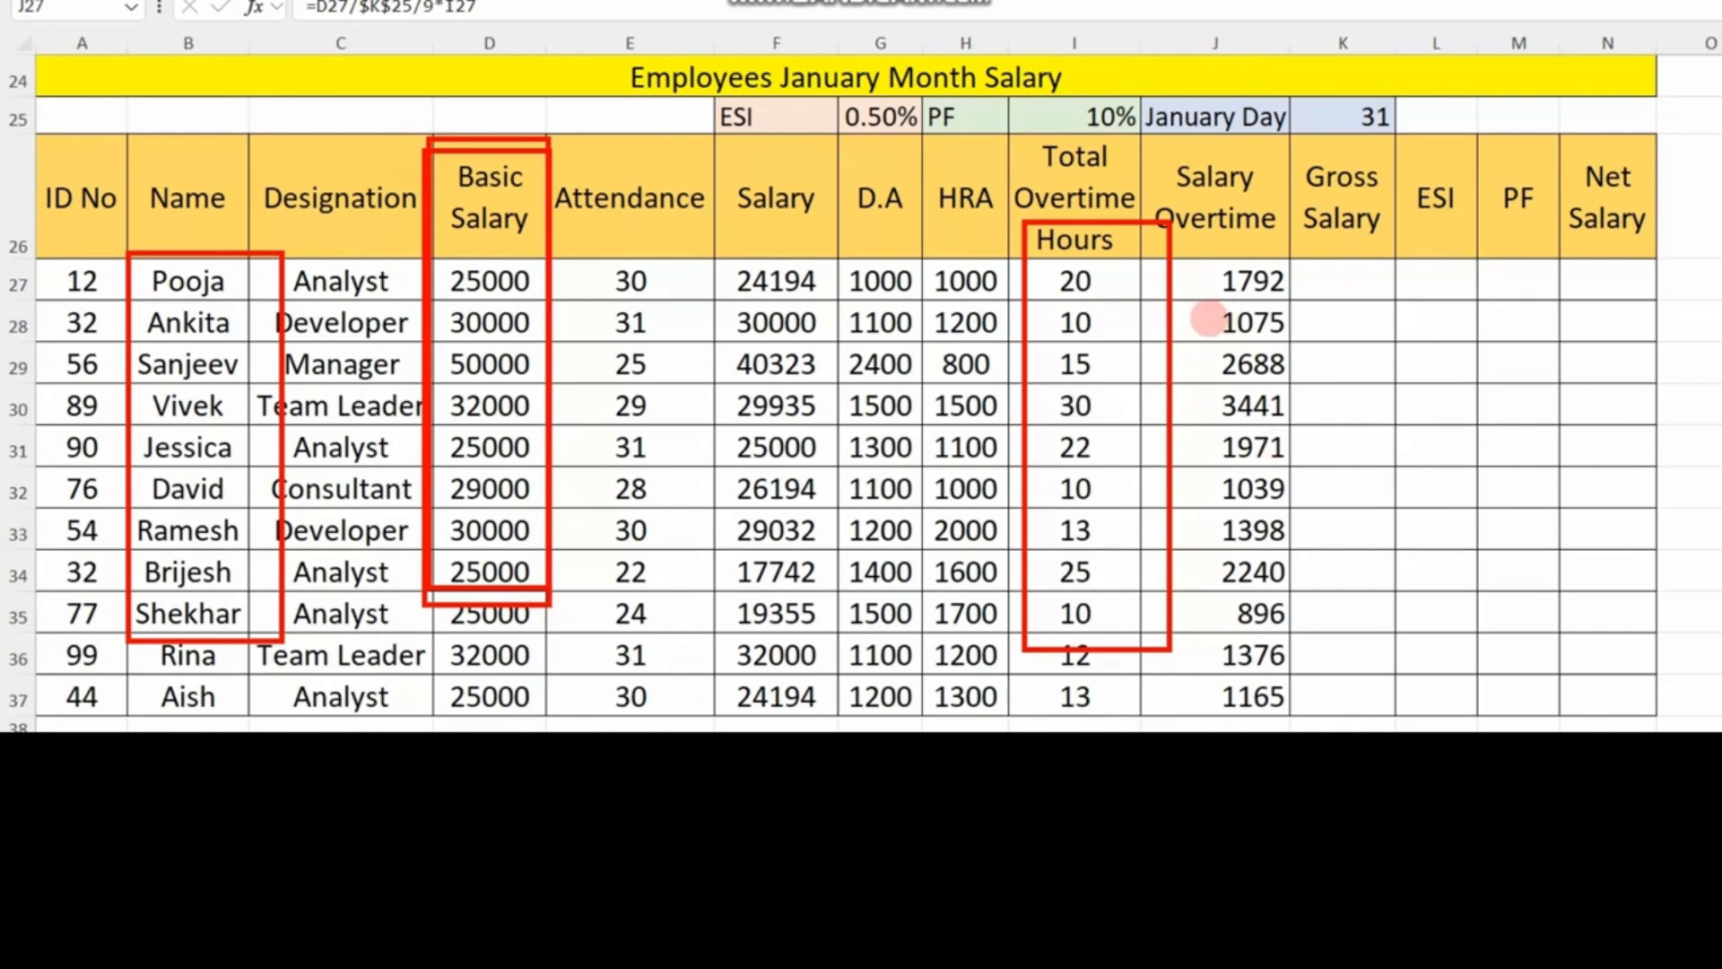
drag(1298, 136, 1397, 290)
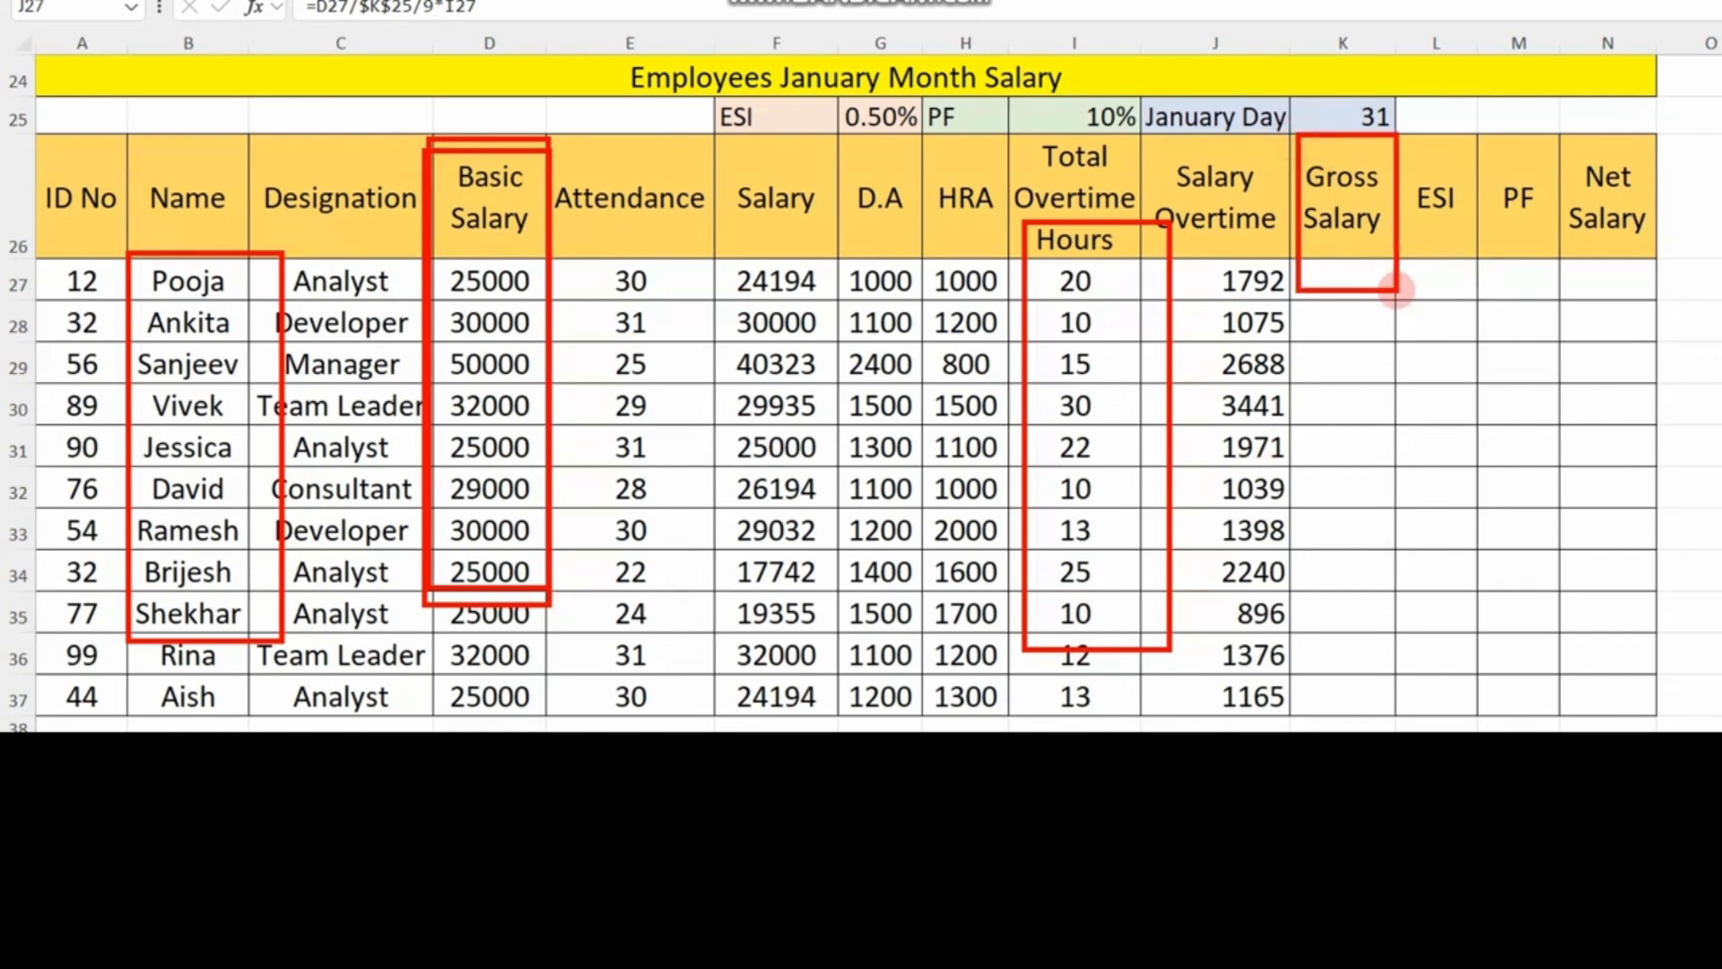
key(Escape)
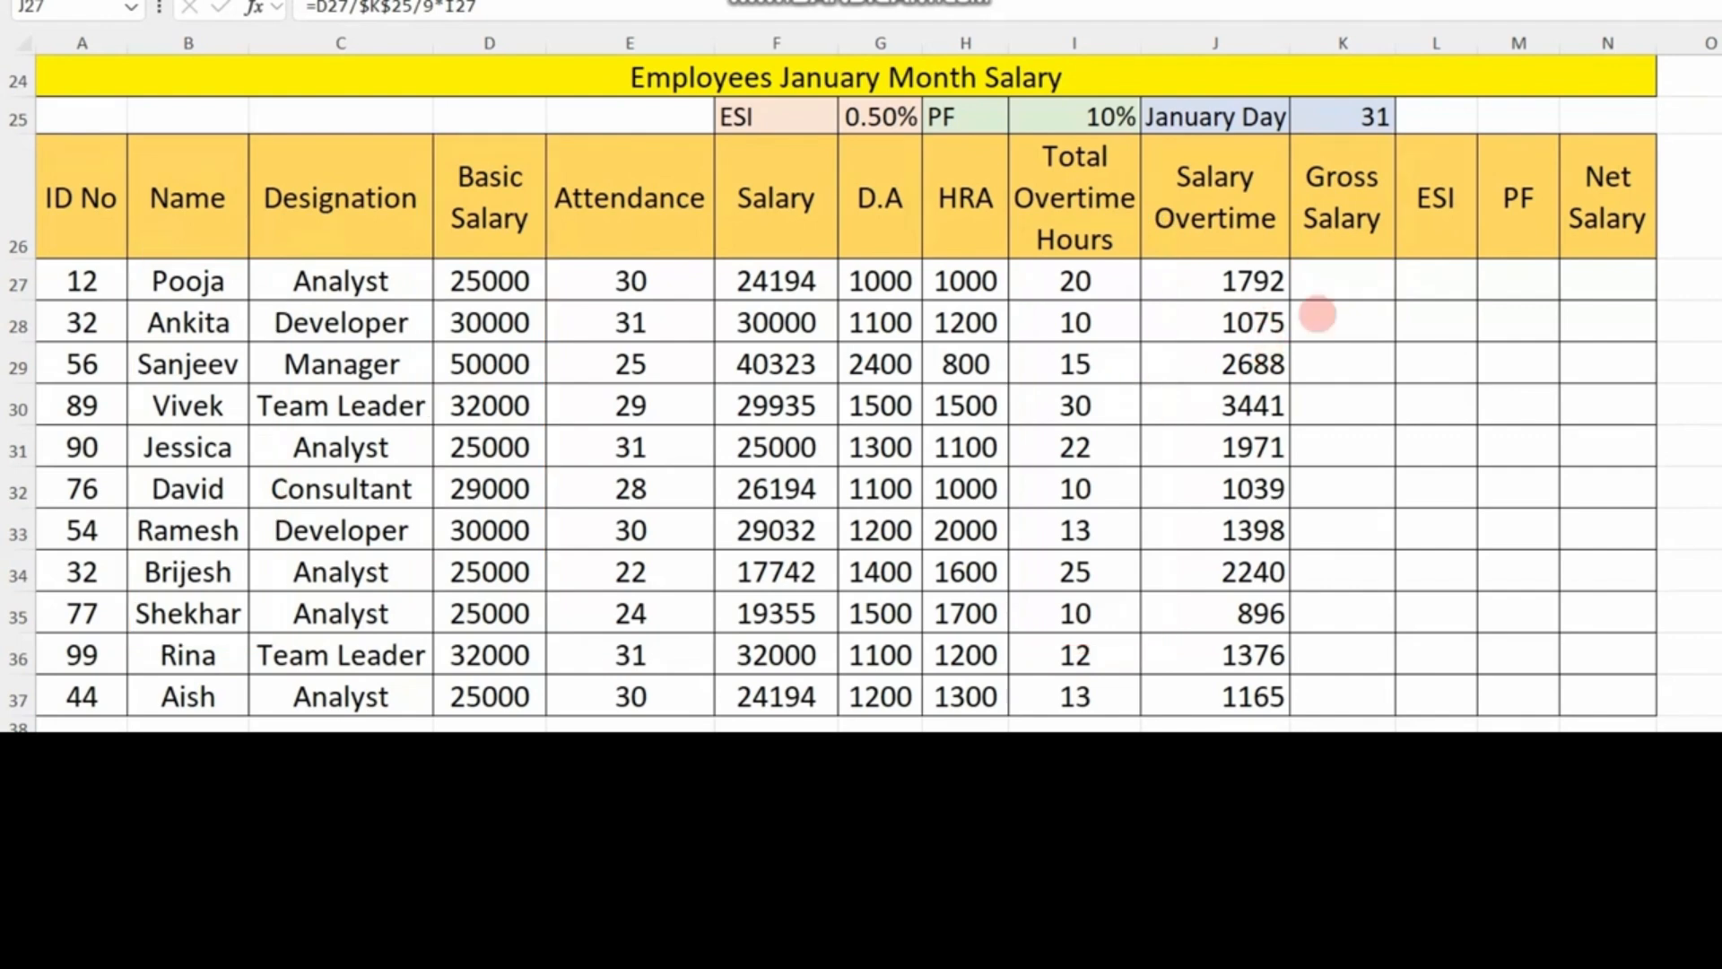
- Calculate the gross salary in K27 with the formula =D27+G27+H27+J27 and fill it down to K37
click(1327, 274)
click(1349, 279)
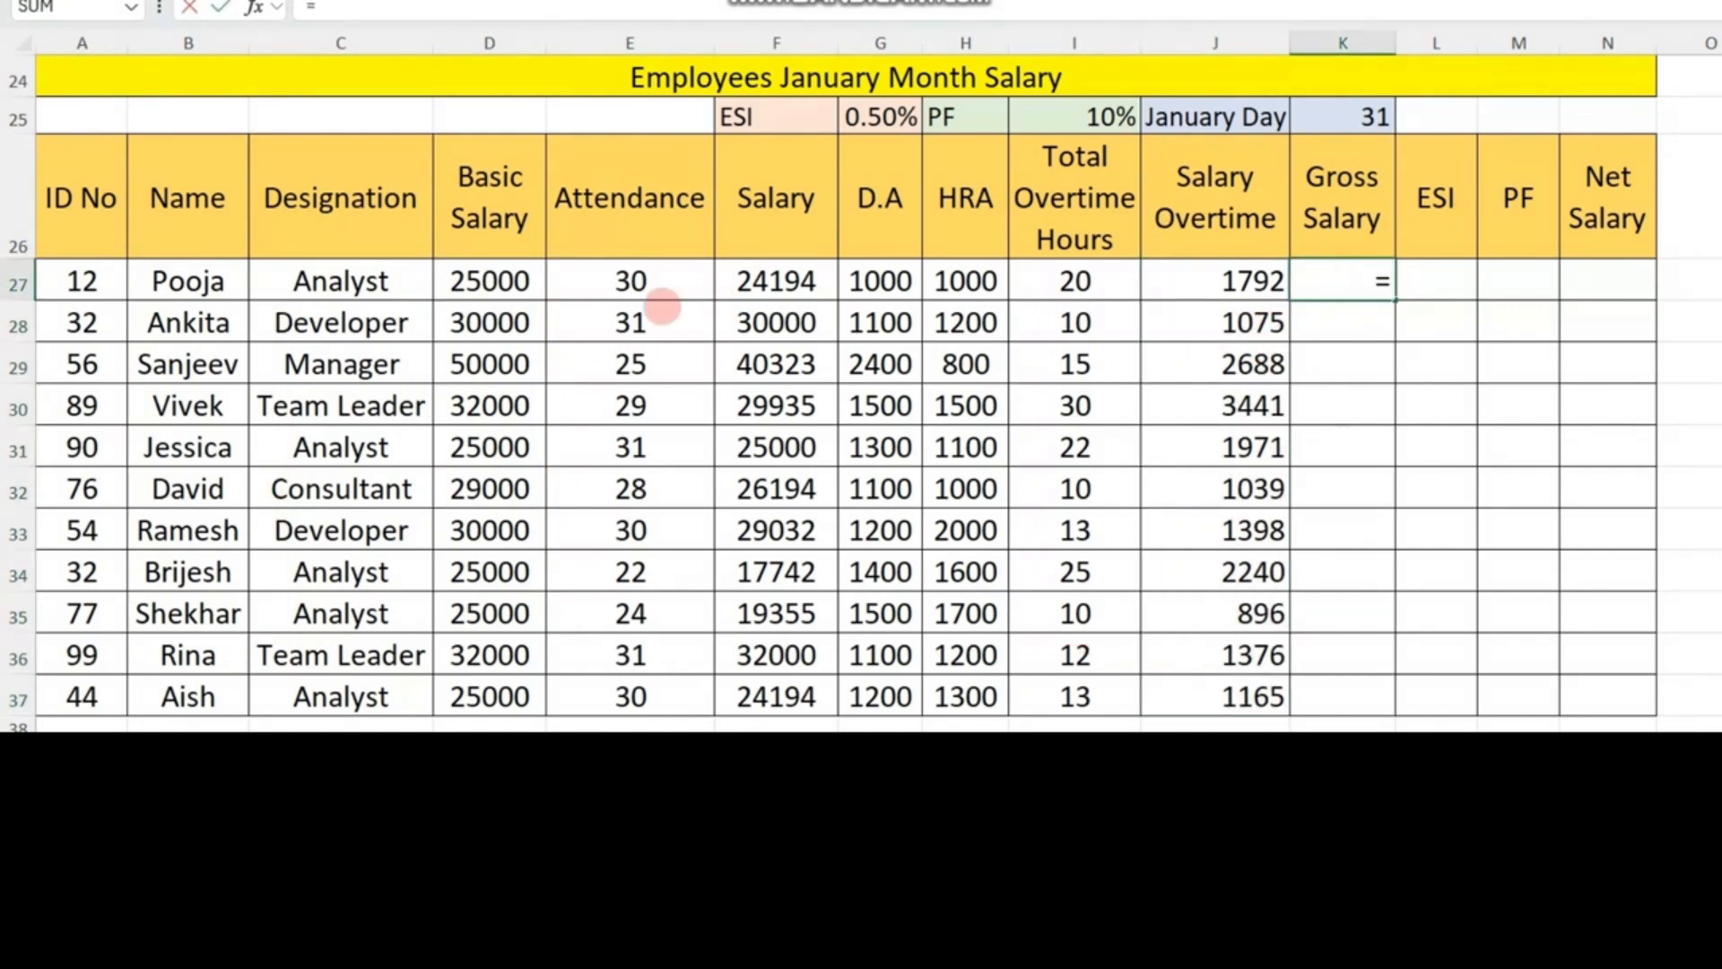
click(475, 275)
text(+)
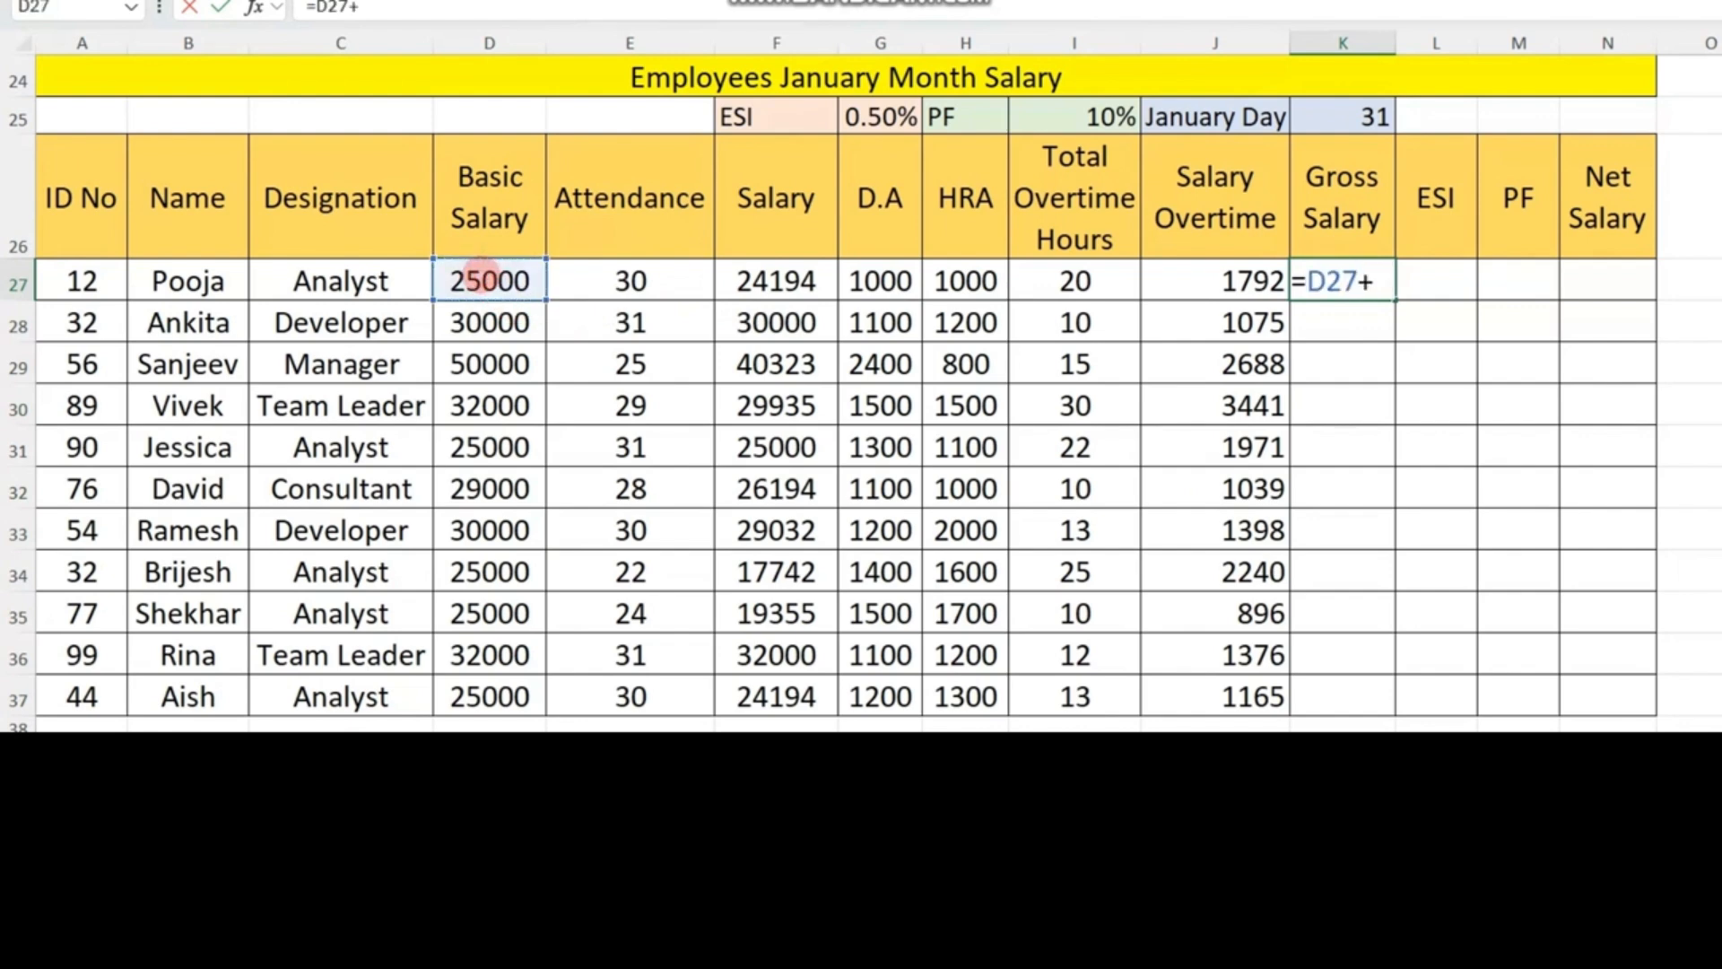
click(875, 274)
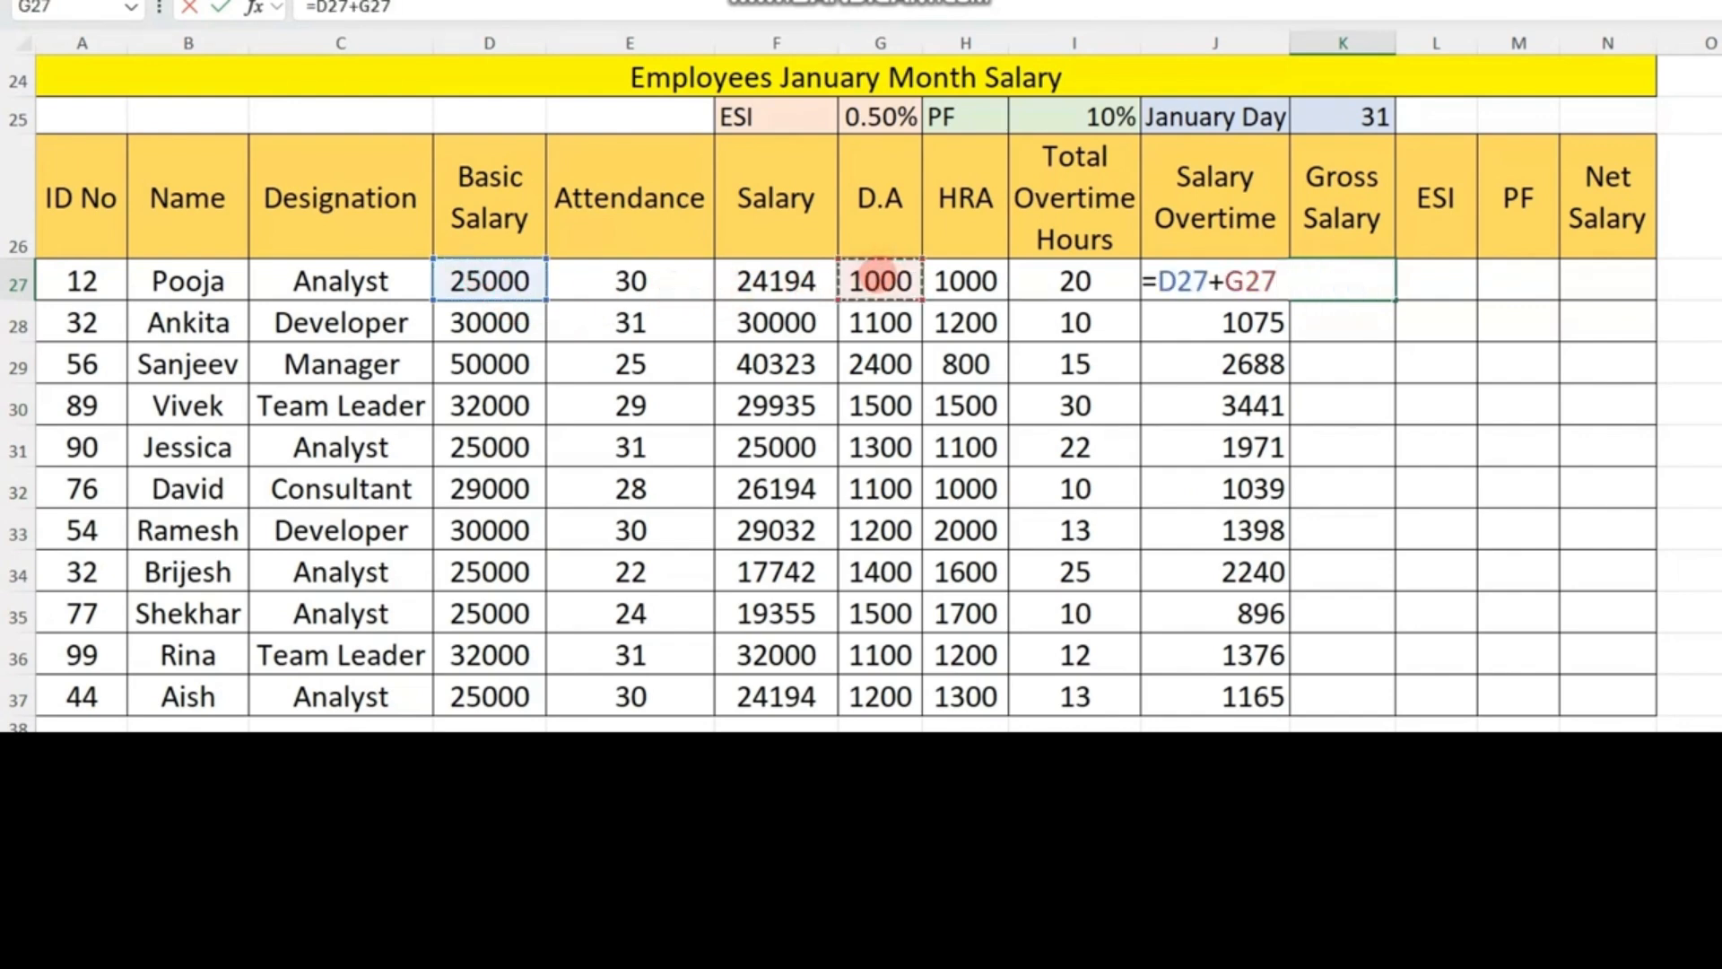
text(+)
click(949, 275)
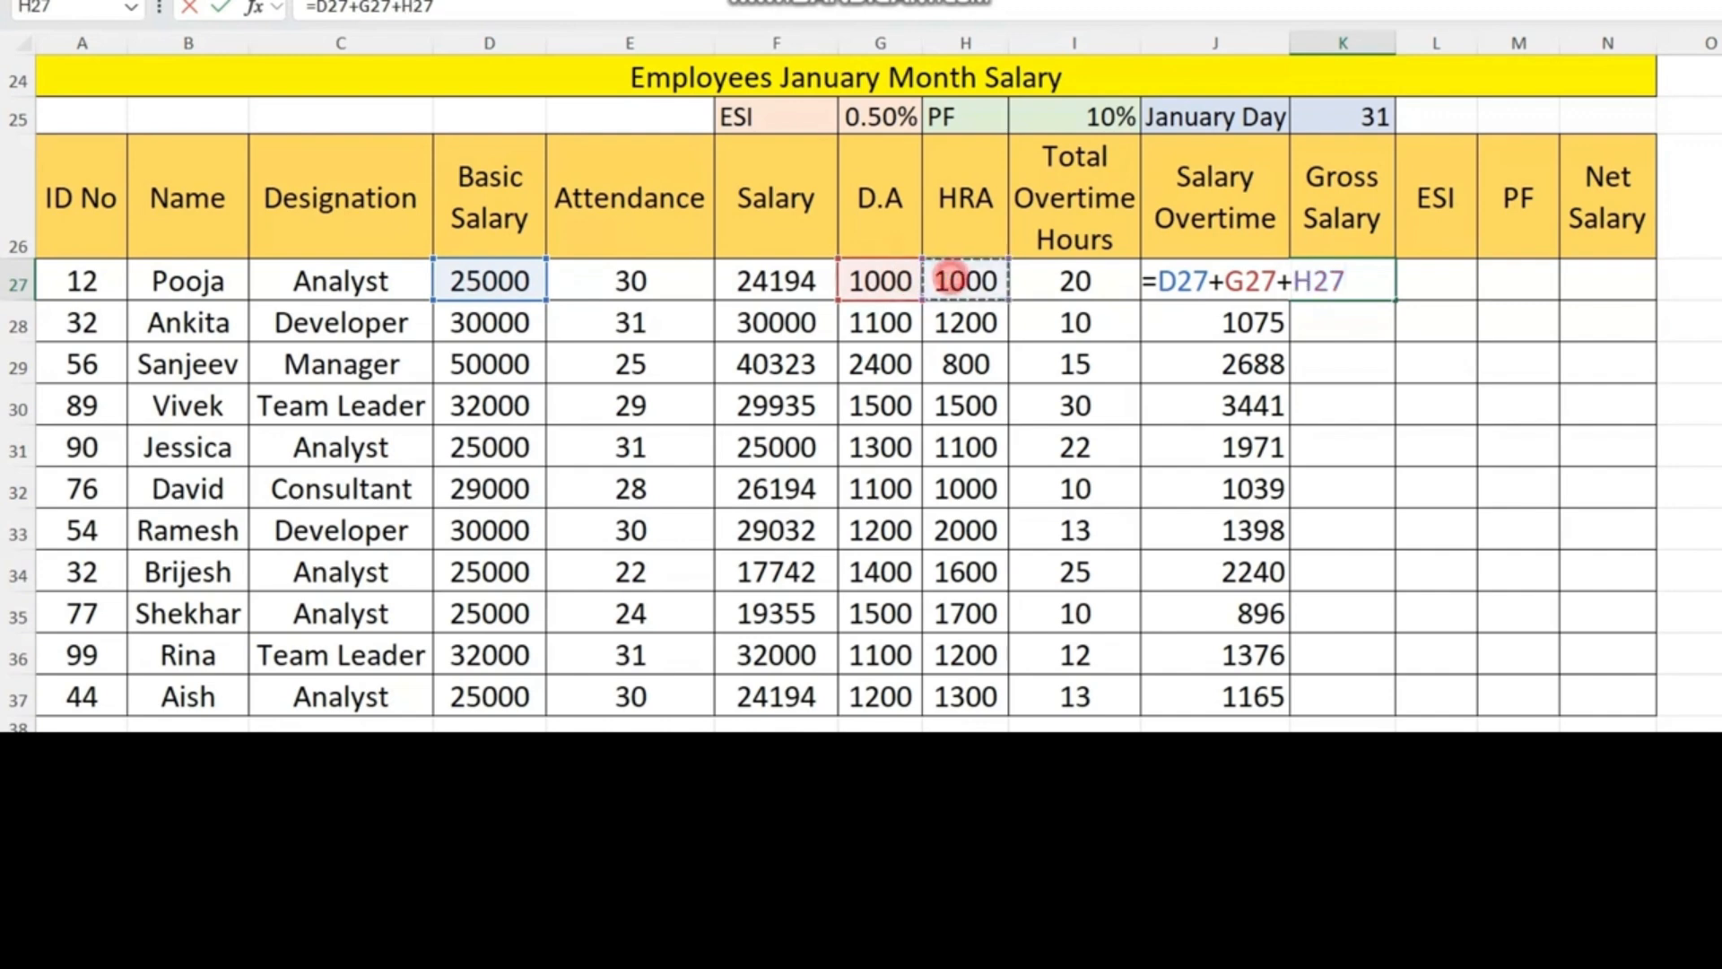
text(+)
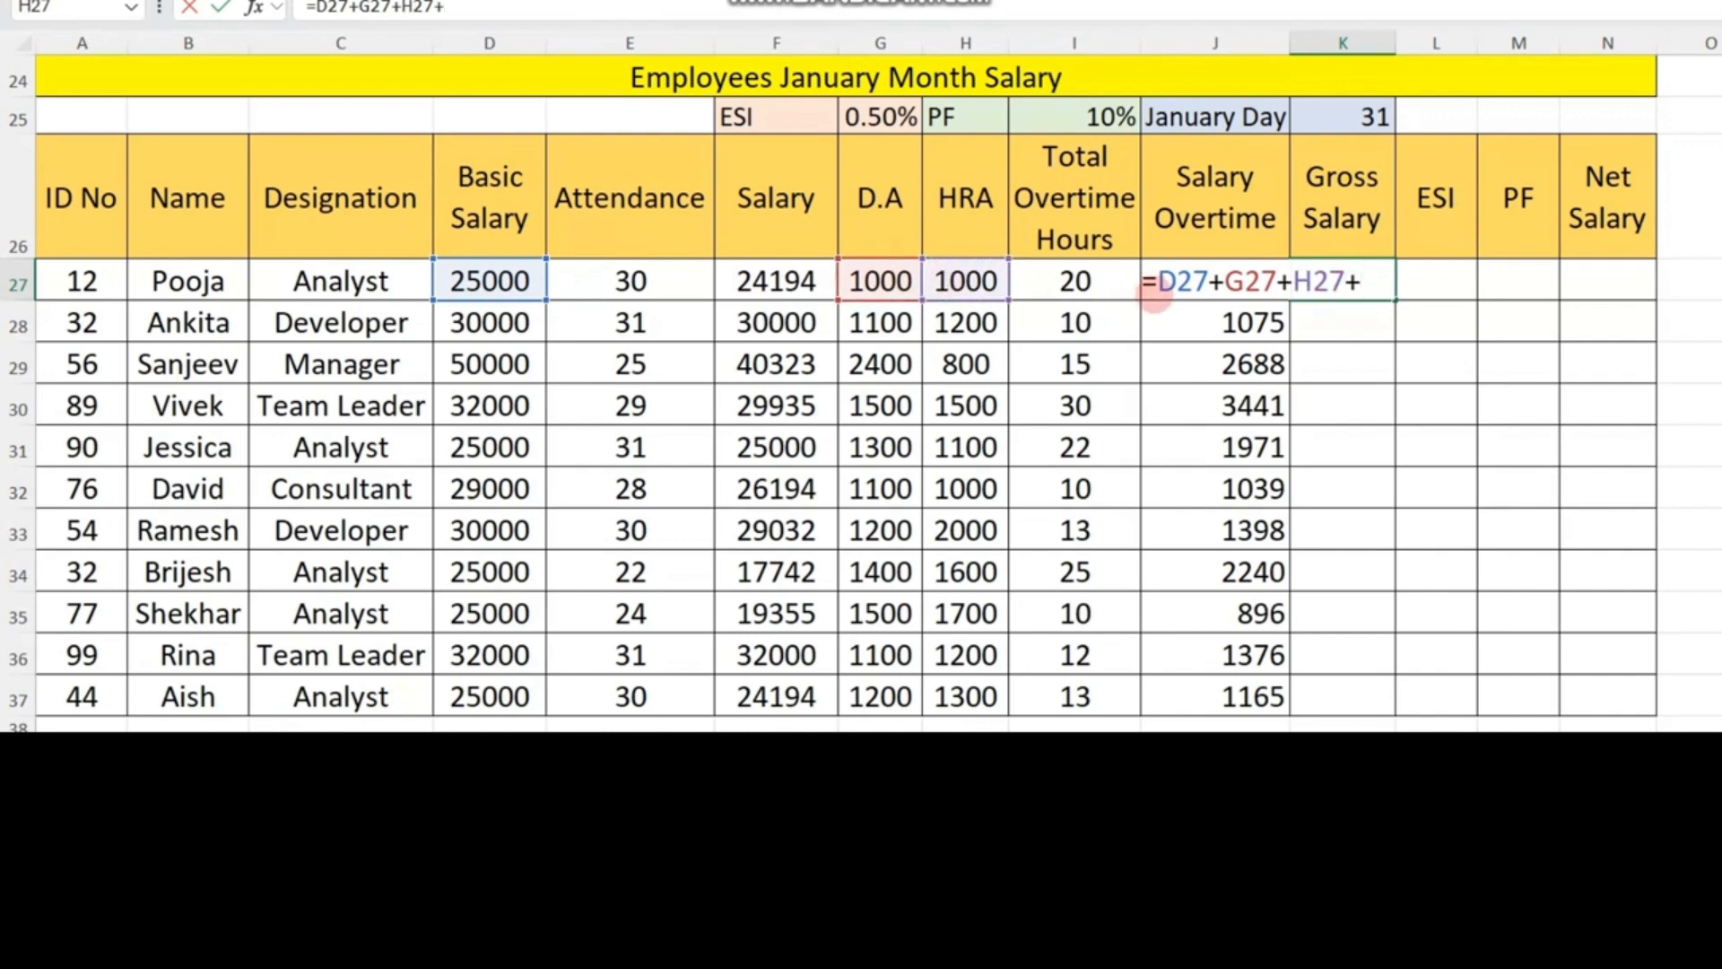
click(1174, 321)
key(Up)
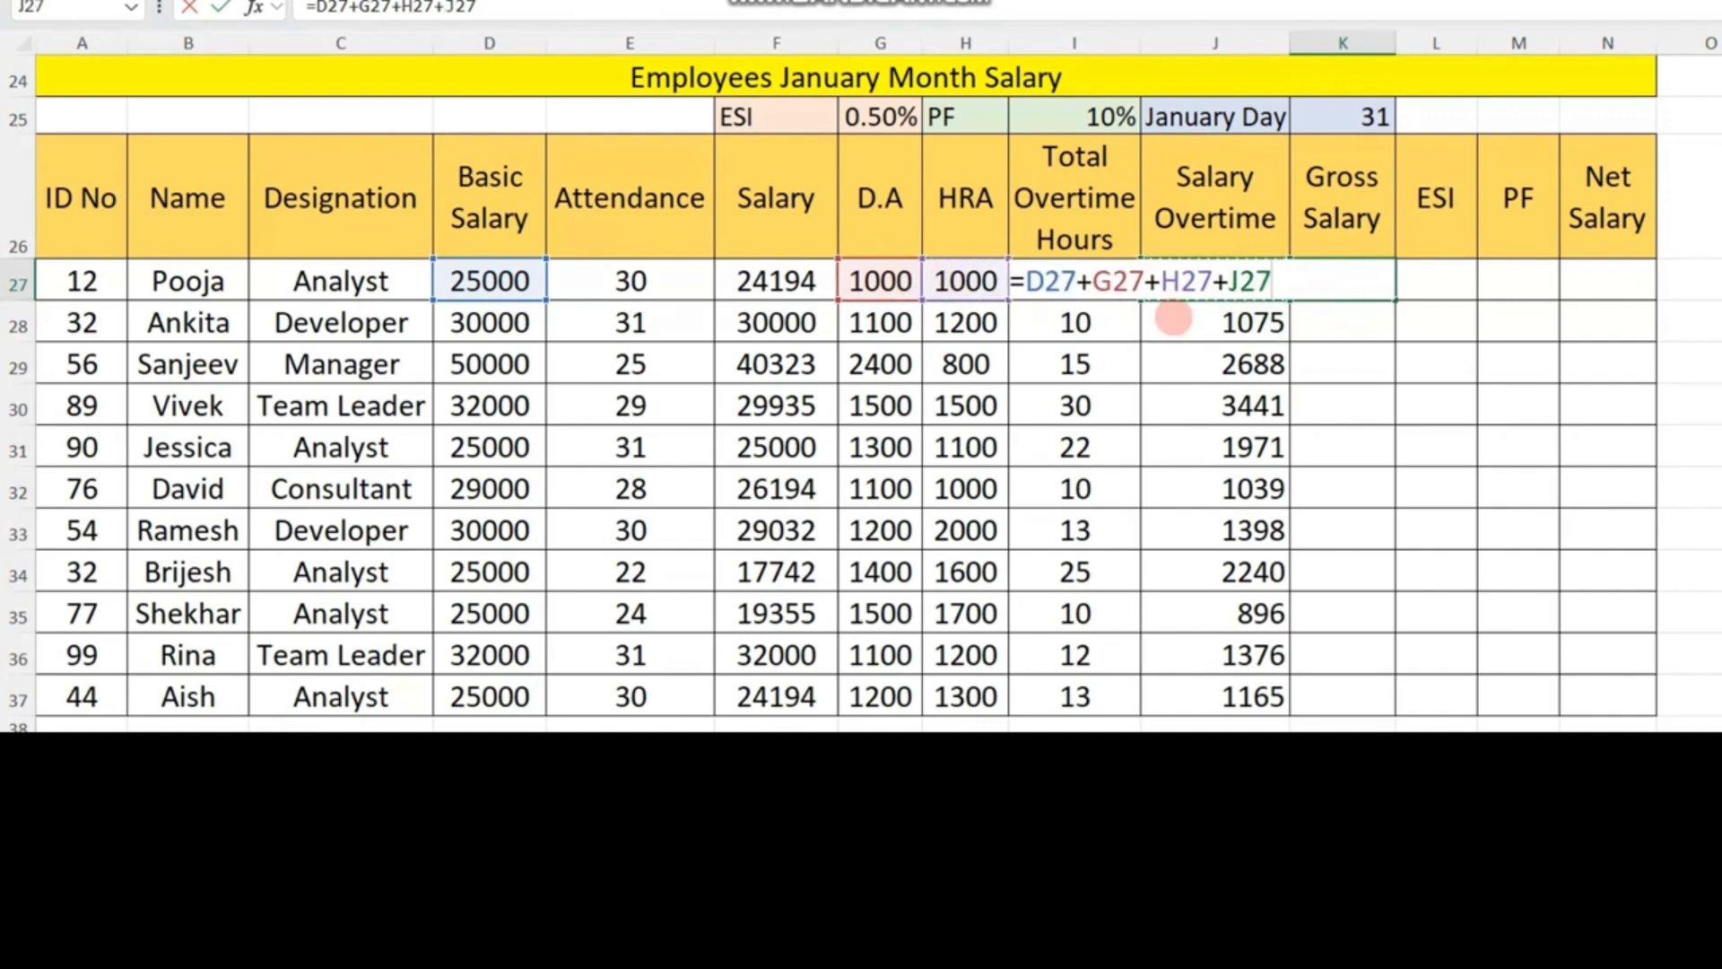
key(Return)
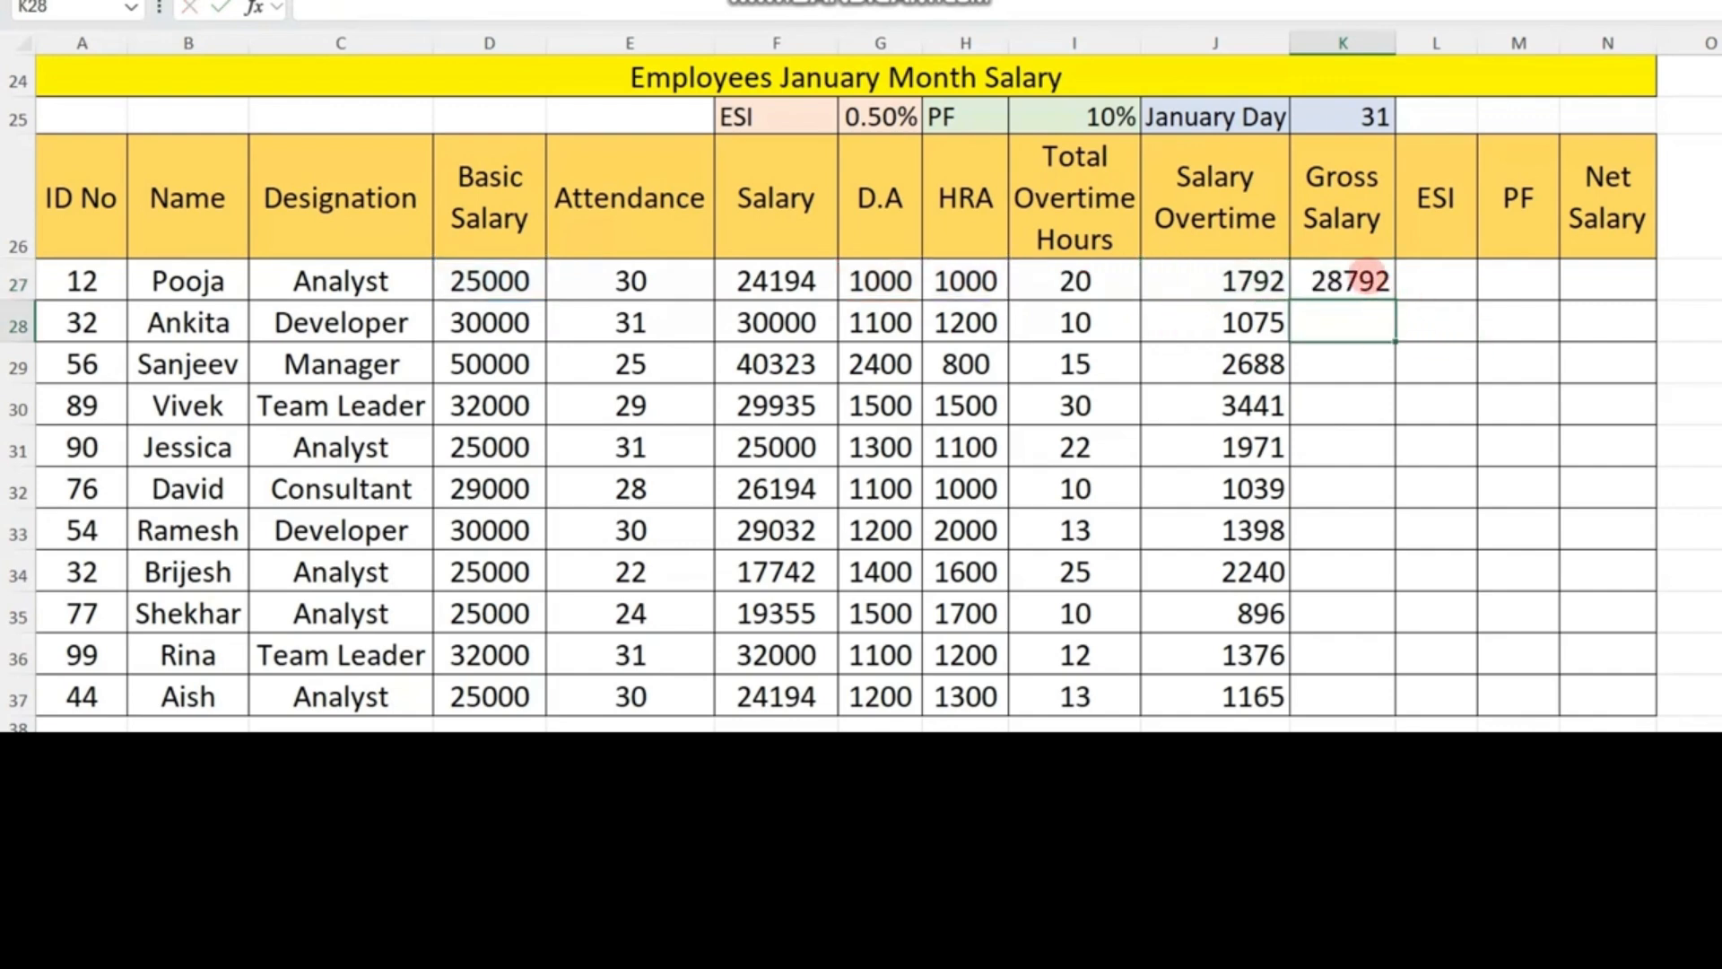
drag(1373, 280, 1386, 682)
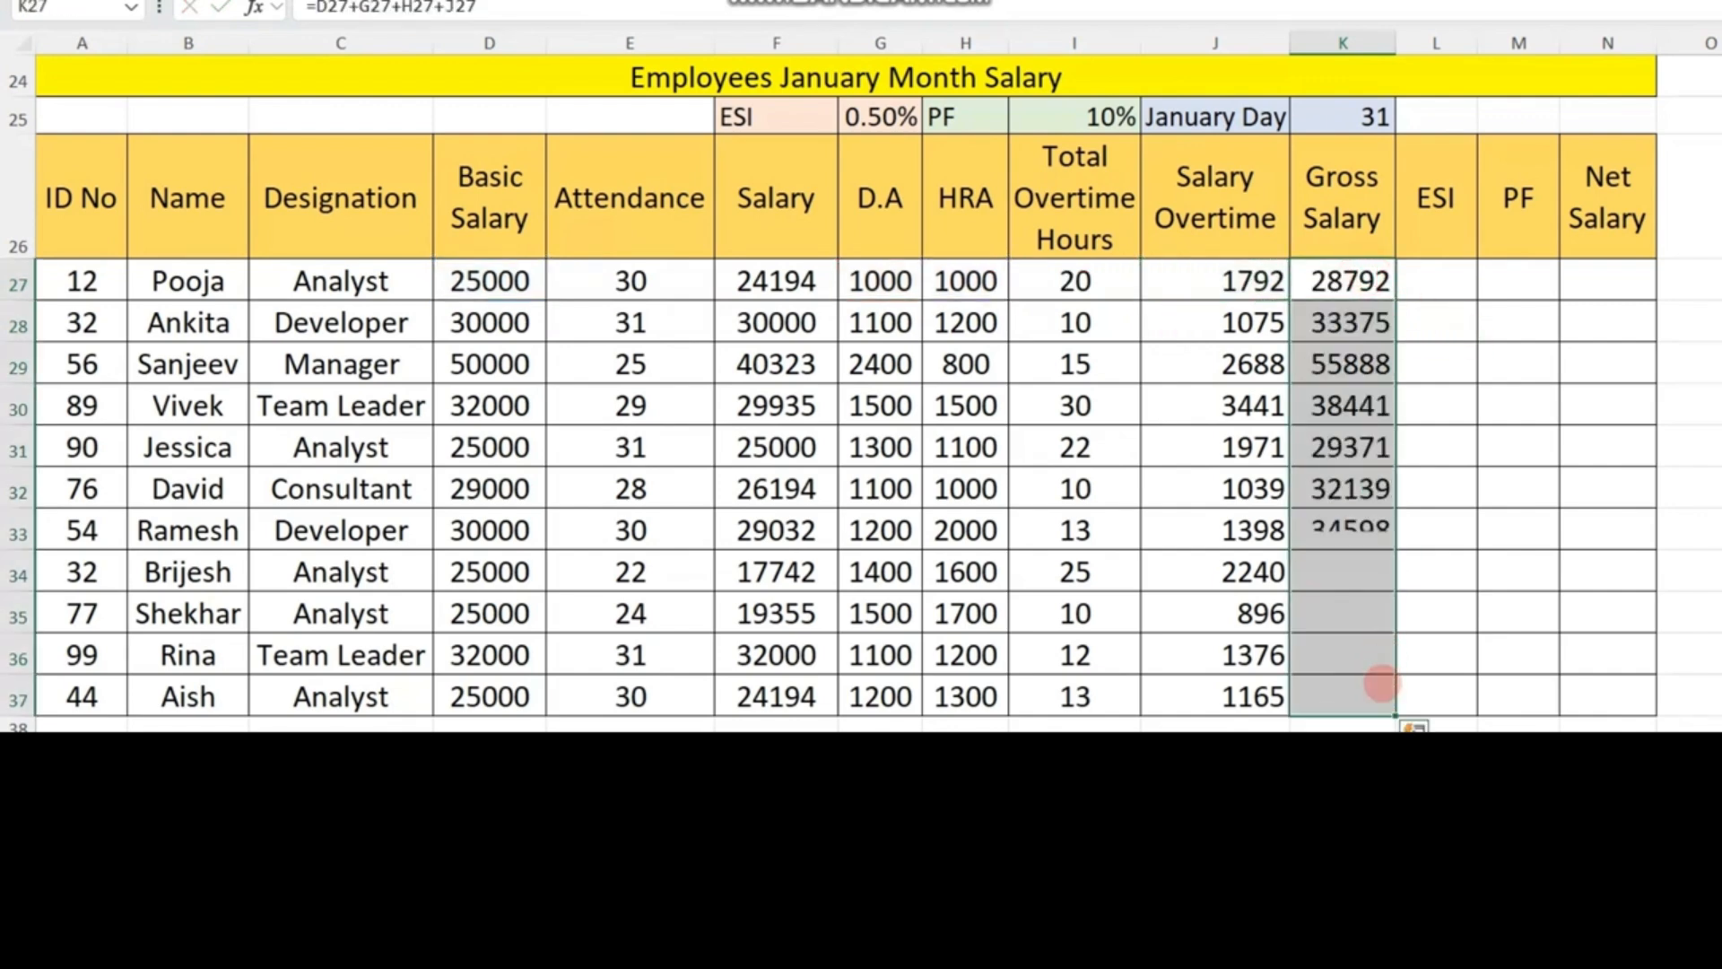
click(1596, 350)
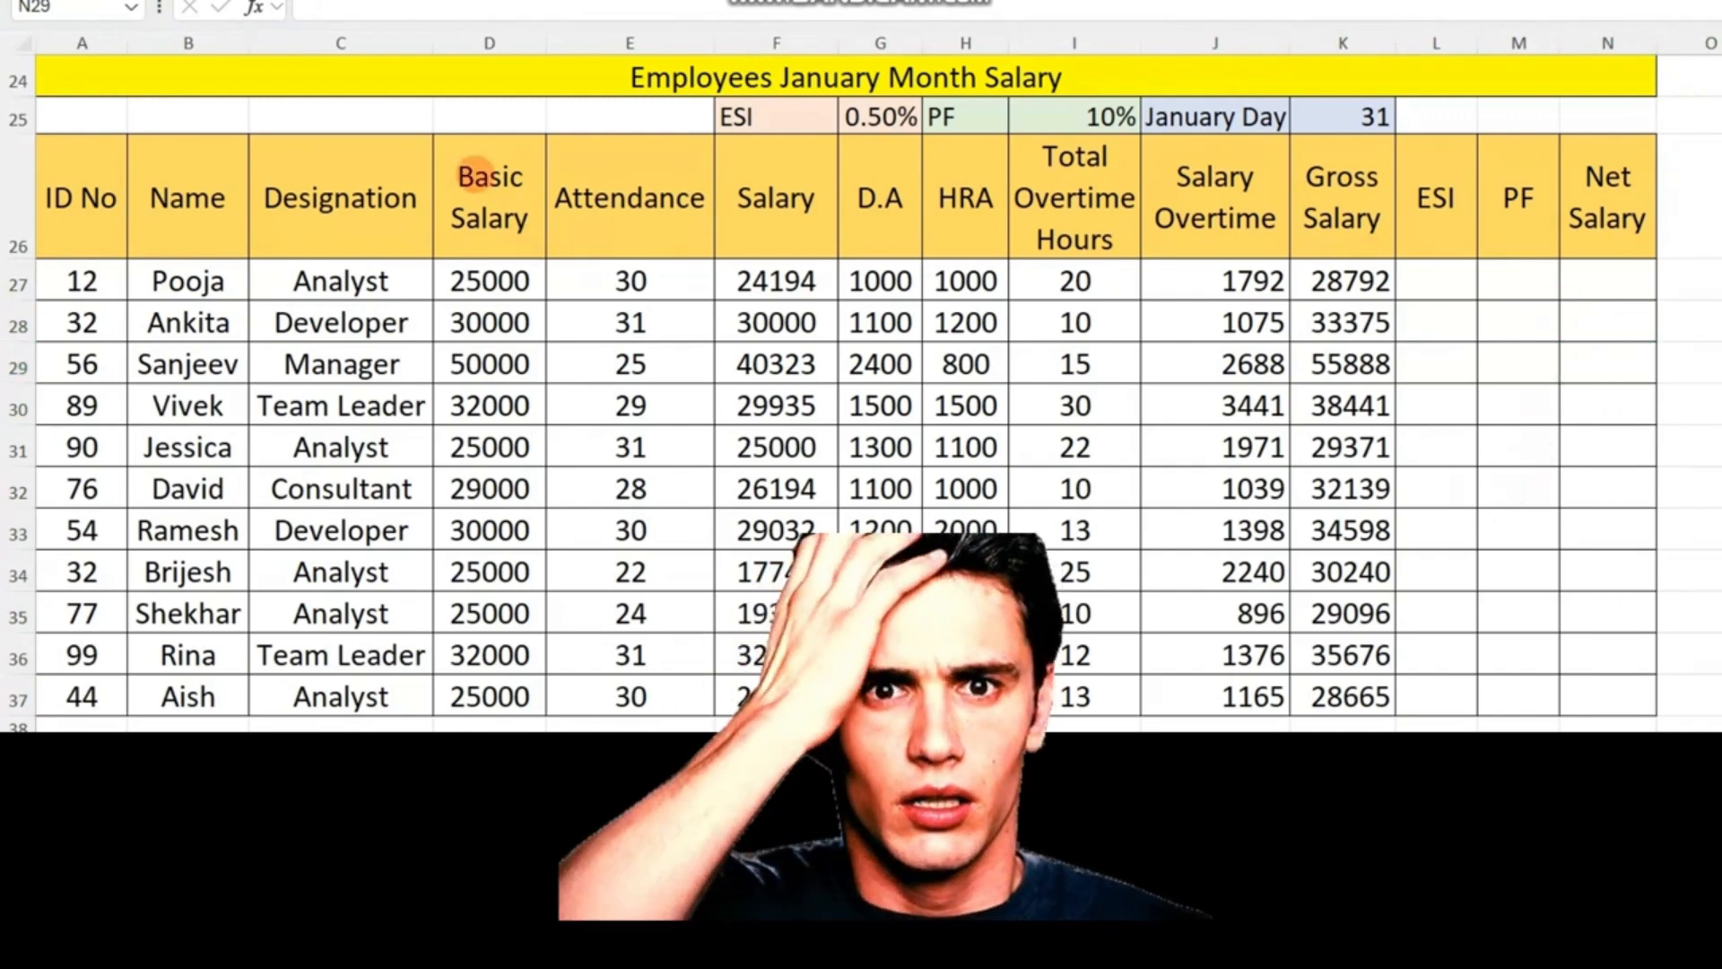
drag(428, 144, 546, 282)
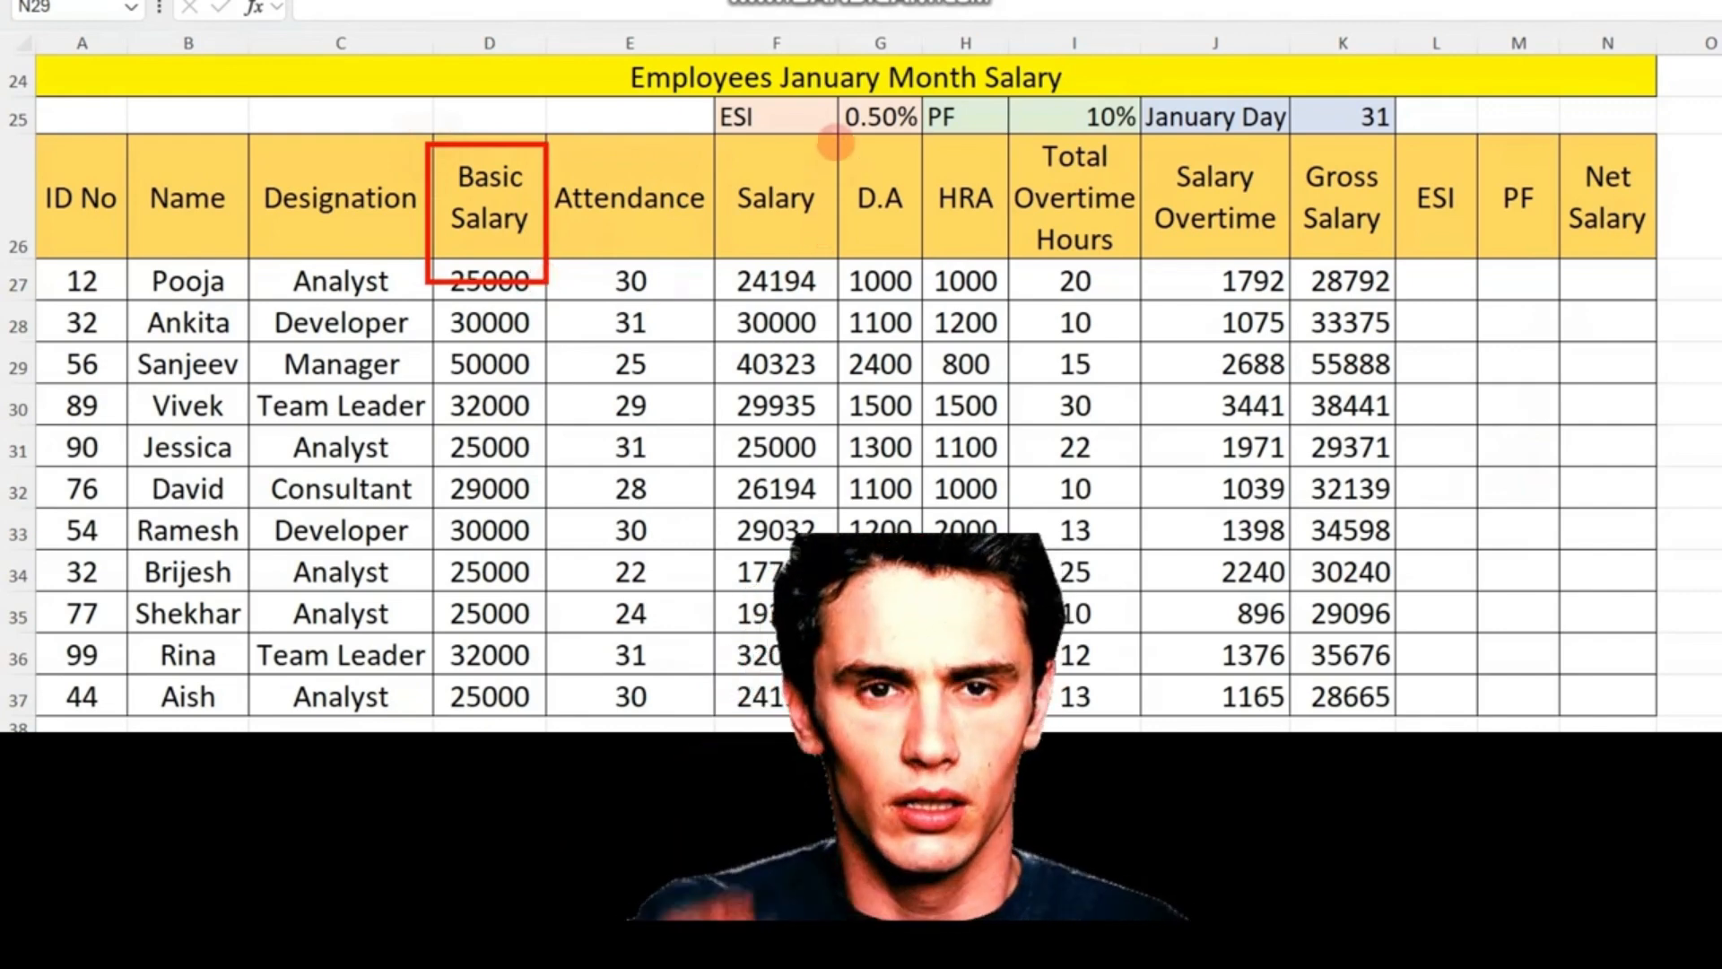
drag(836, 140, 941, 264)
drag(944, 135, 1041, 270)
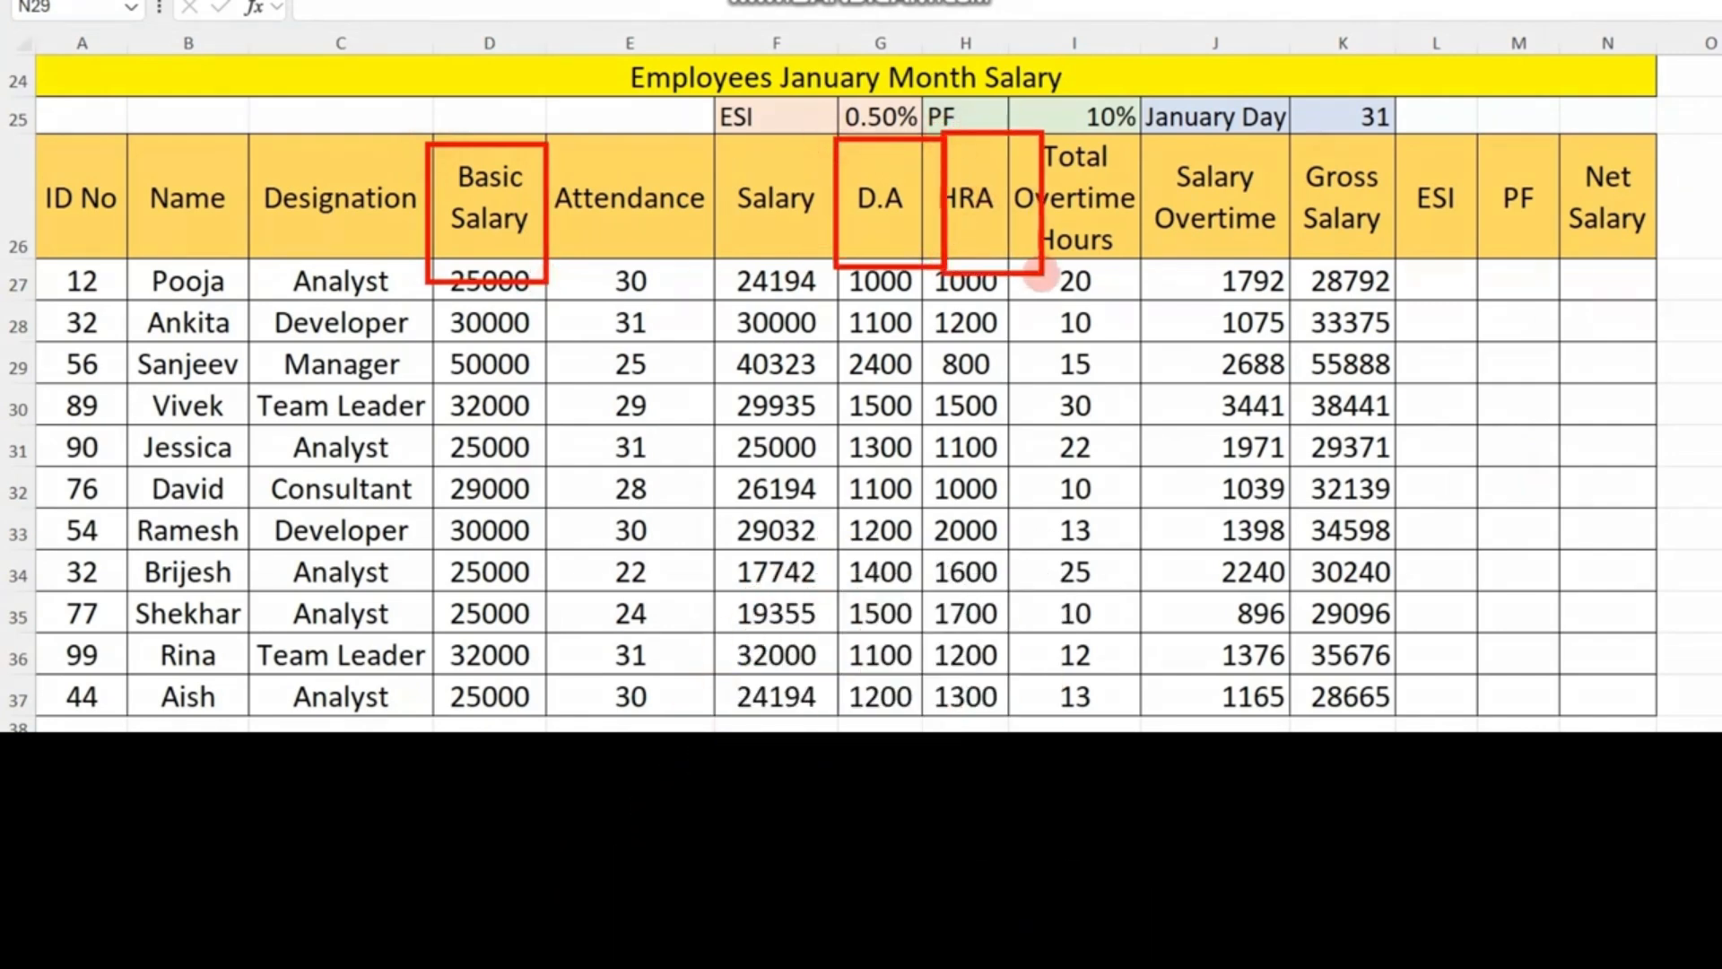
drag(1144, 141, 1301, 271)
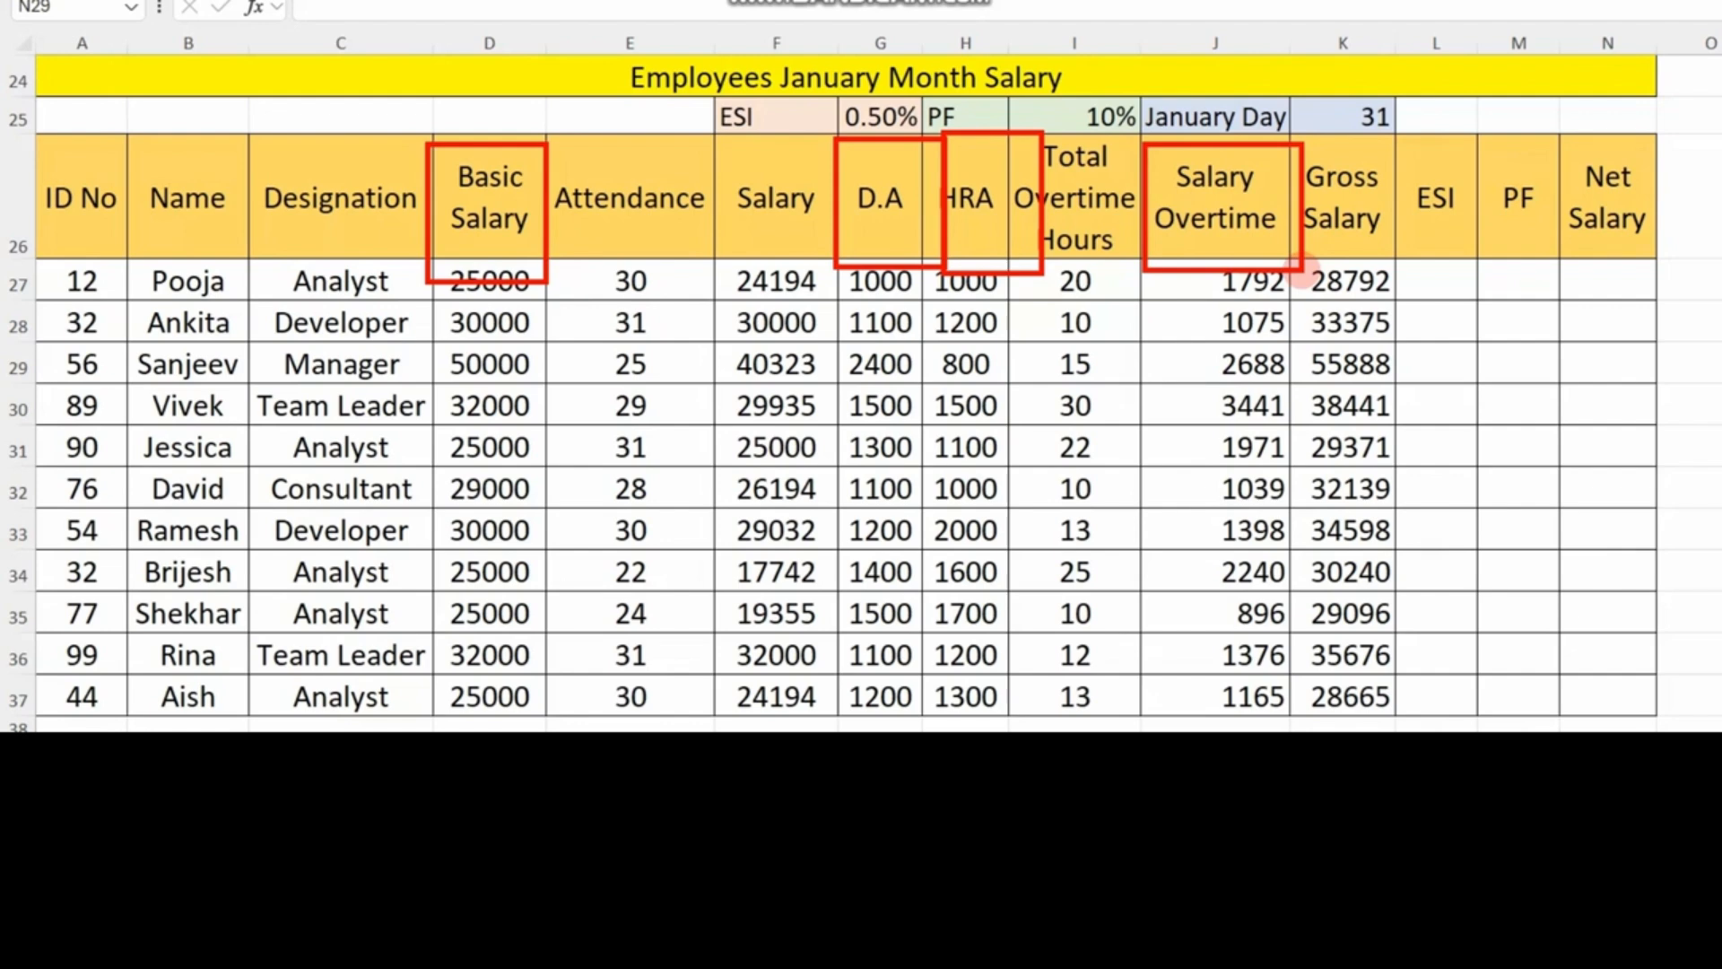
drag(1292, 138, 1401, 269)
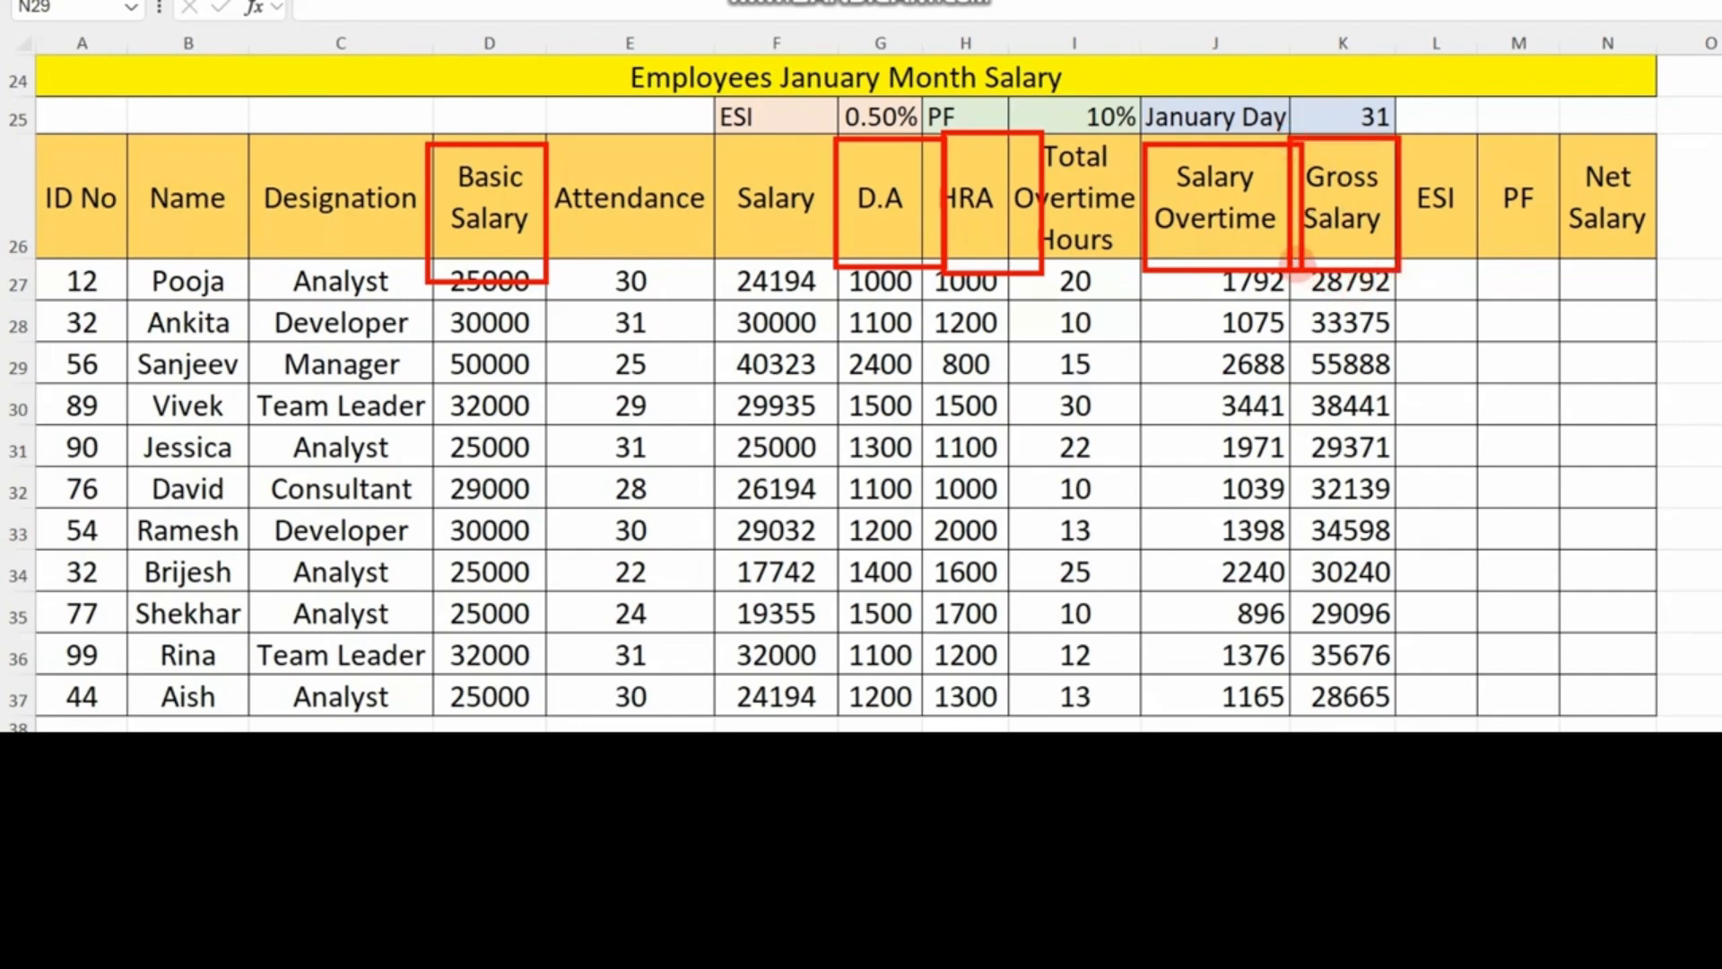
mouse_move(1302, 259)
mouse_down()
mouse_move(1376, 574)
mouse_move(1419, 646)
mouse_up()
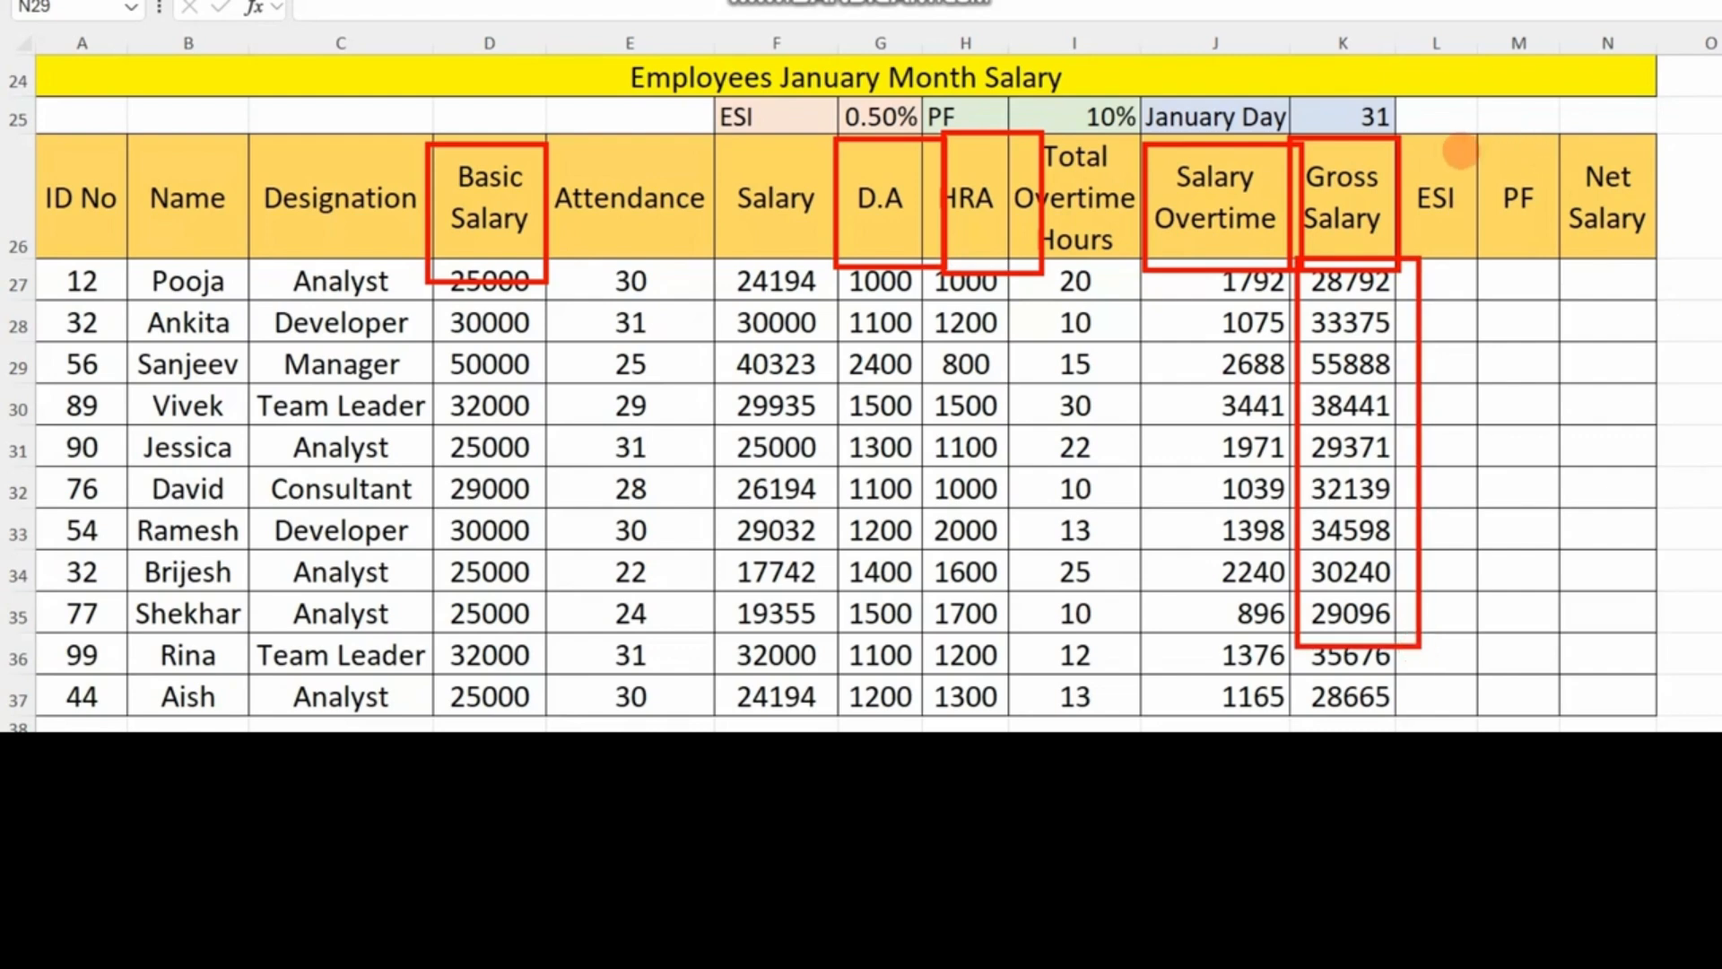
drag(1400, 135, 1479, 260)
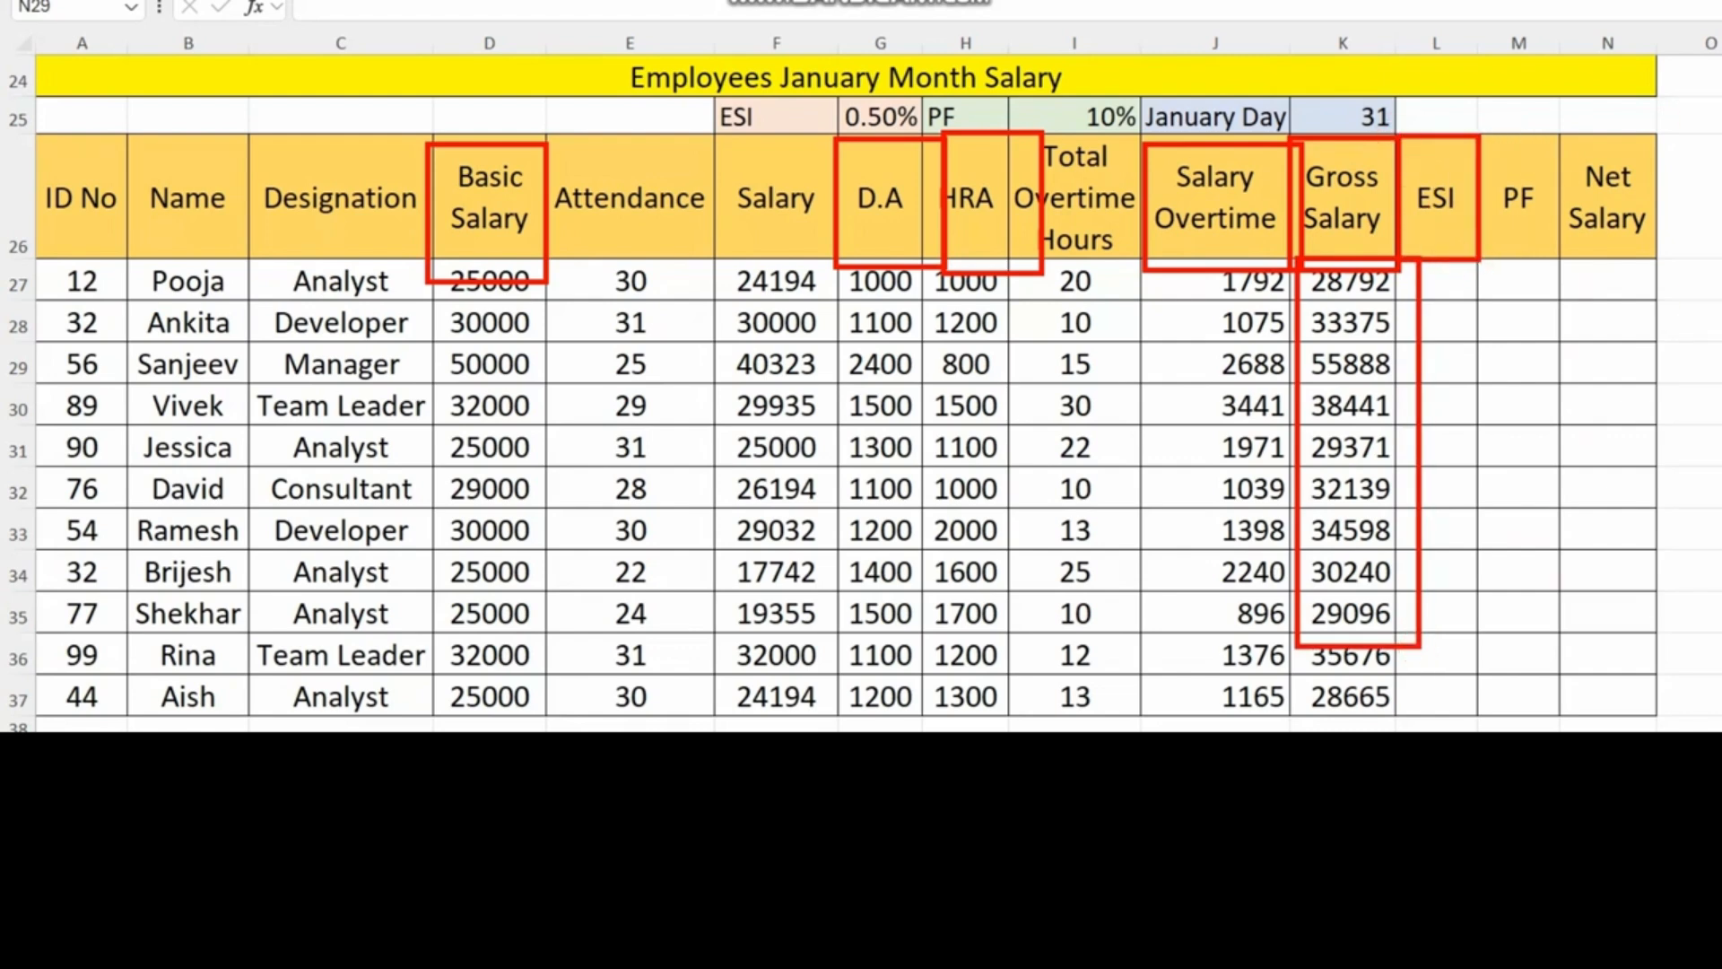
key(Escape)
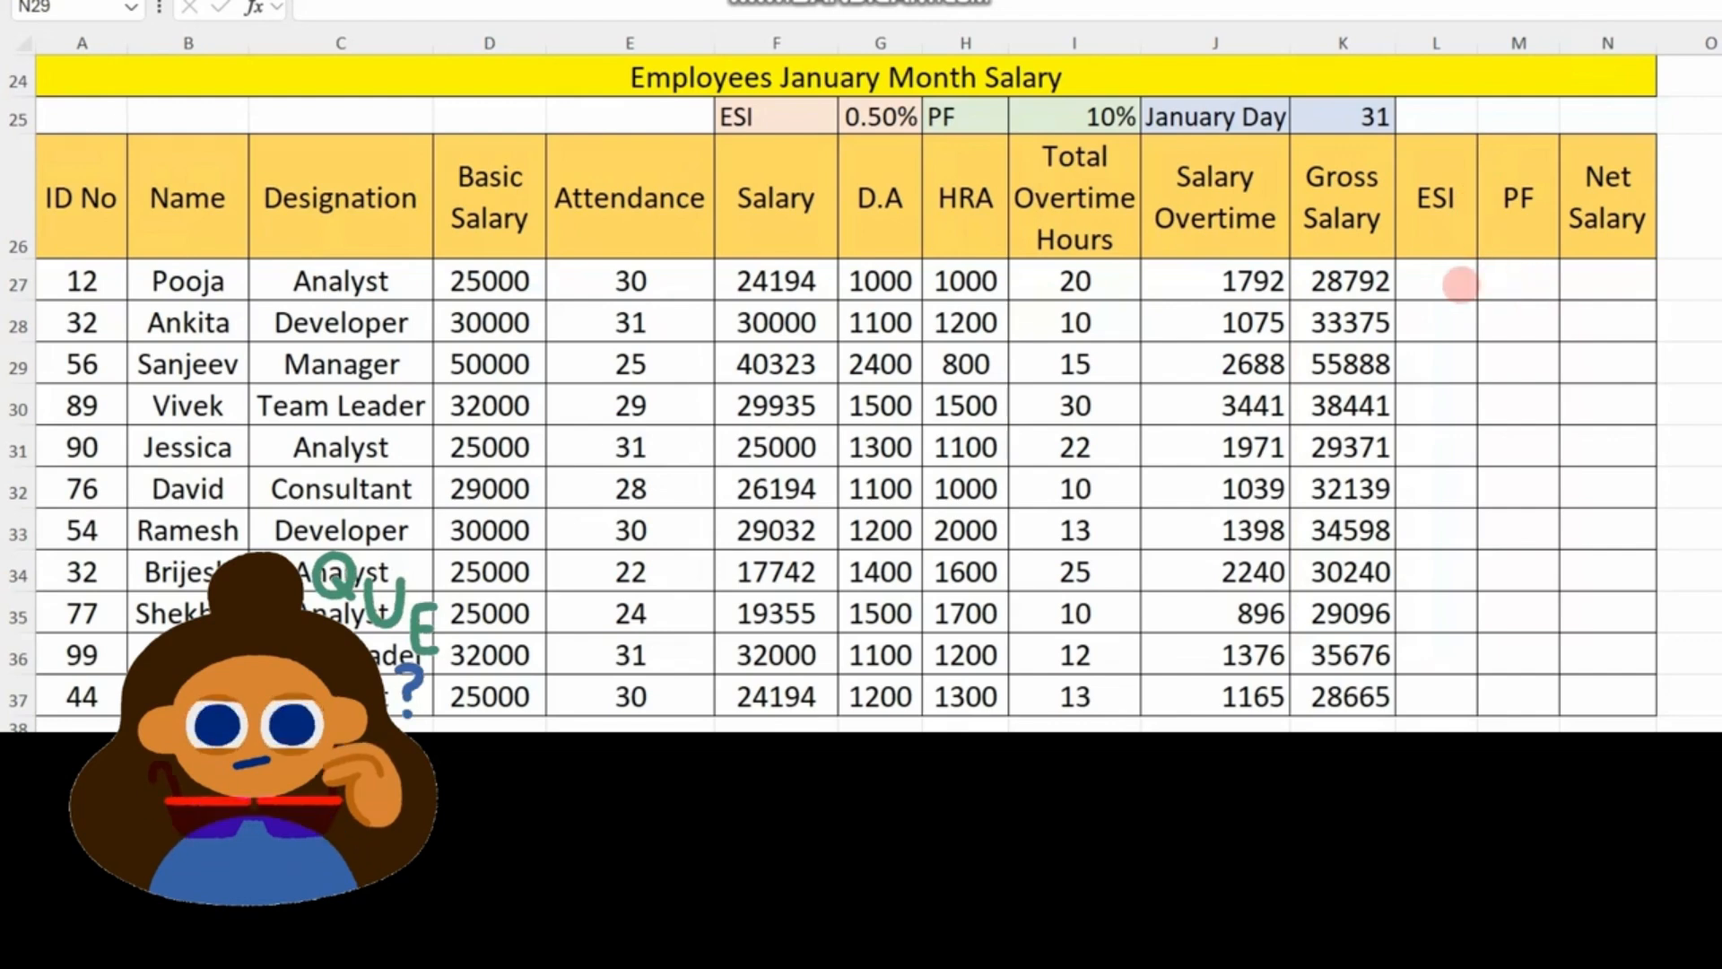
- Calculate the first employee's ESI in L27 with the formula =F27*G25
click(1438, 279)
text(=)
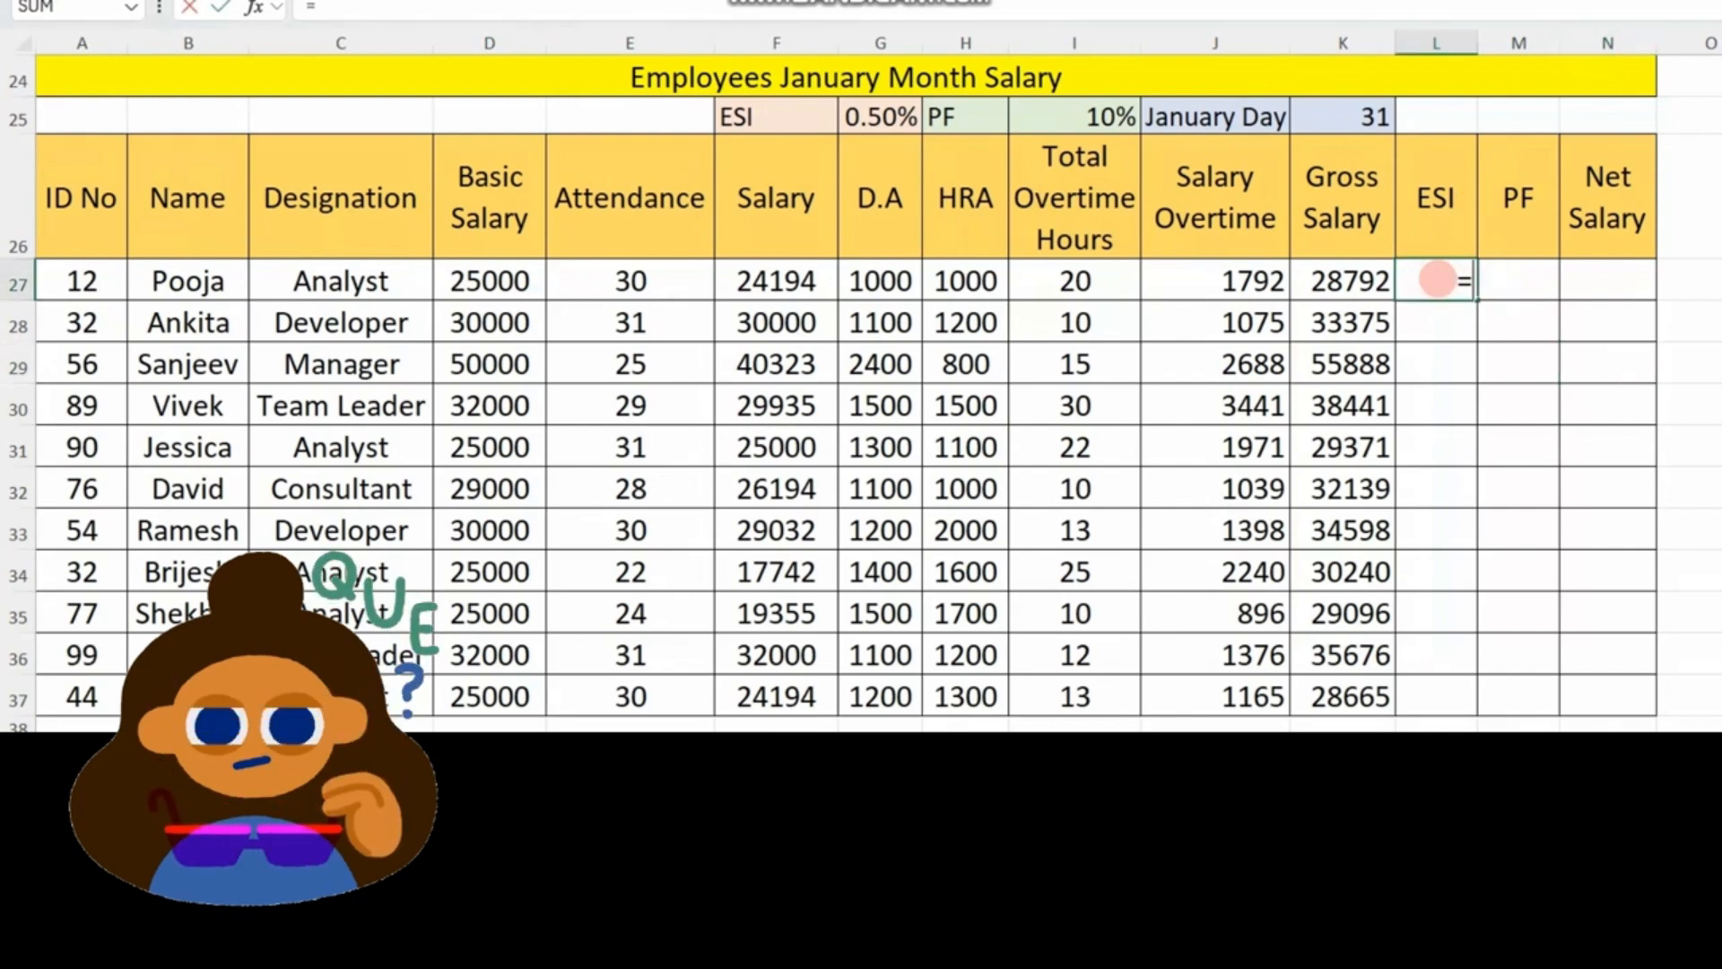
click(758, 276)
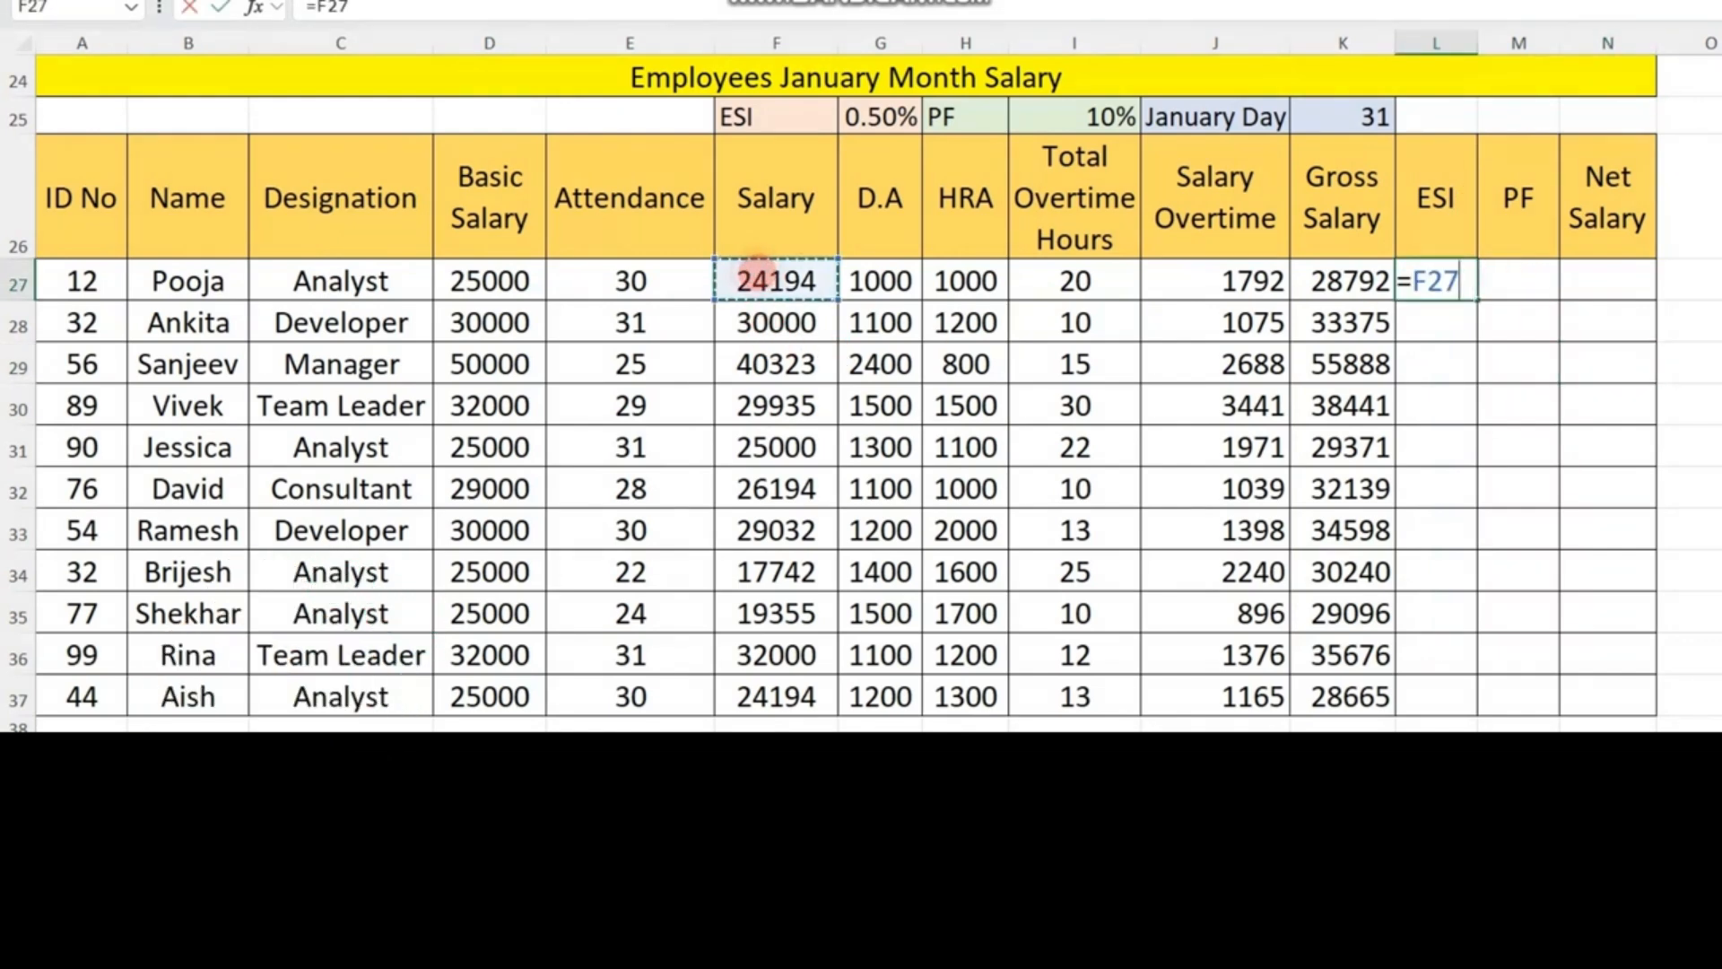
text(*)
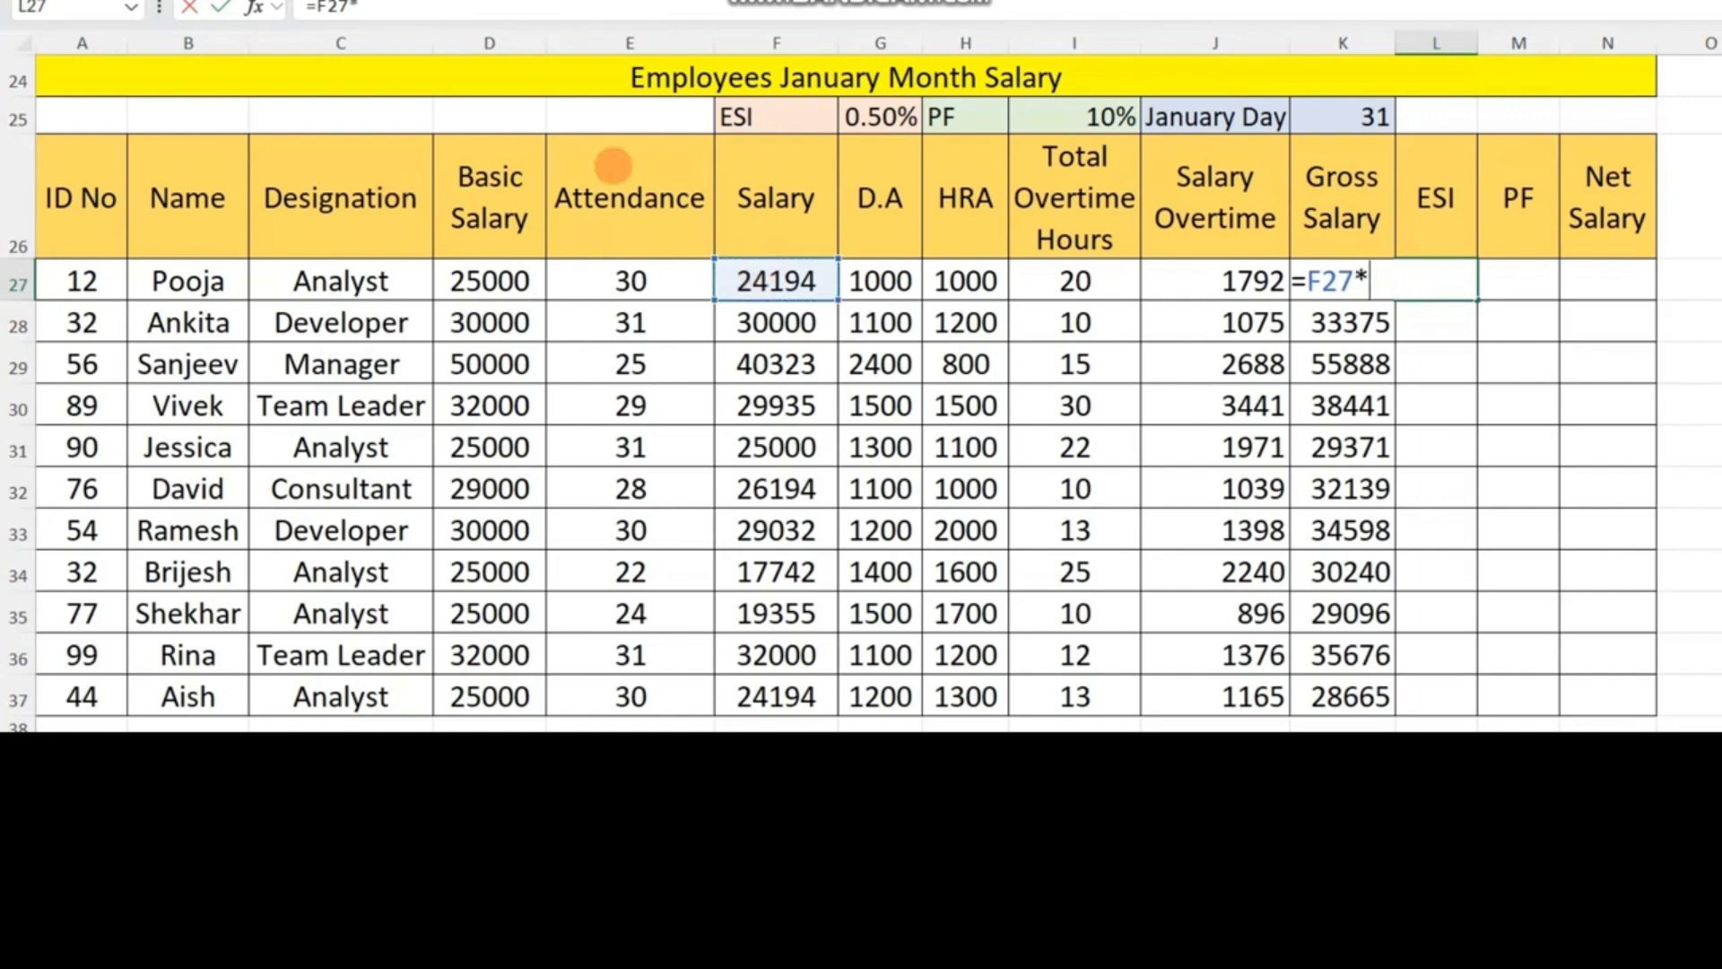
click(879, 112)
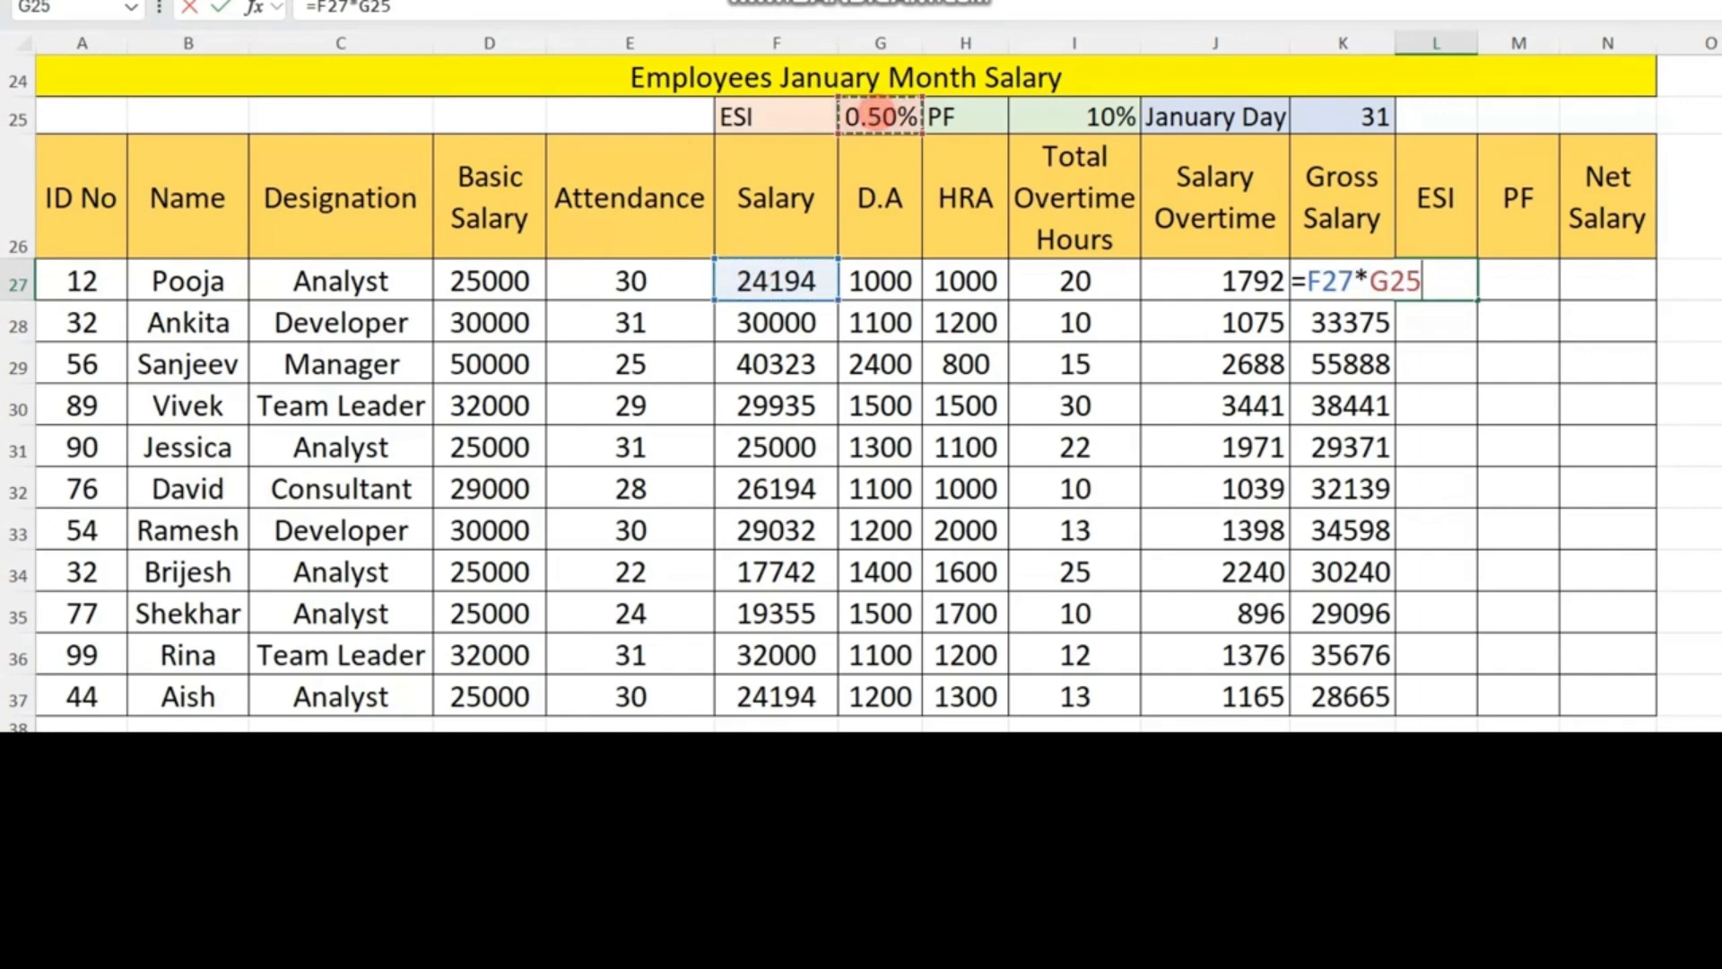
key(Return)
- Try to fill the ESI formula with its relative rate reference from L27 down to L37
drag(1406, 280, 1434, 691)
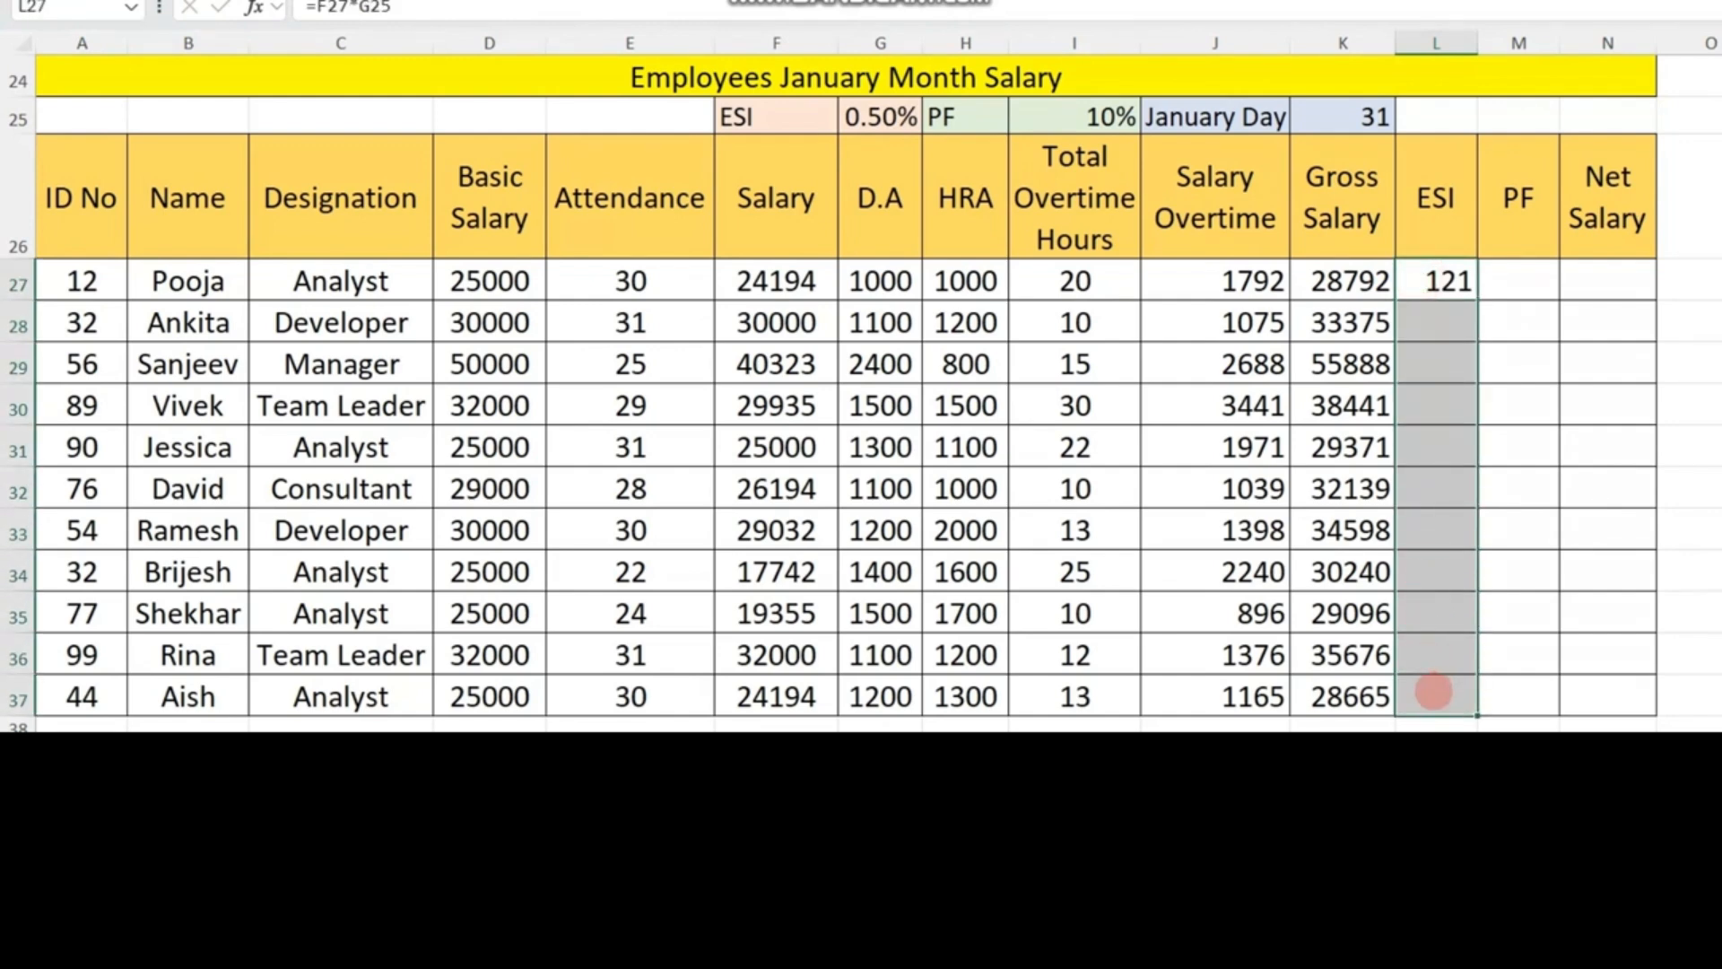
key(ctrl+d)
key(ctrl+q)
key(ctrl+z)
- Make the ESI rate reference absolute as $G$25 in the L27 formula
double_click(1427, 279)
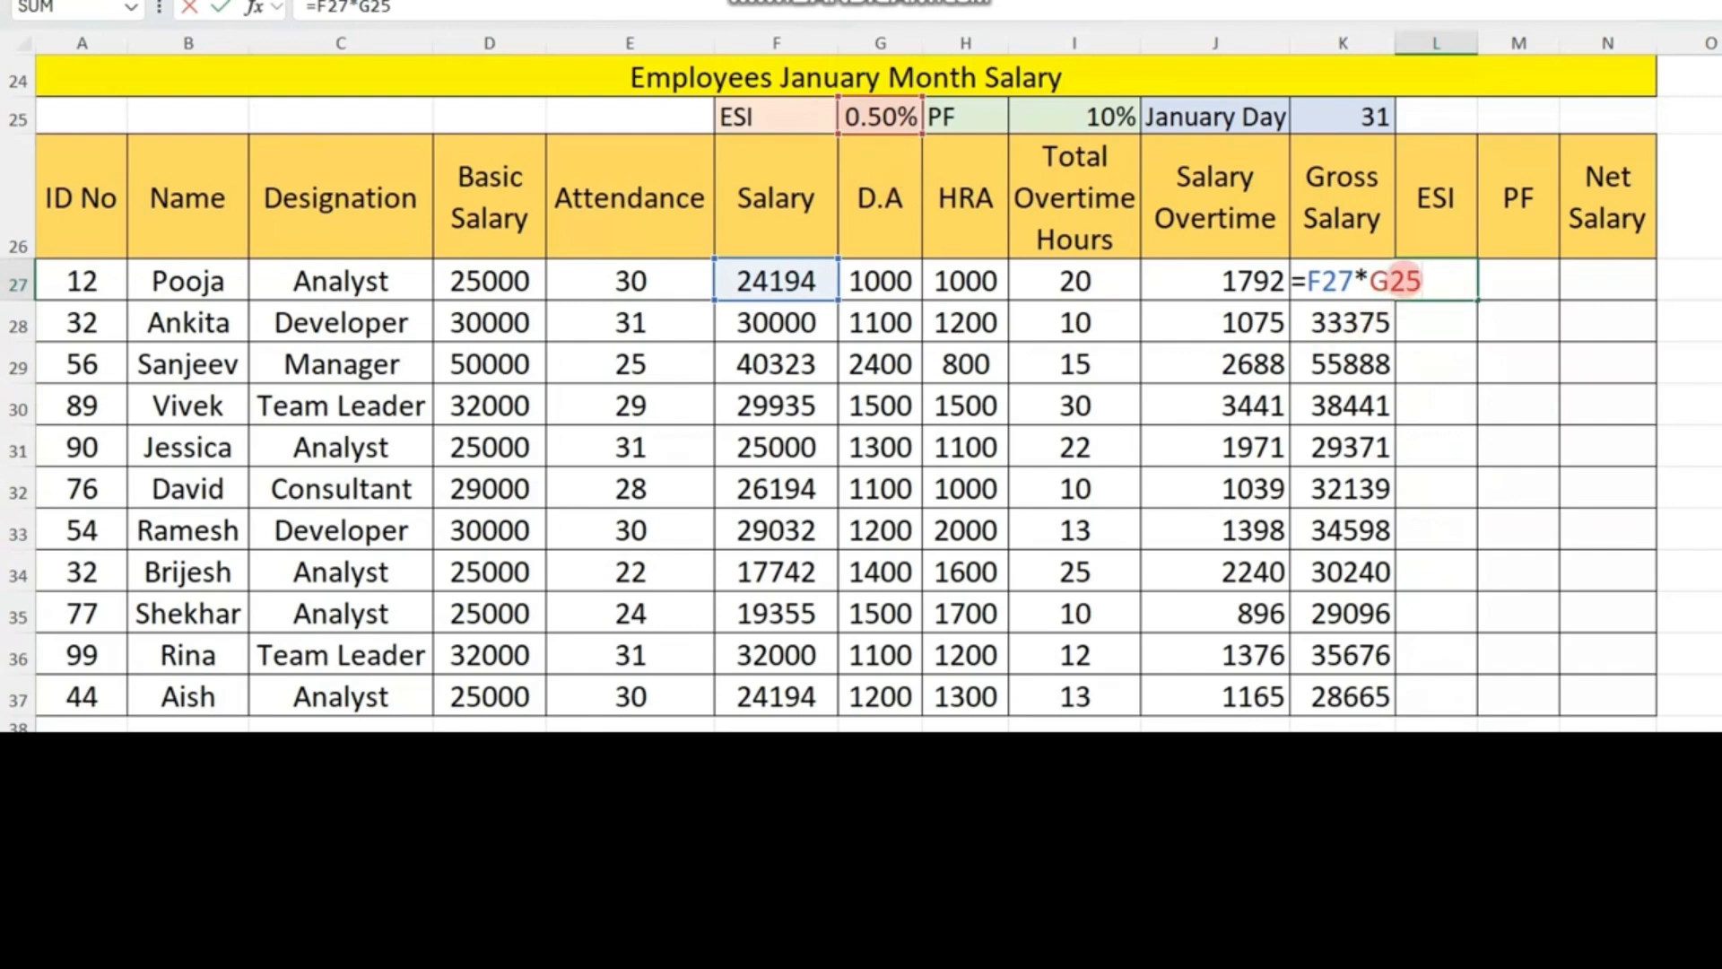
key(F4)
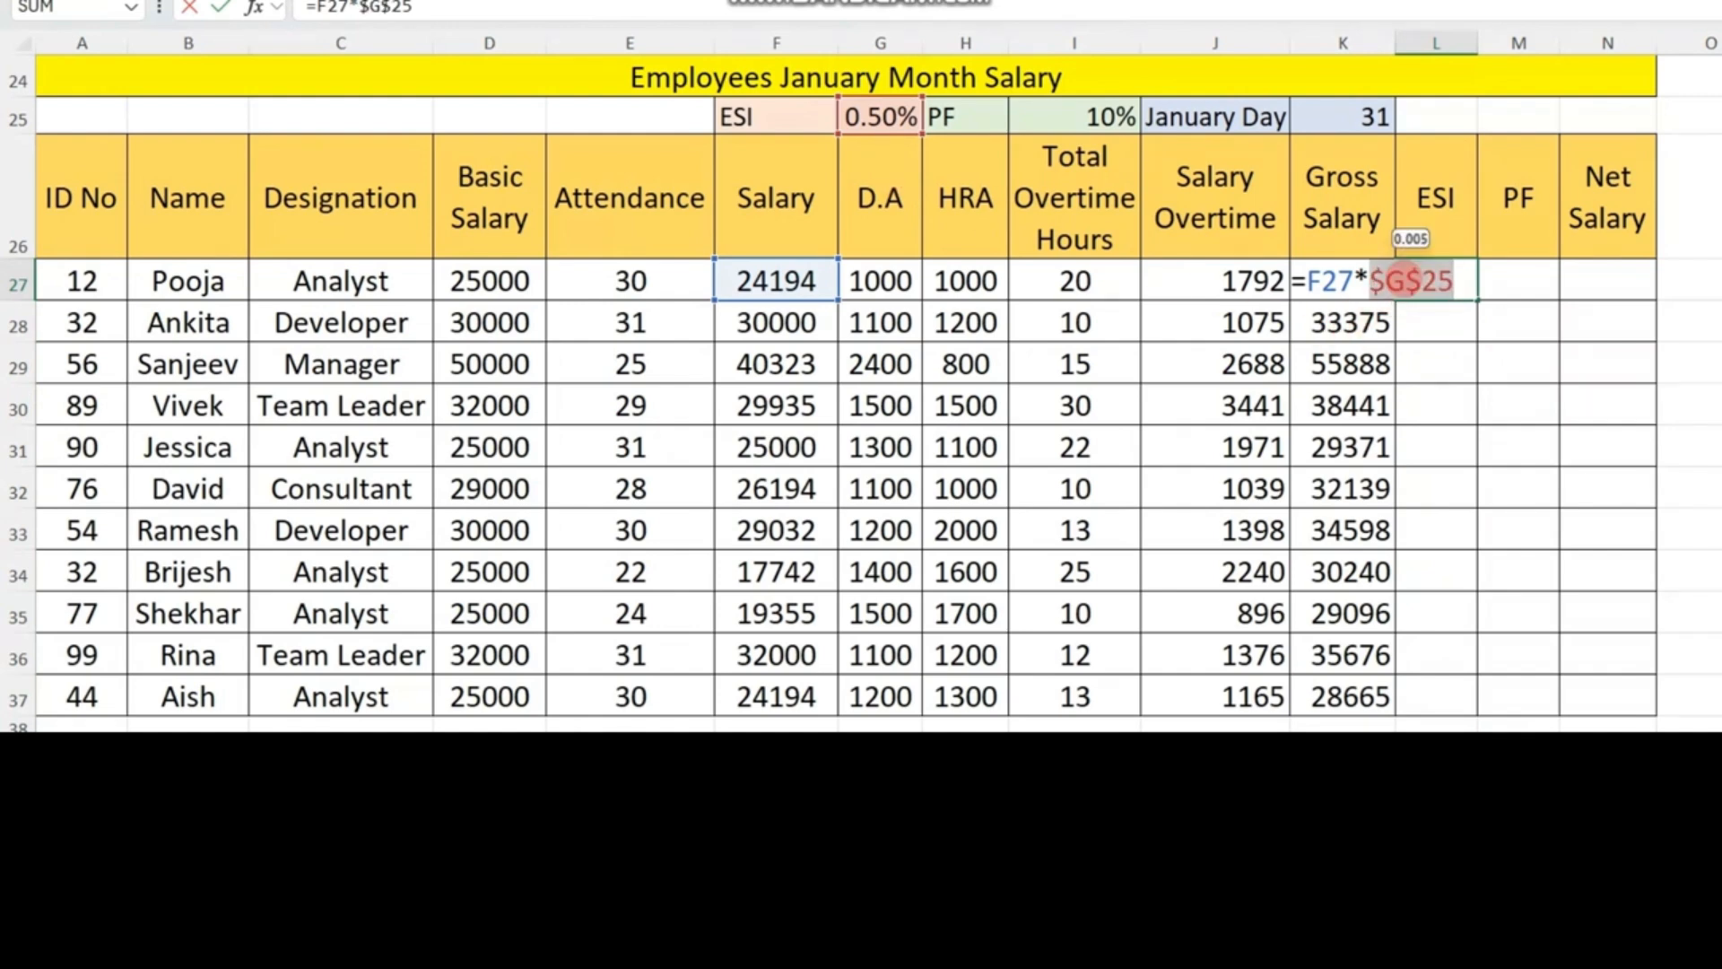
key(Return)
- Fill the ESI formula from L27 down to L37 and display the values without decimals
drag(1449, 281, 1455, 682)
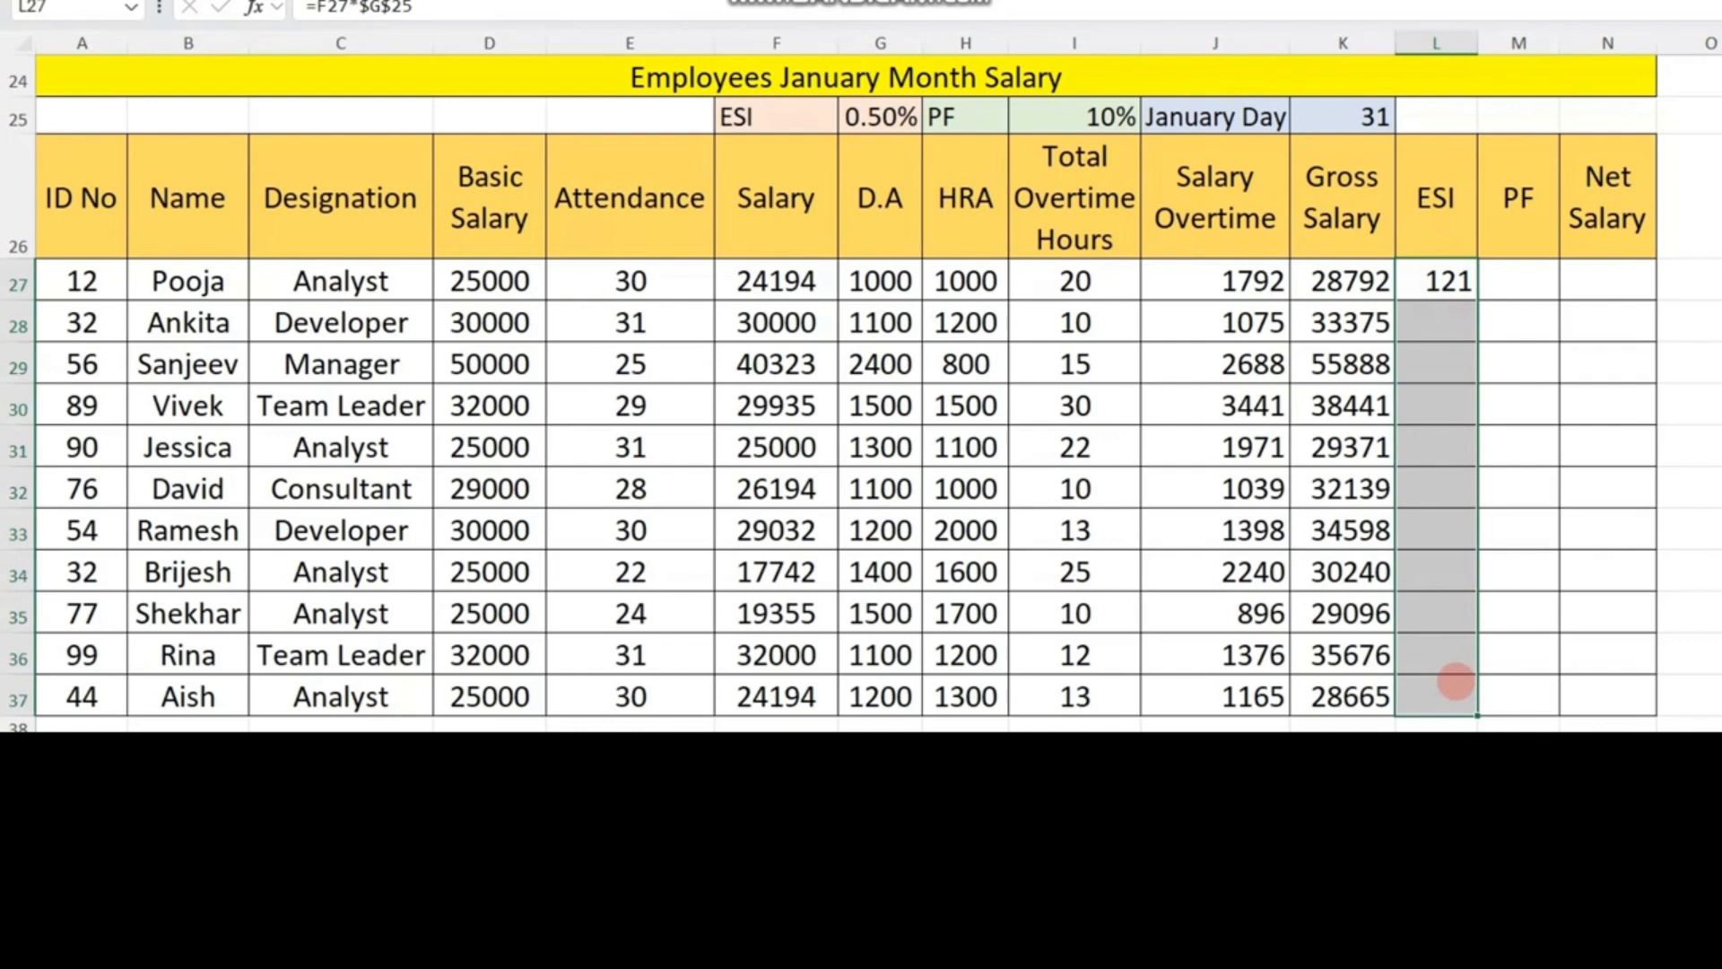
key(ctrl+d)
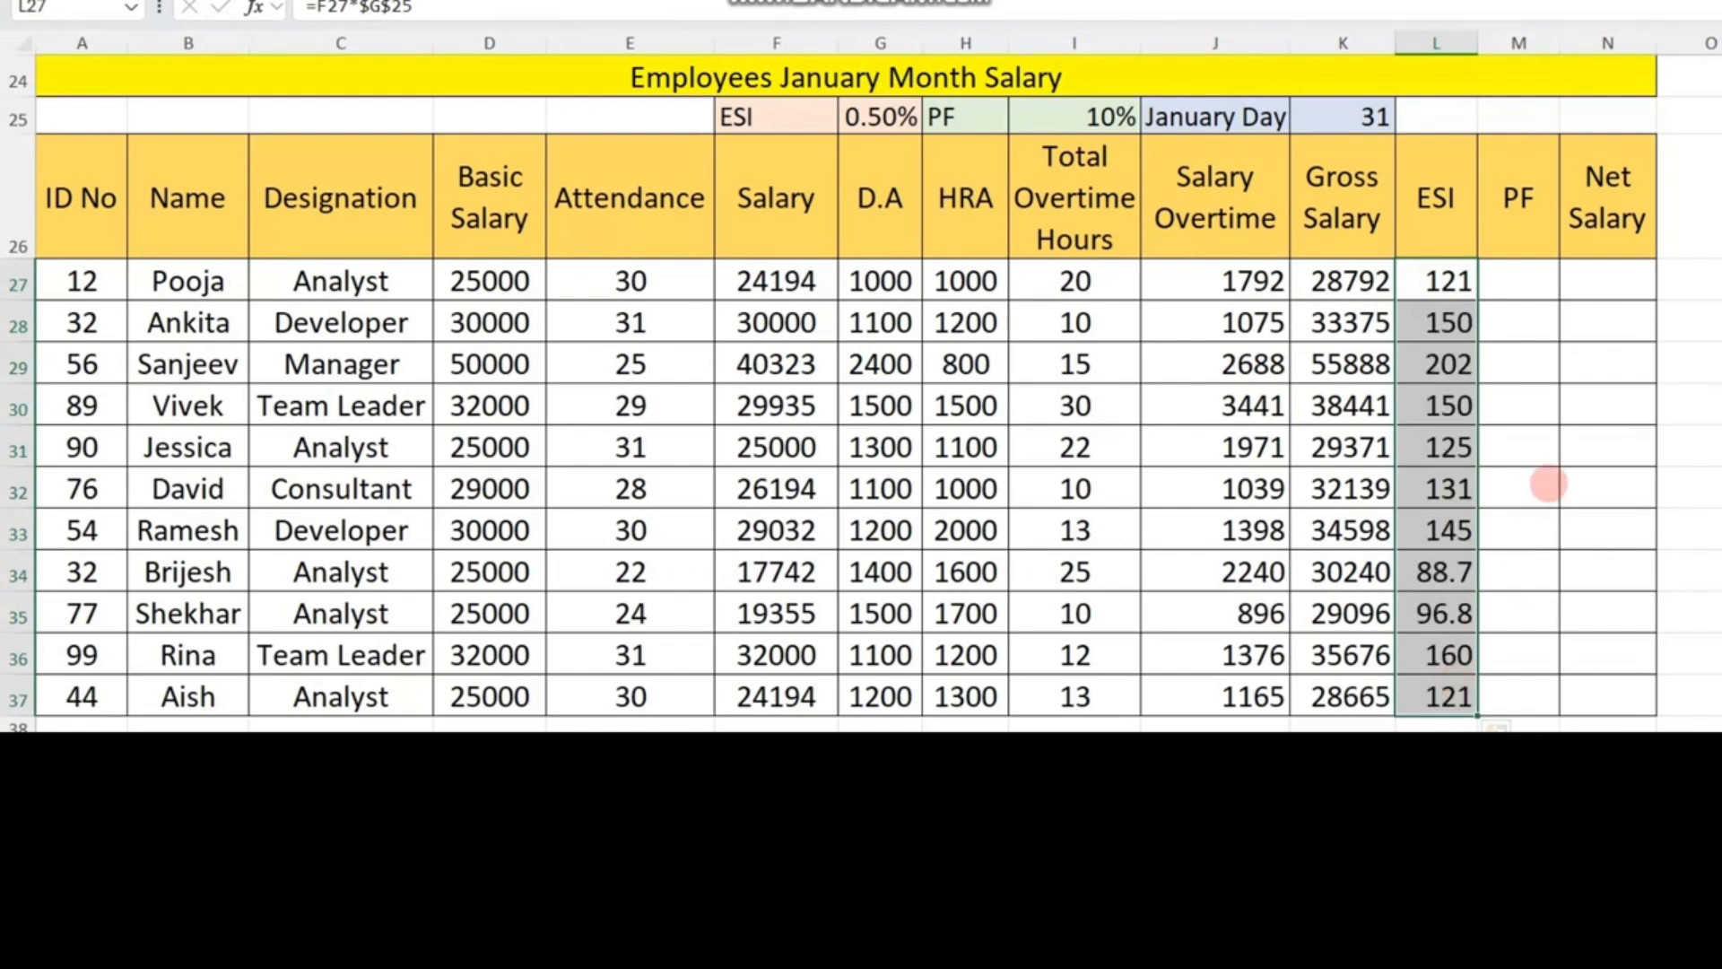
click(781, 2)
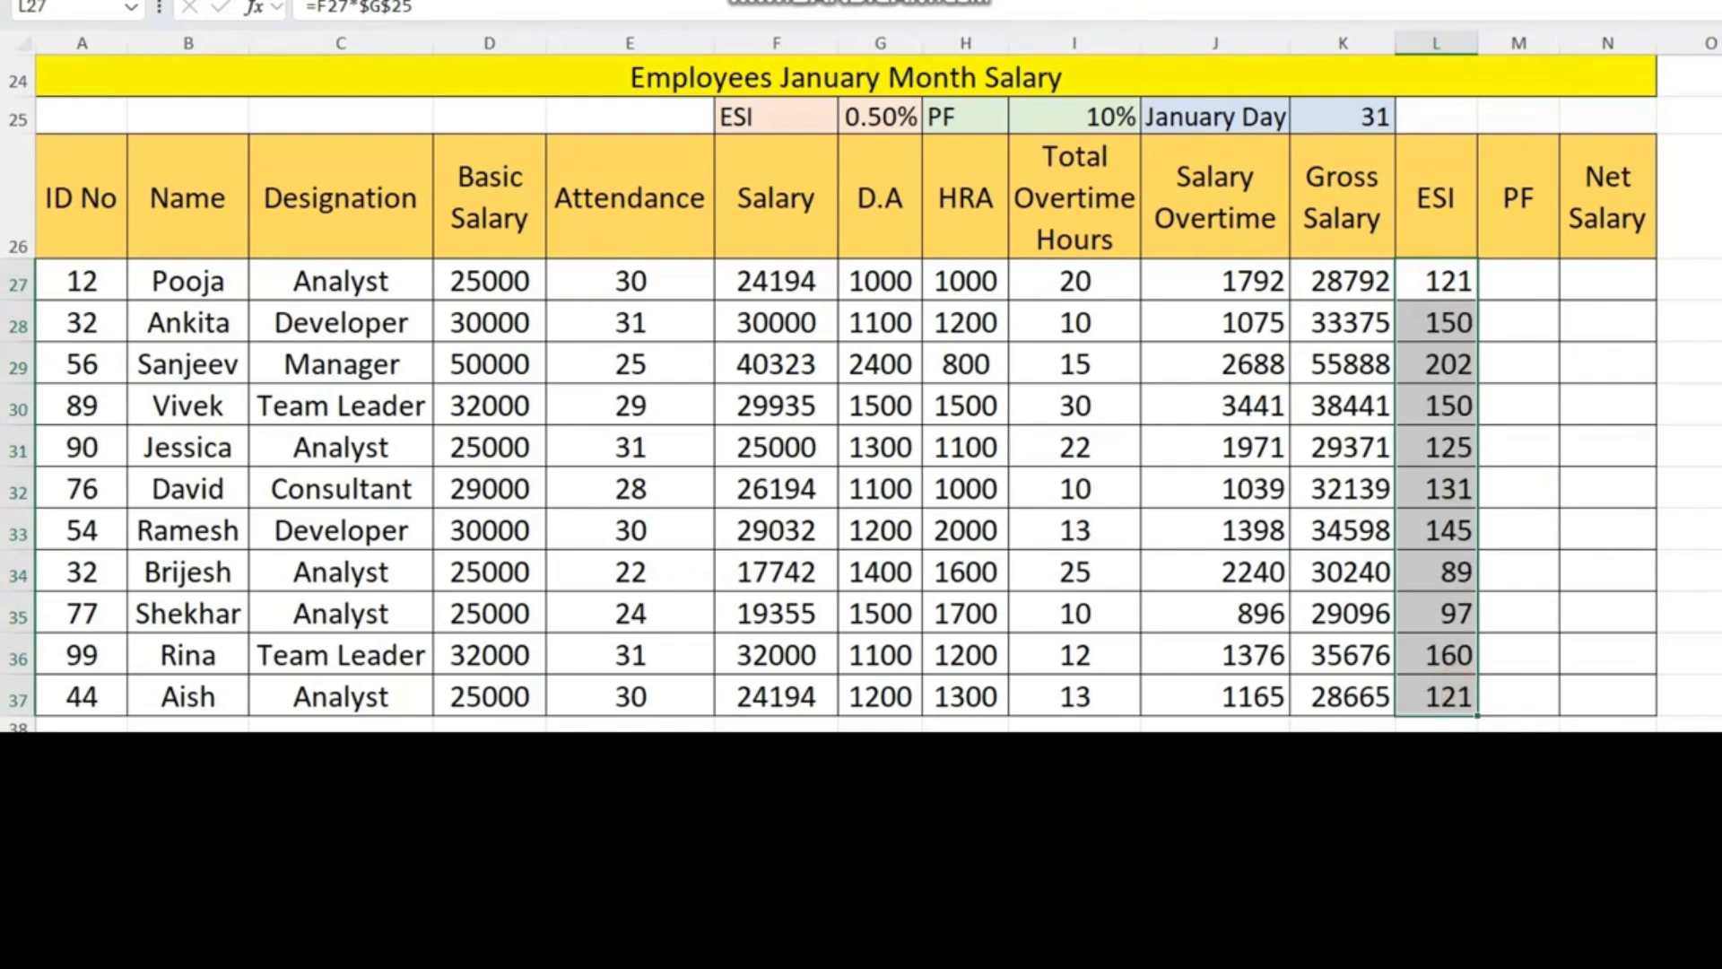
click(1518, 281)
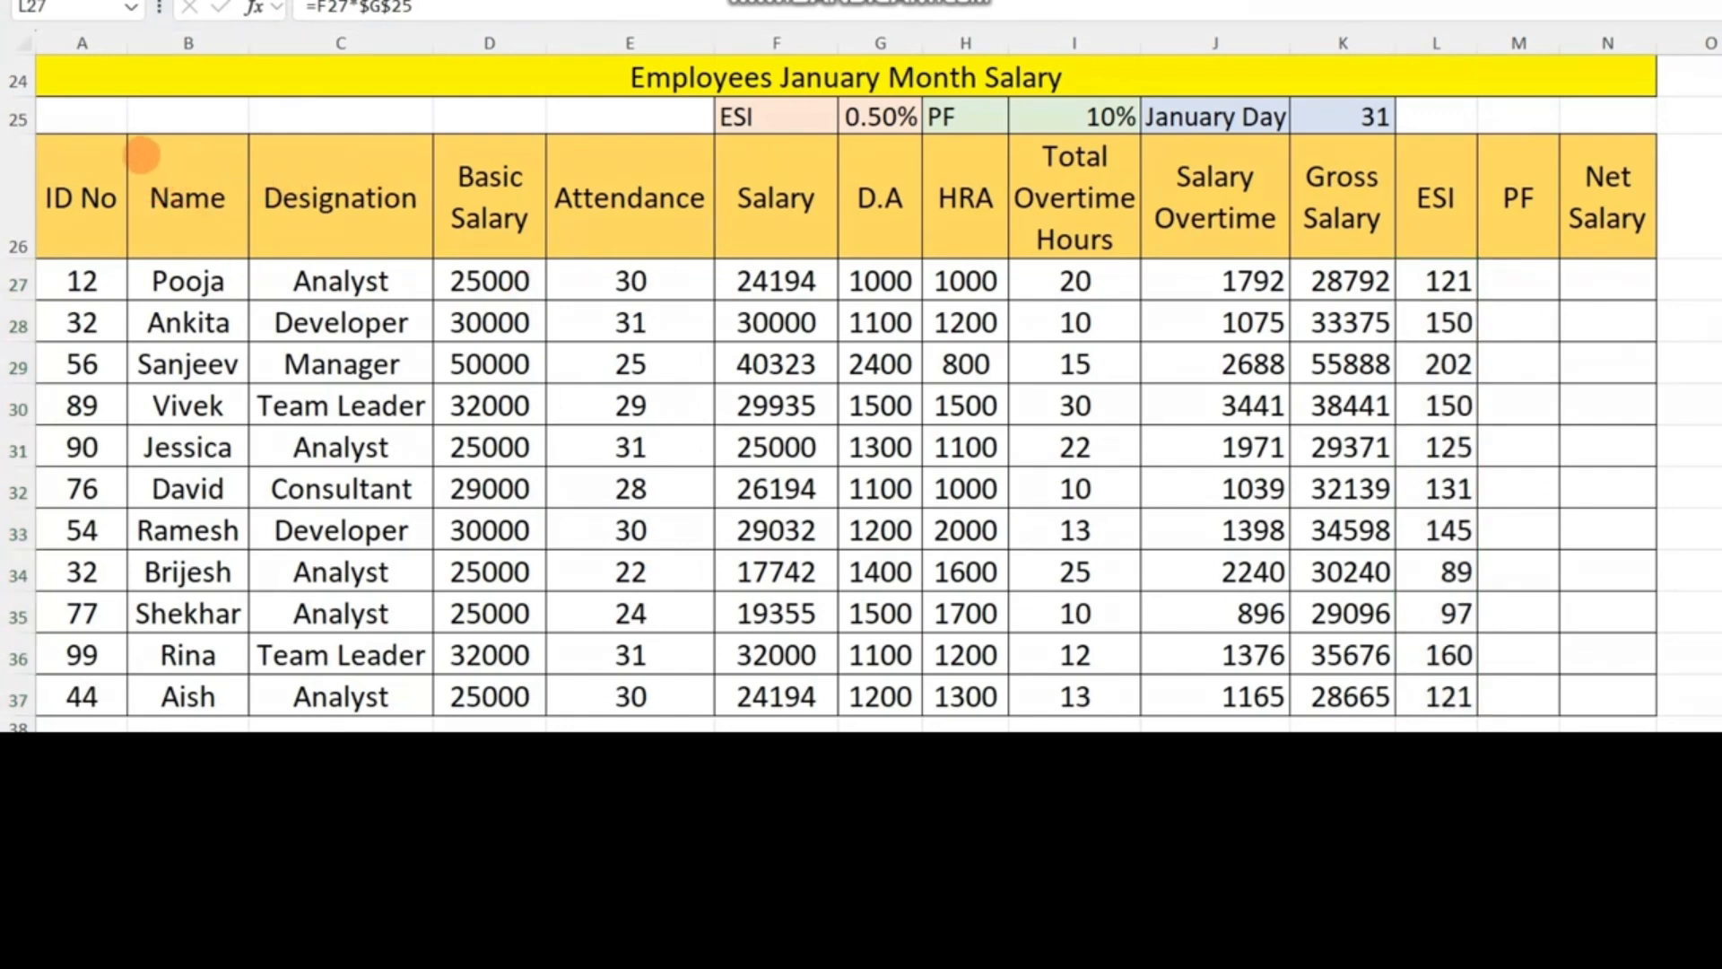
drag(127, 146, 260, 617)
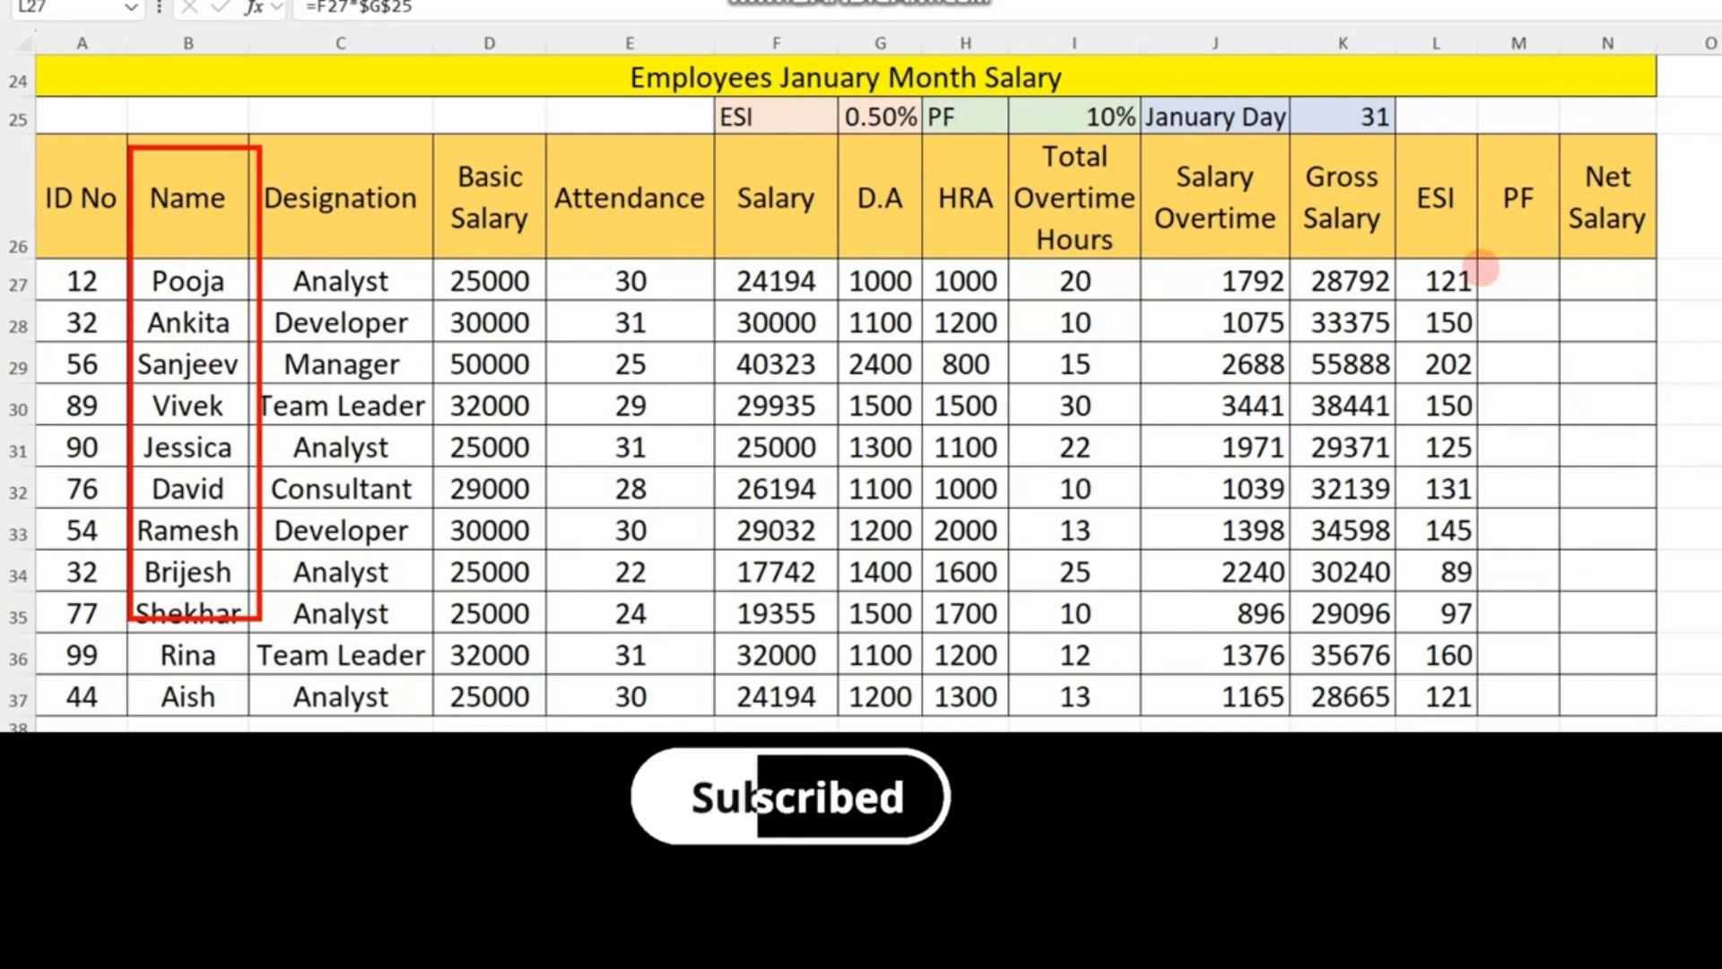
mouse_move(1398, 137)
mouse_down()
mouse_move(1493, 579)
mouse_move(1495, 702)
mouse_up()
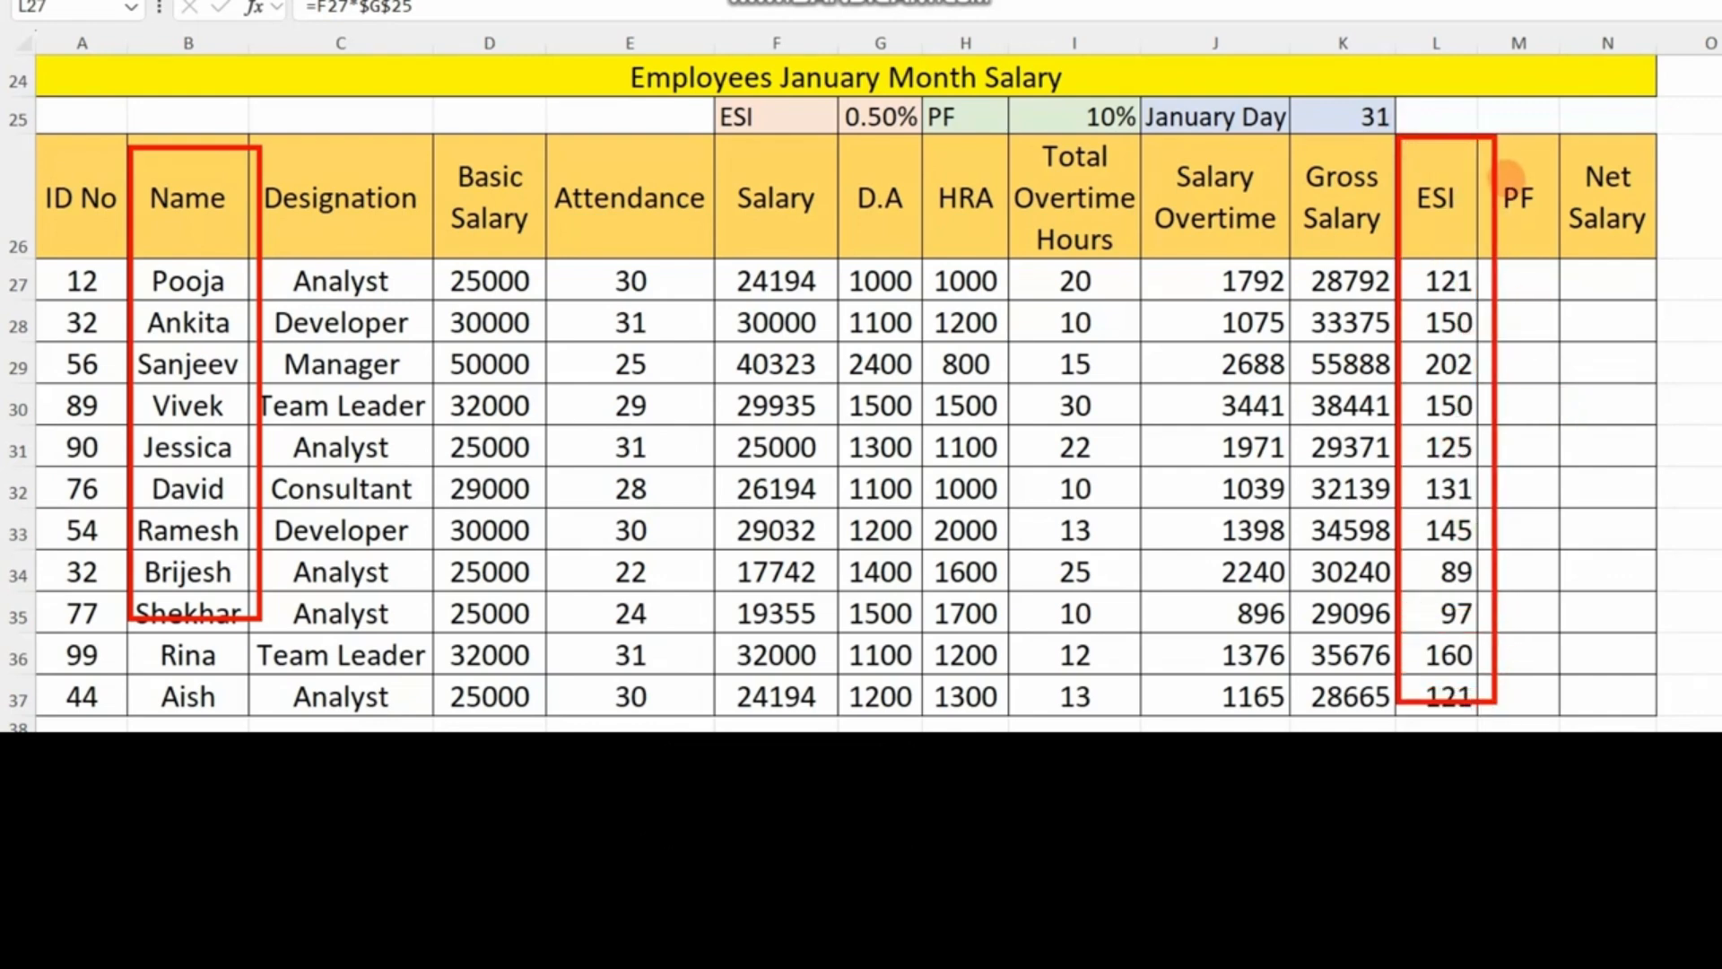
mouse_move(1489, 139)
mouse_down()
mouse_move(1525, 278)
mouse_move(1556, 317)
mouse_up()
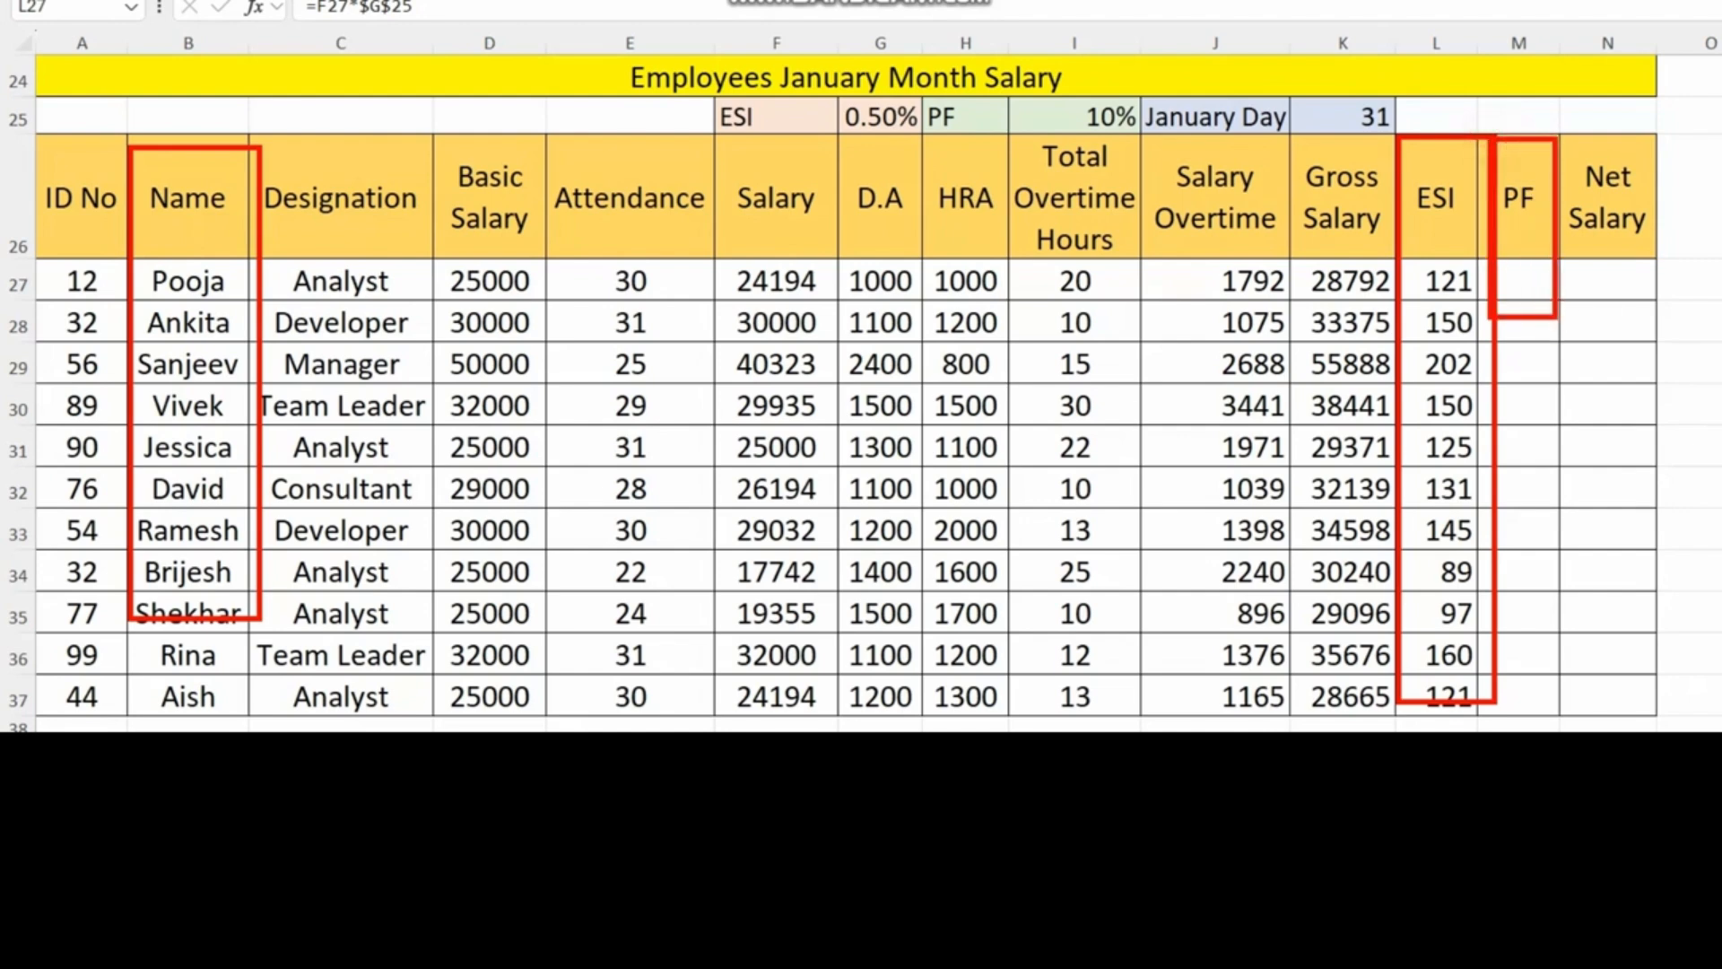
key(Escape)
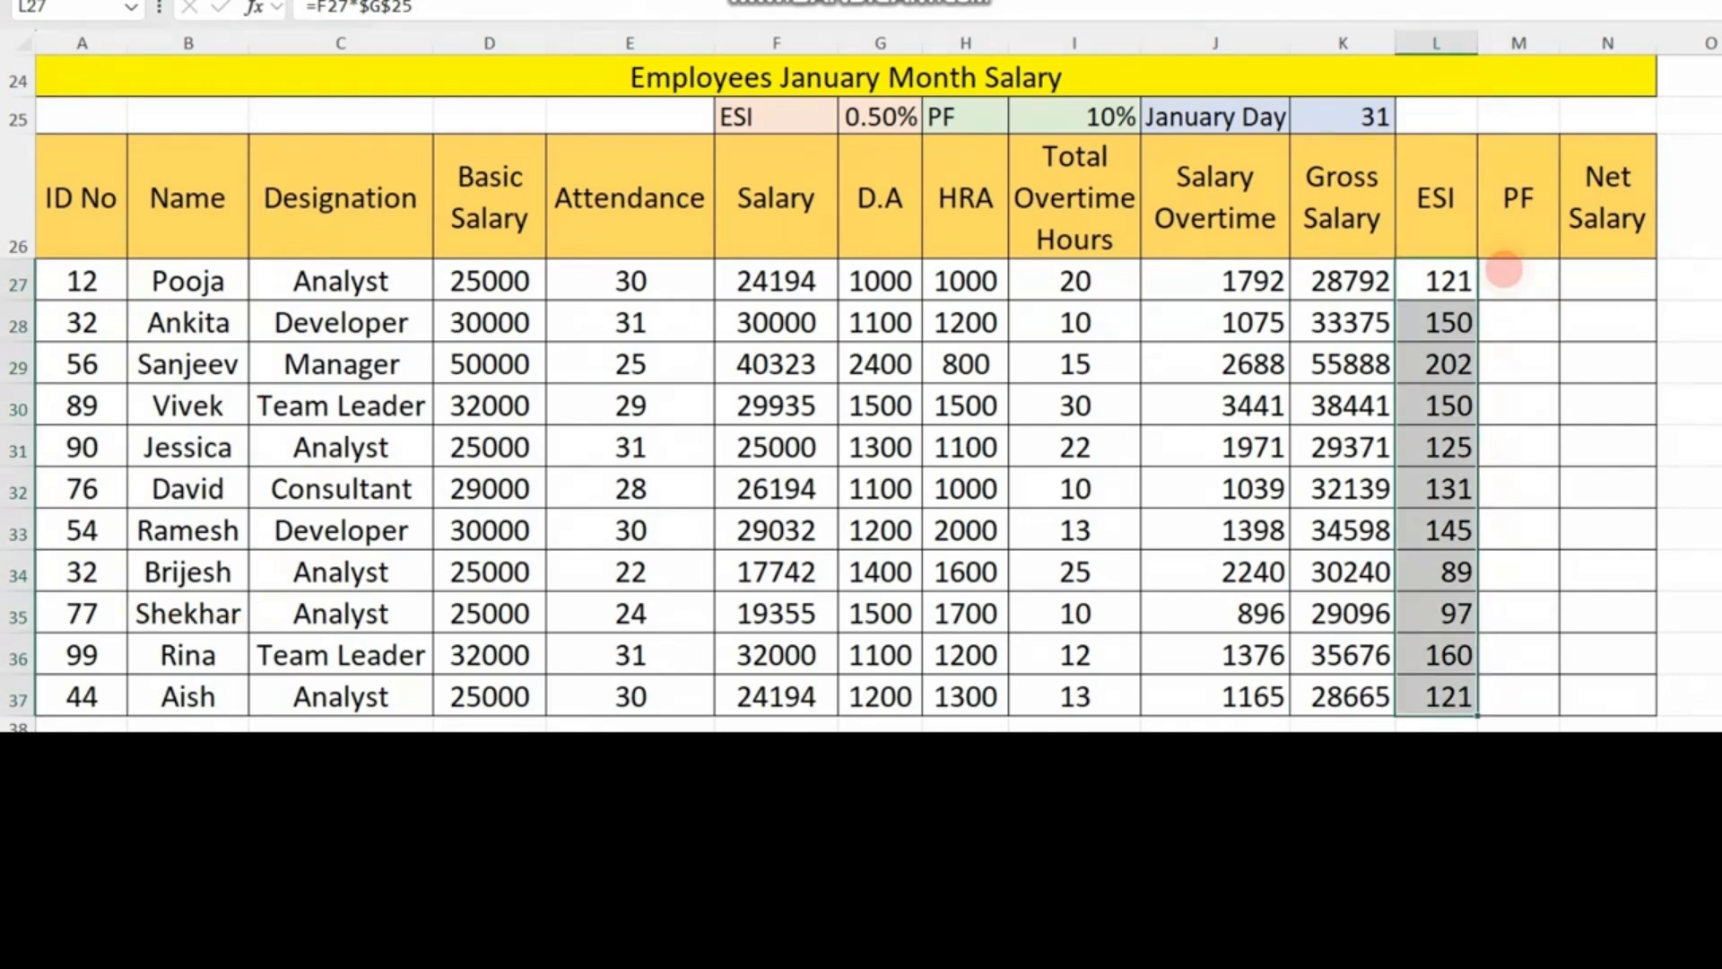
- Calculate the PF in M27 with the formula =F27*$I$25 and fill it down to M37
click(1504, 269)
text(=)
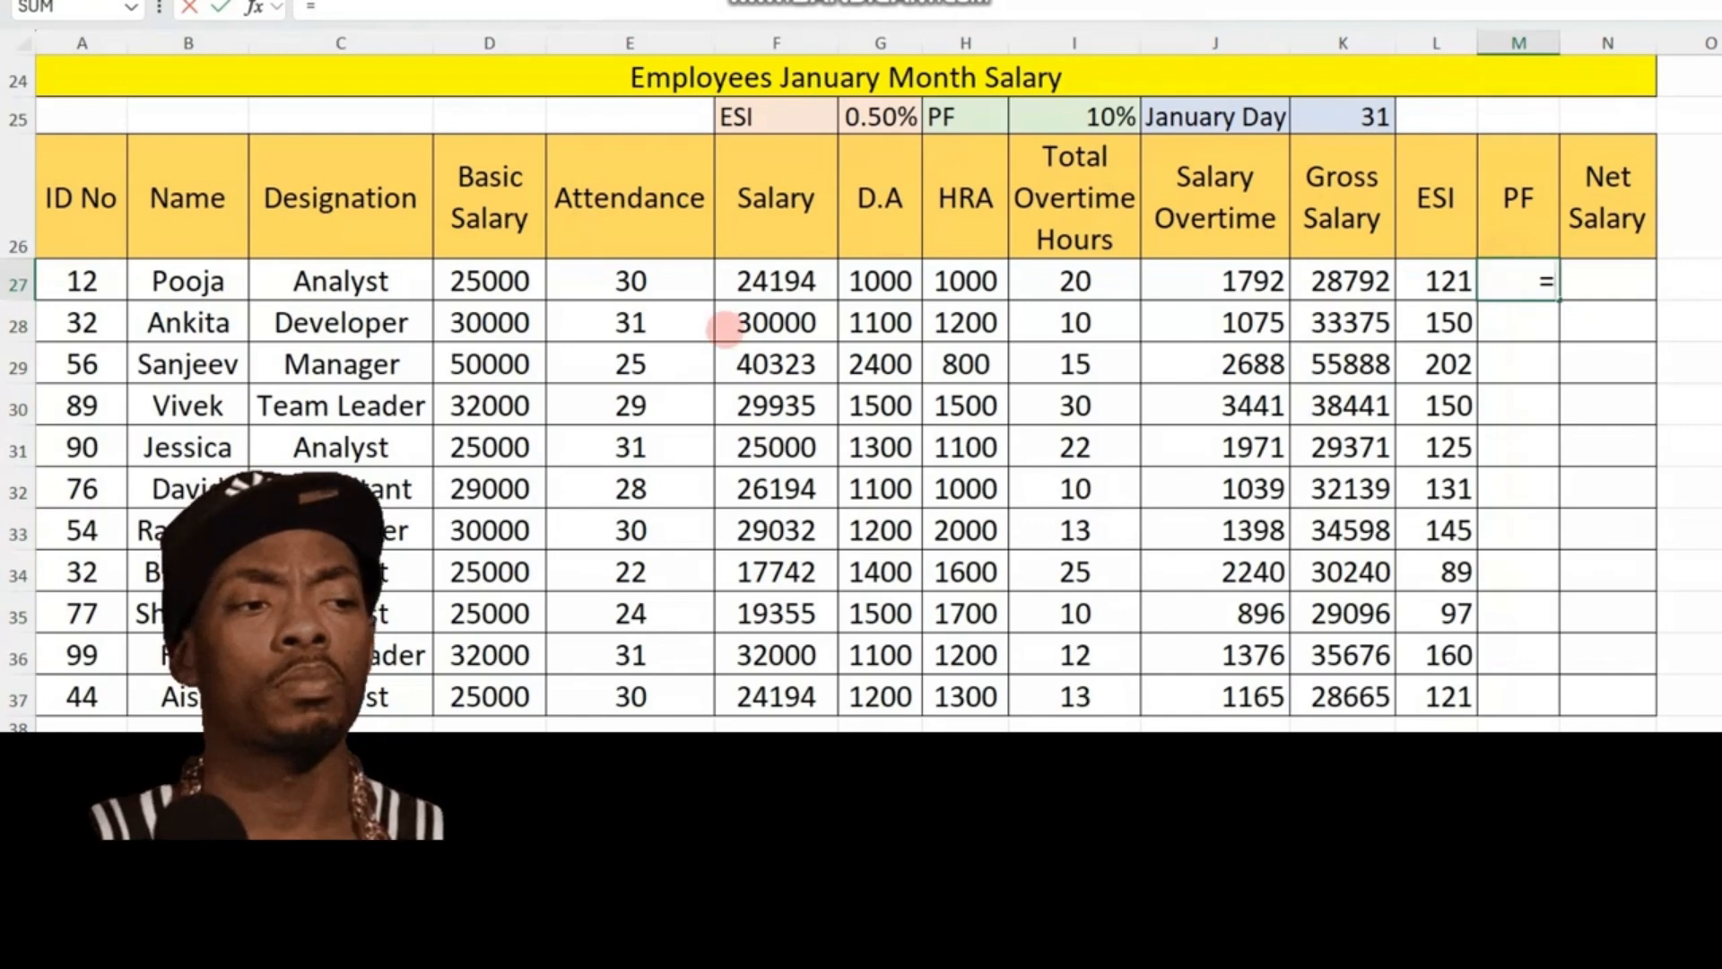
click(779, 280)
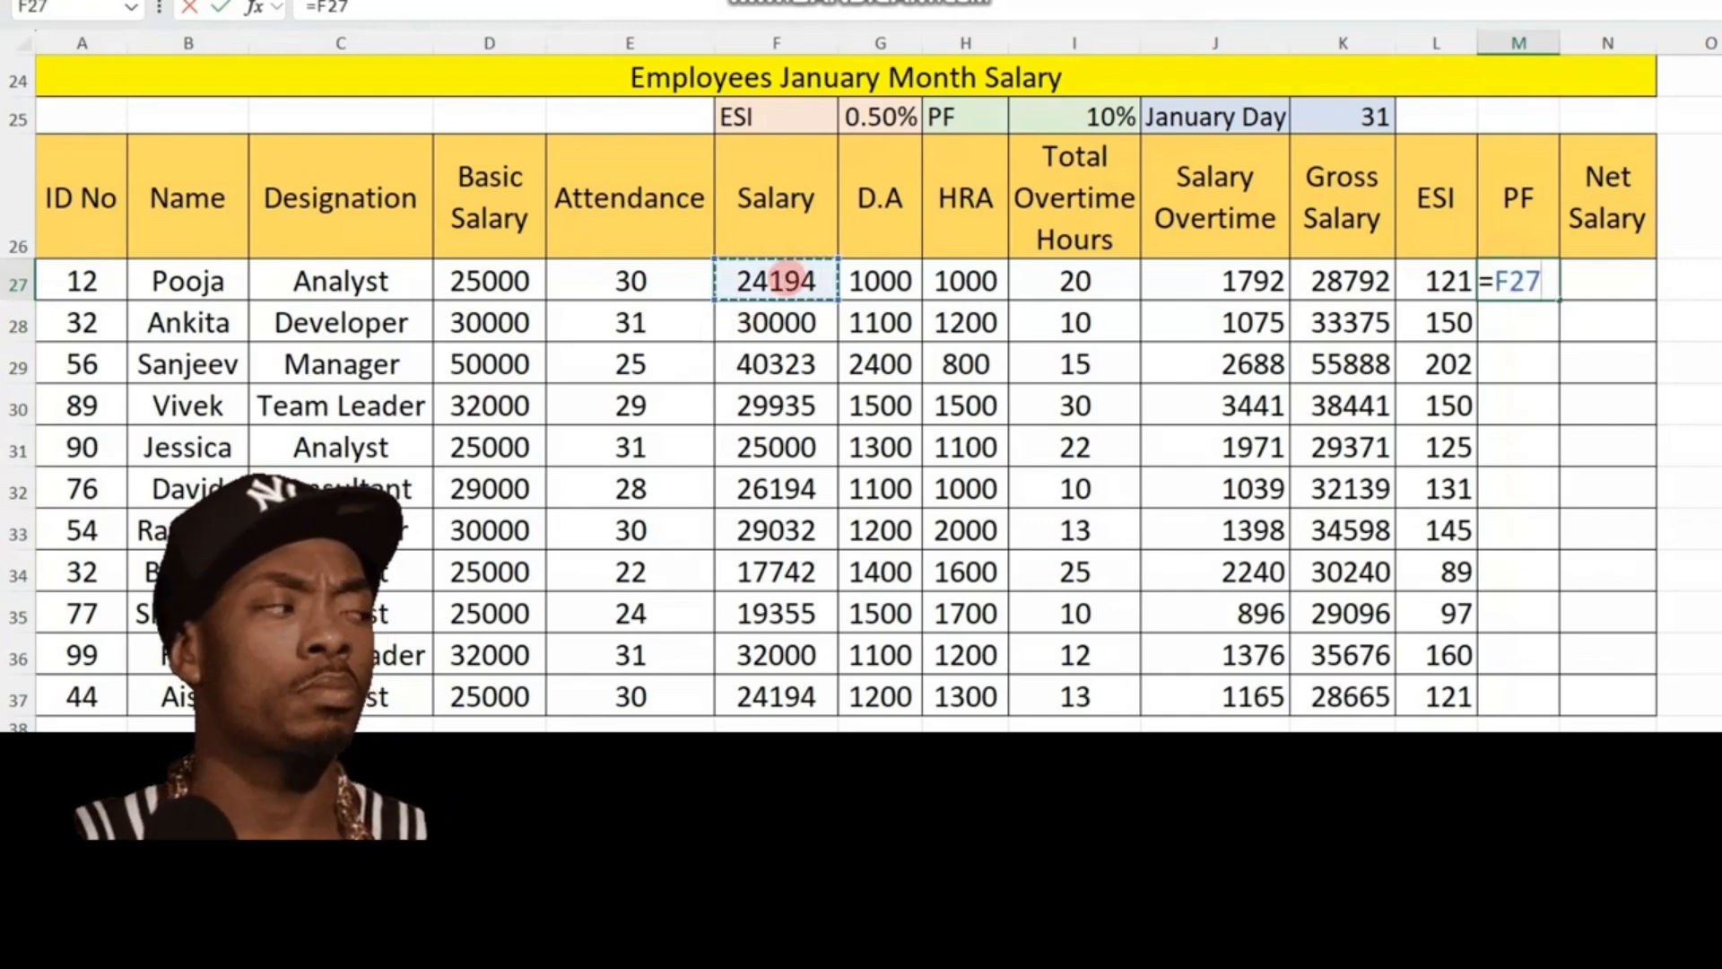
text(*)
click(1086, 117)
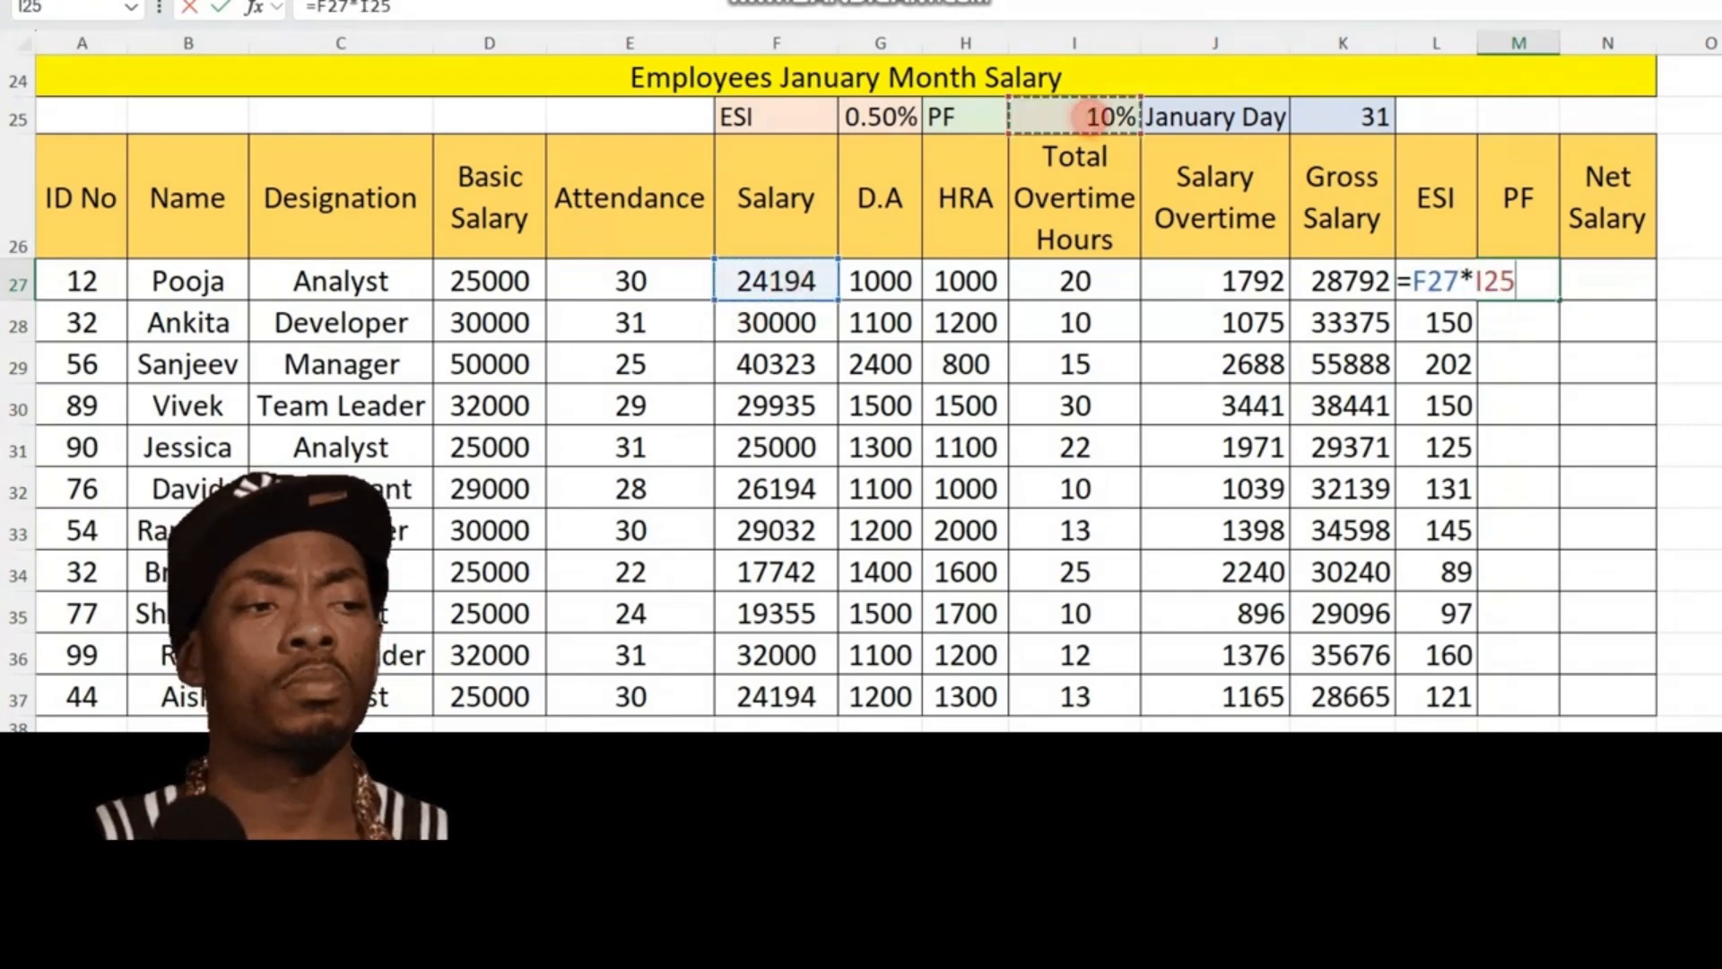
key(F4)
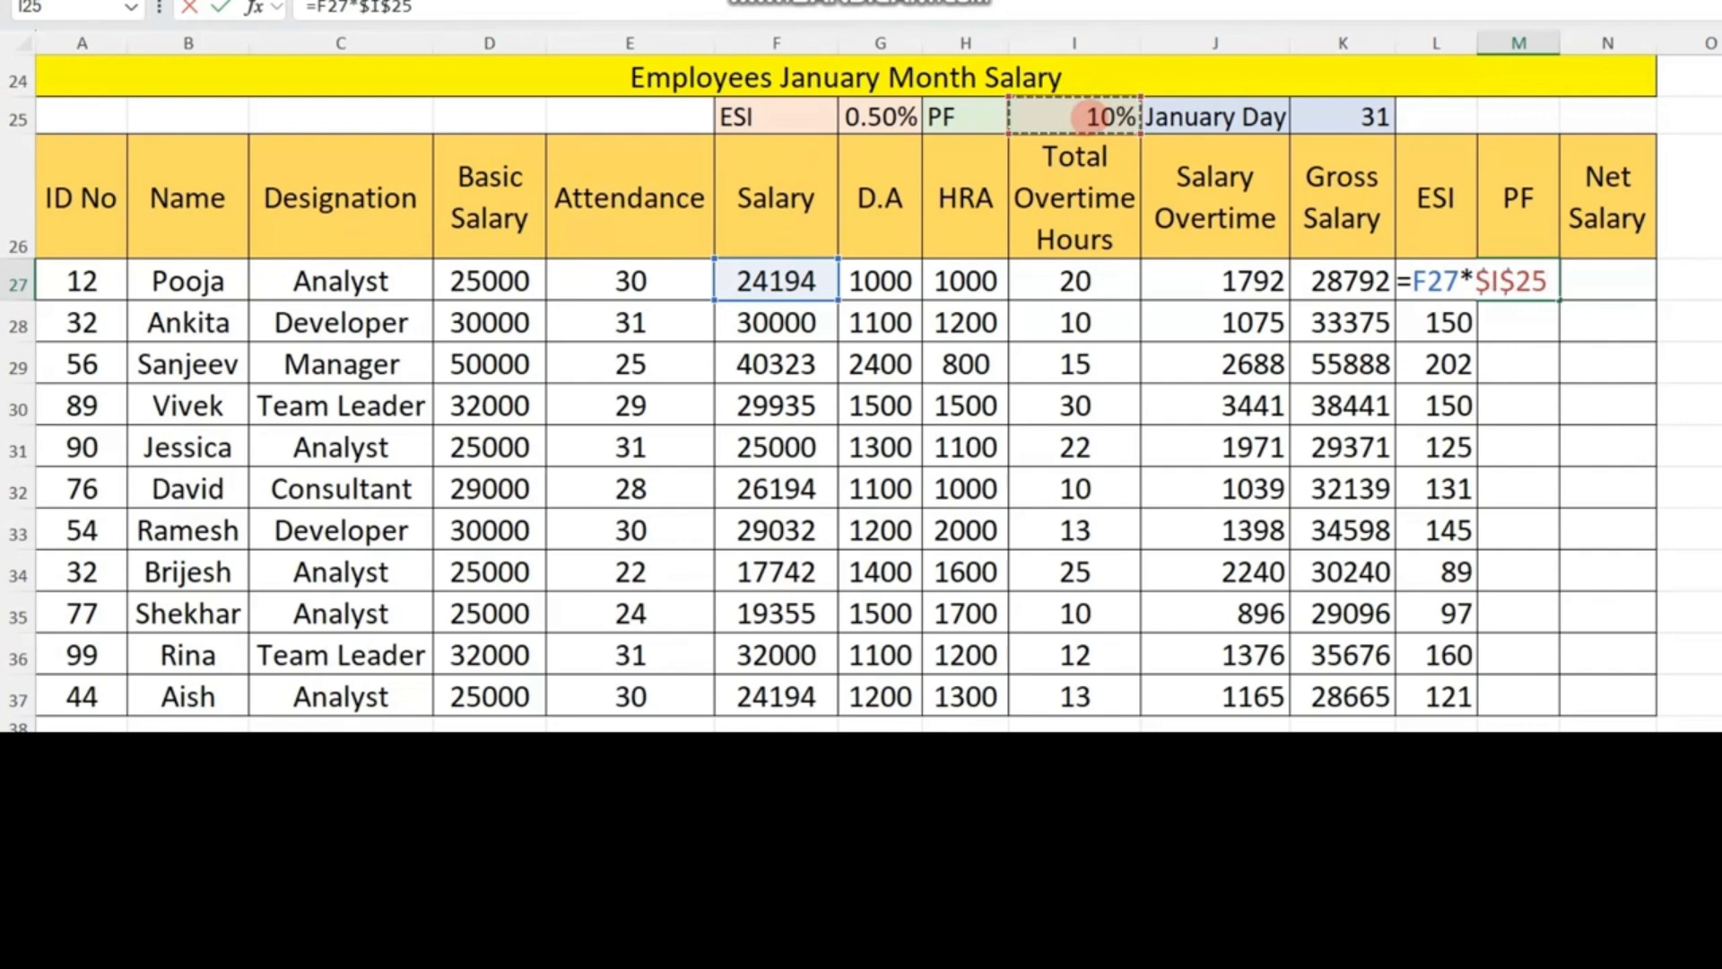
key(Return)
drag(1528, 327, 1511, 694)
key(ctrl+d)
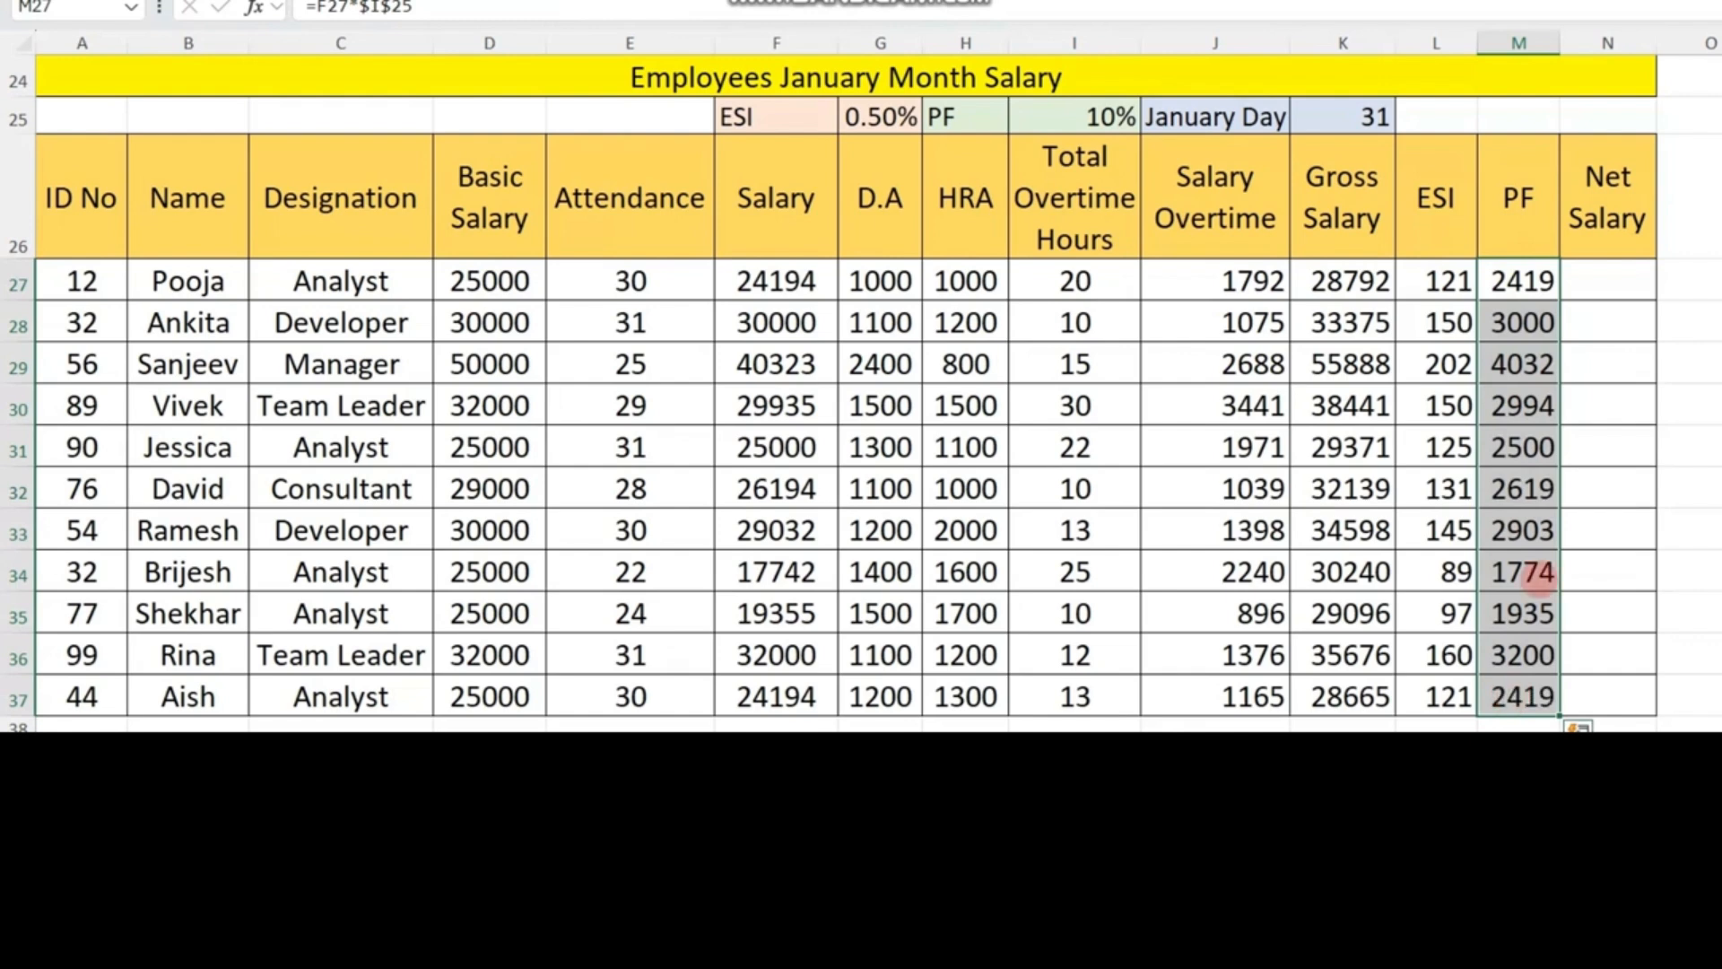
click(1595, 375)
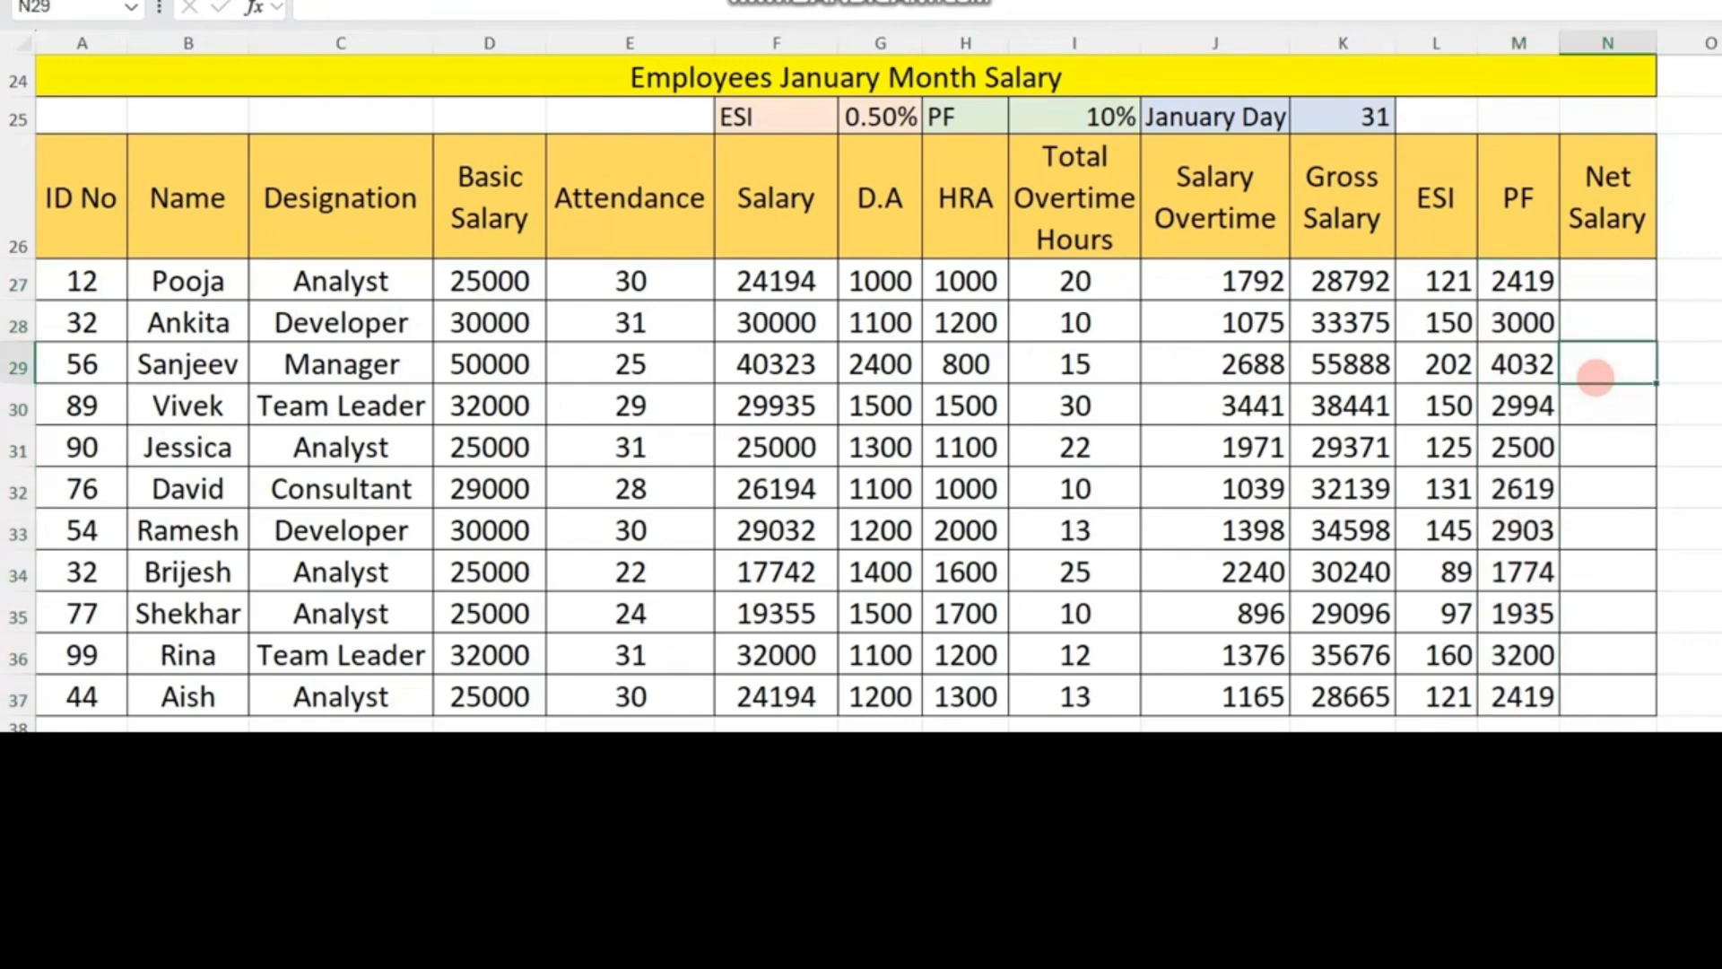
click(1588, 1)
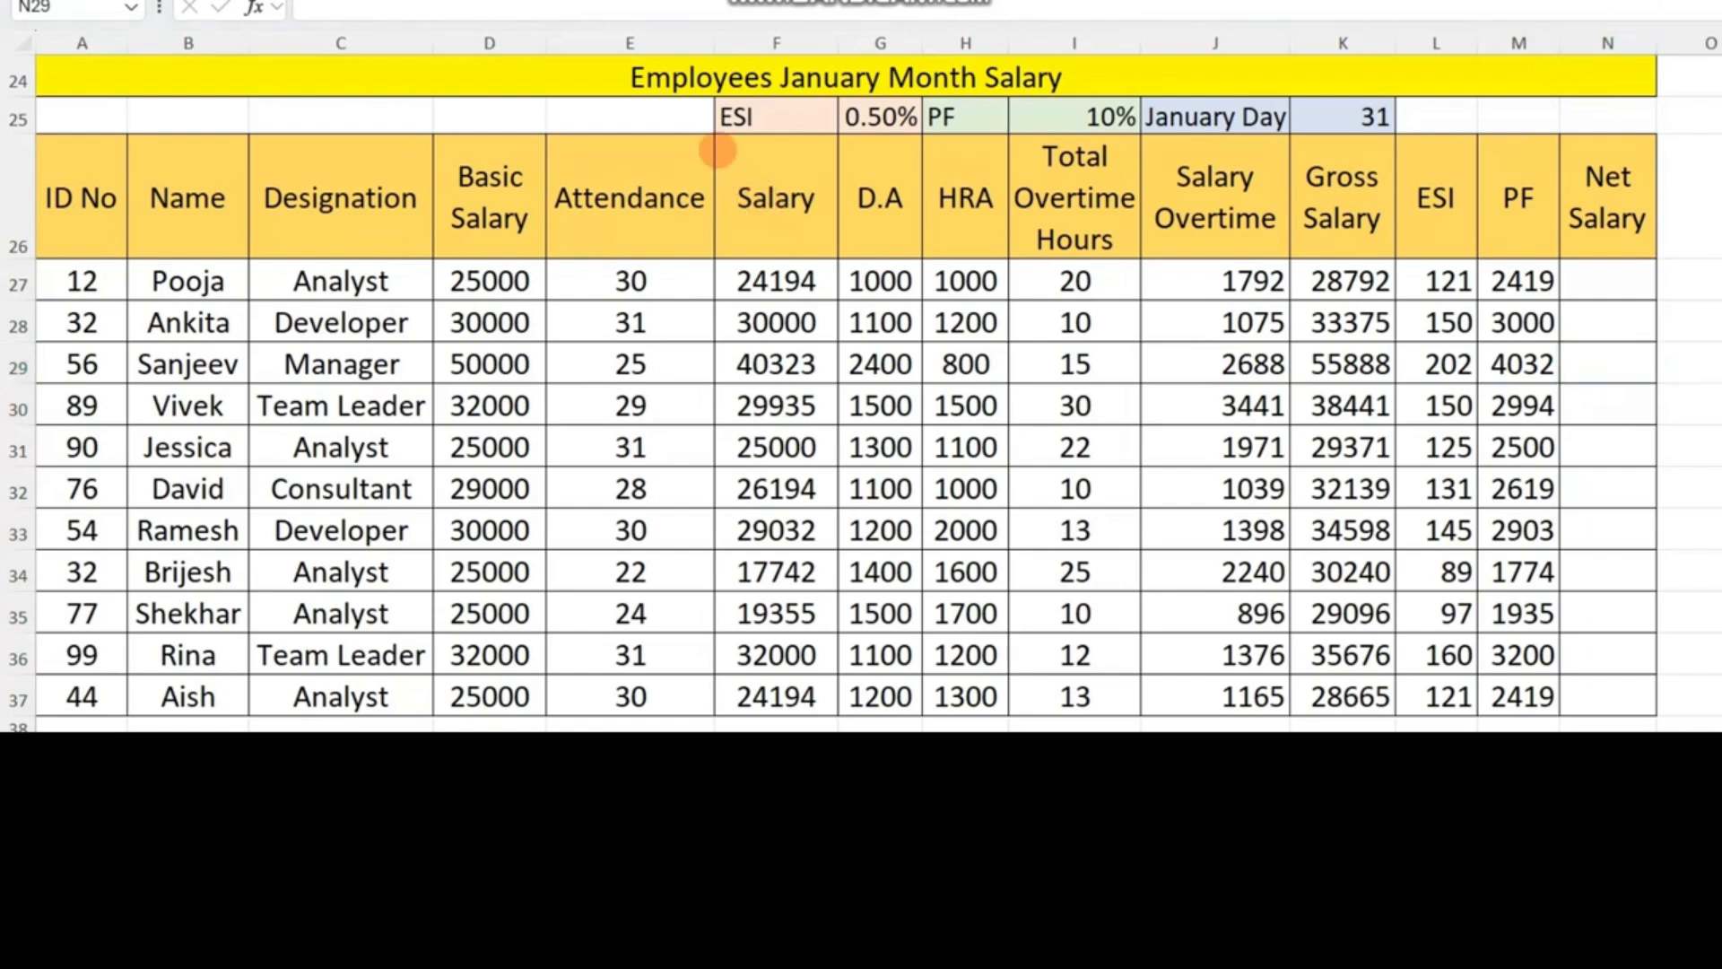
mouse_move(717, 151)
mouse_down()
mouse_move(816, 385)
mouse_move(837, 507)
mouse_up()
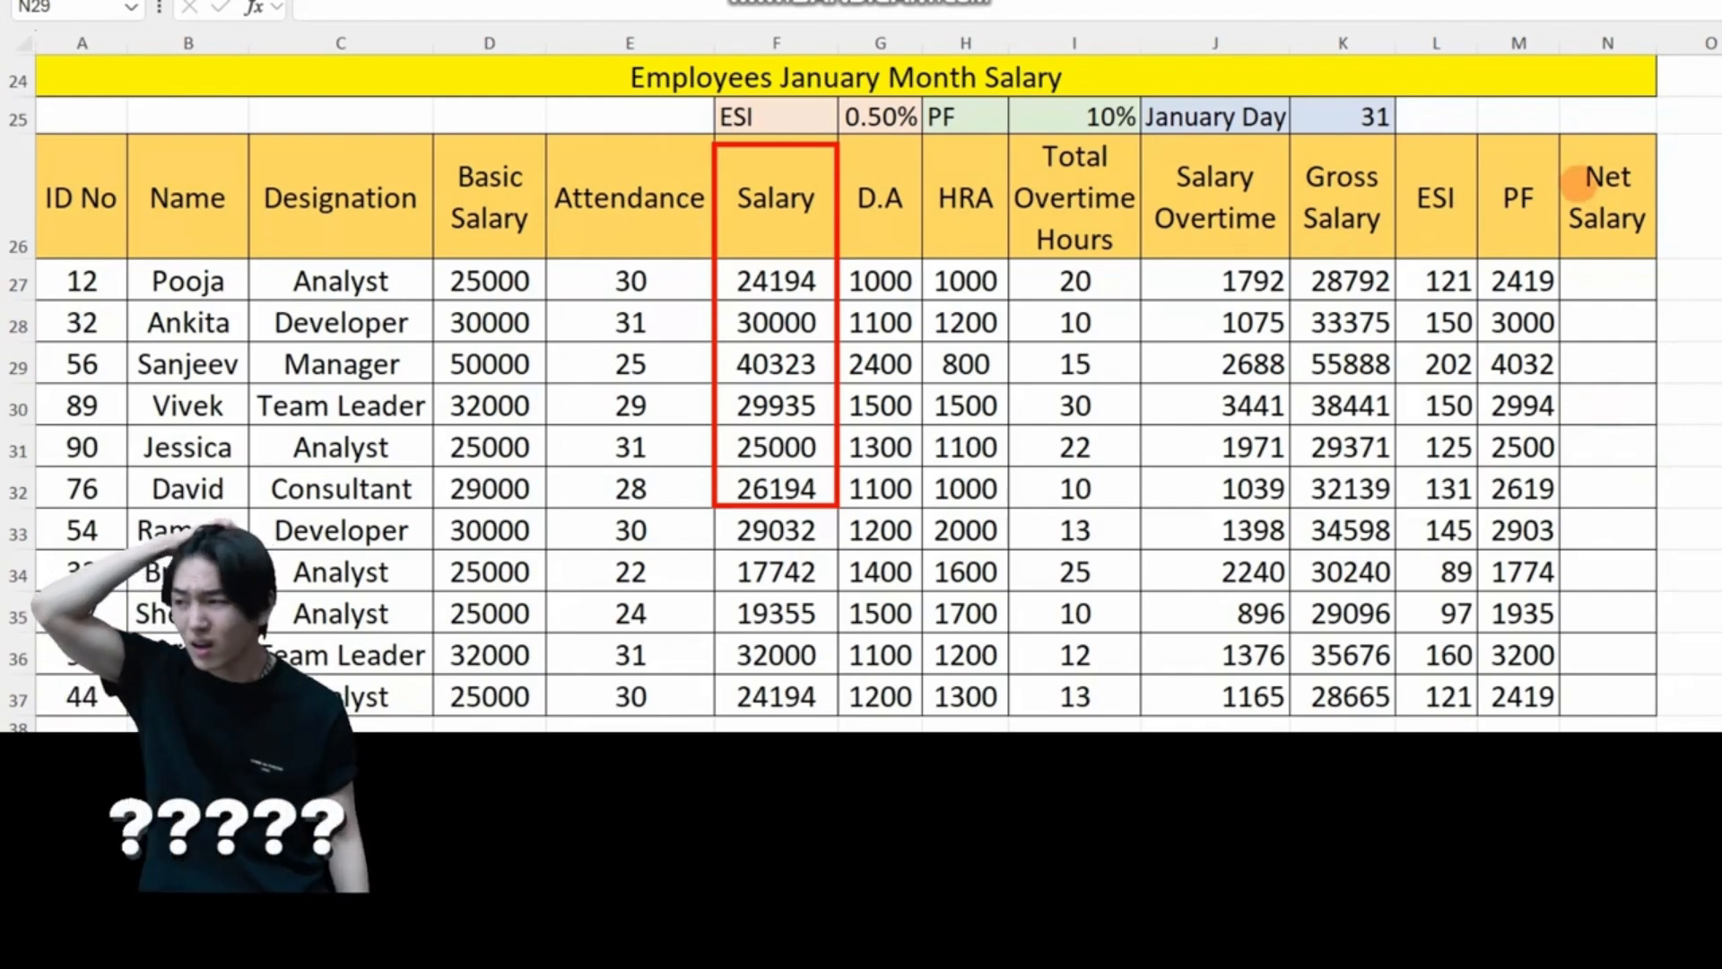
drag(1555, 134, 1653, 269)
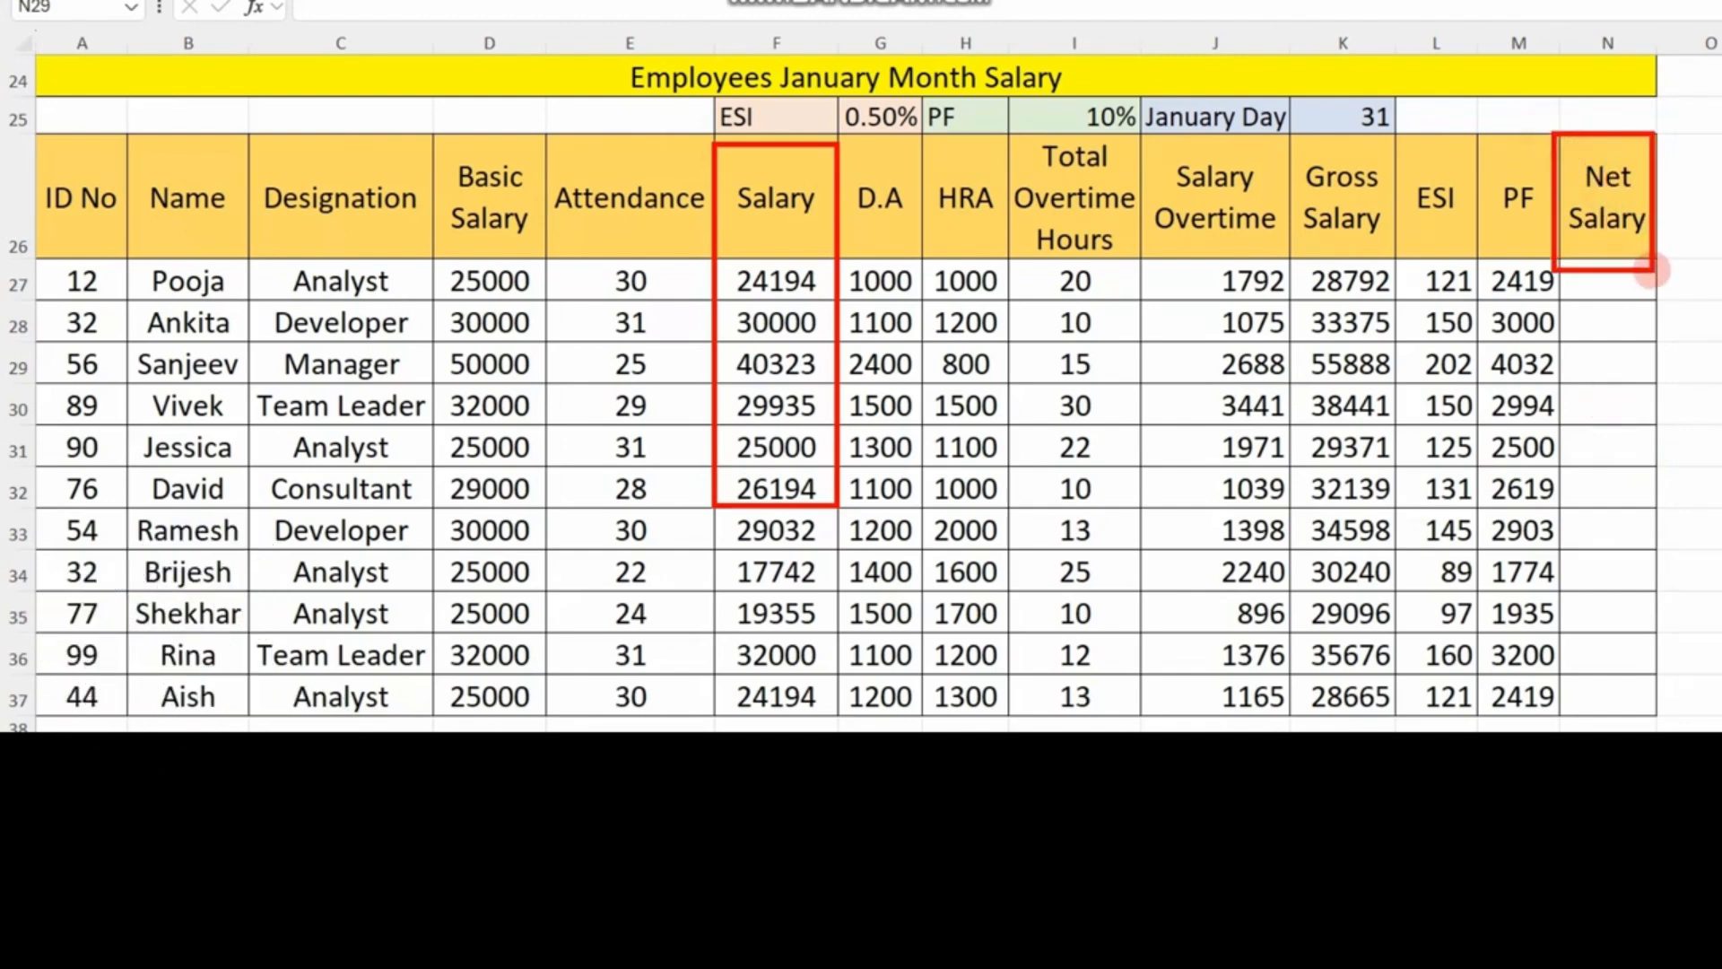
mouse_move(124, 148)
mouse_down()
mouse_move(196, 509)
mouse_move(269, 716)
mouse_up()
mouse_move(549, 150)
mouse_down()
mouse_move(1205, 408)
mouse_move(1543, 709)
mouse_move(1566, 698)
mouse_up()
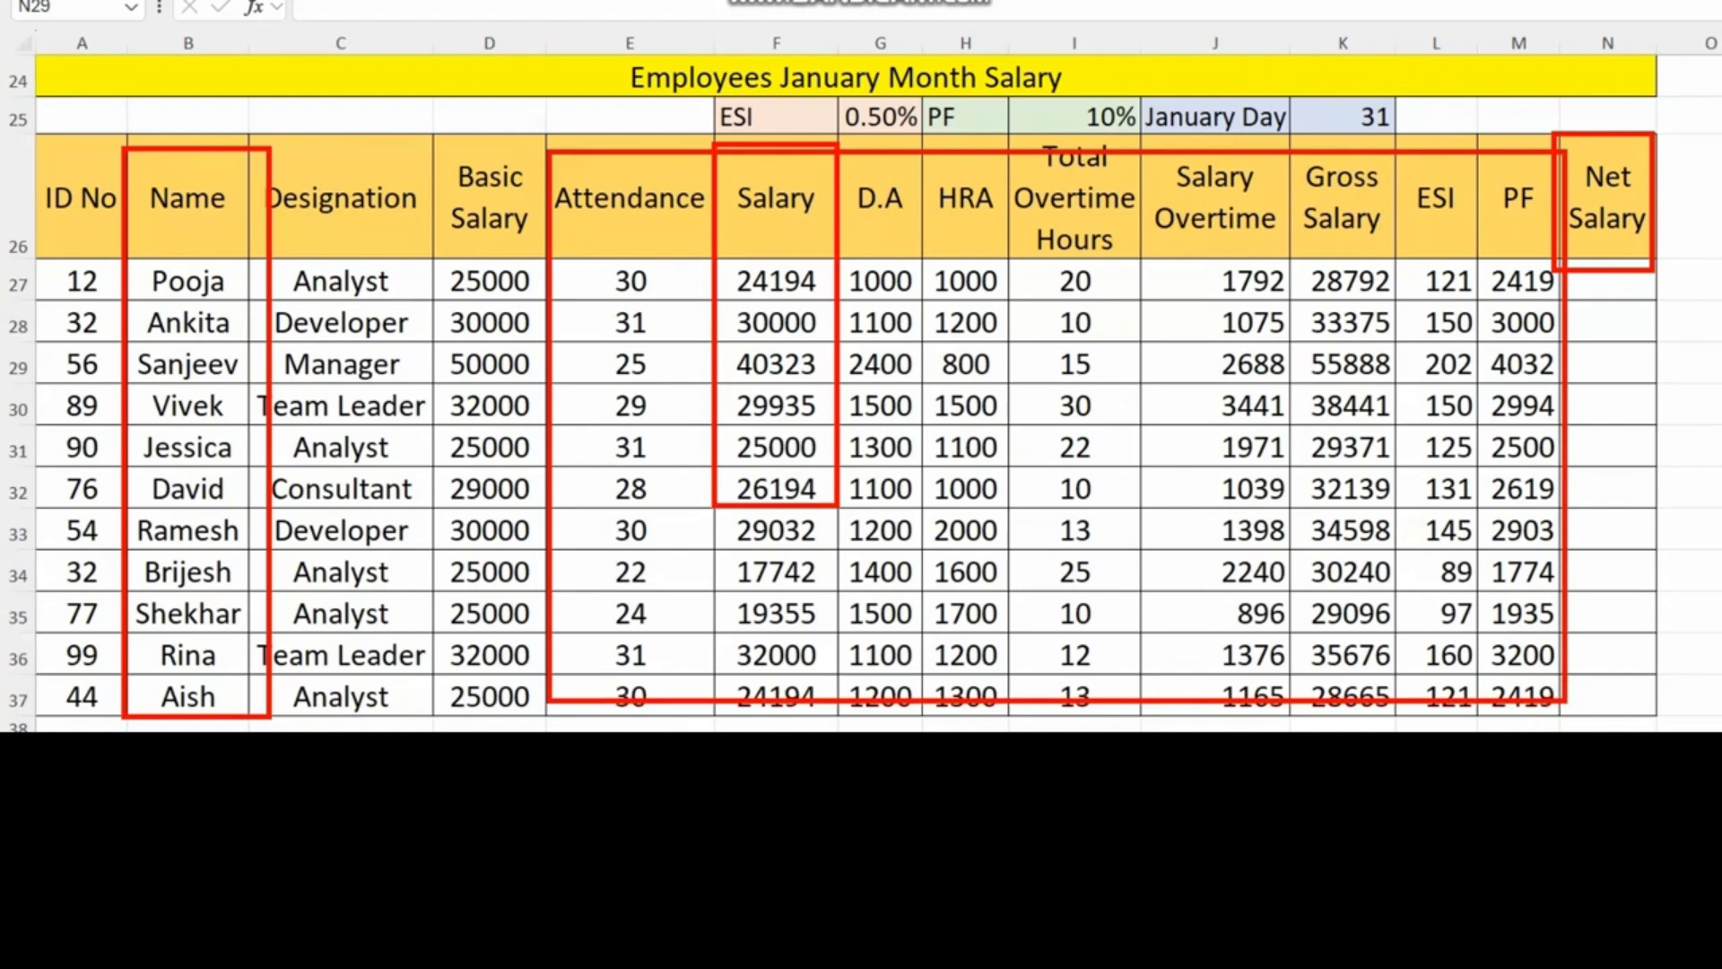
key(Escape)
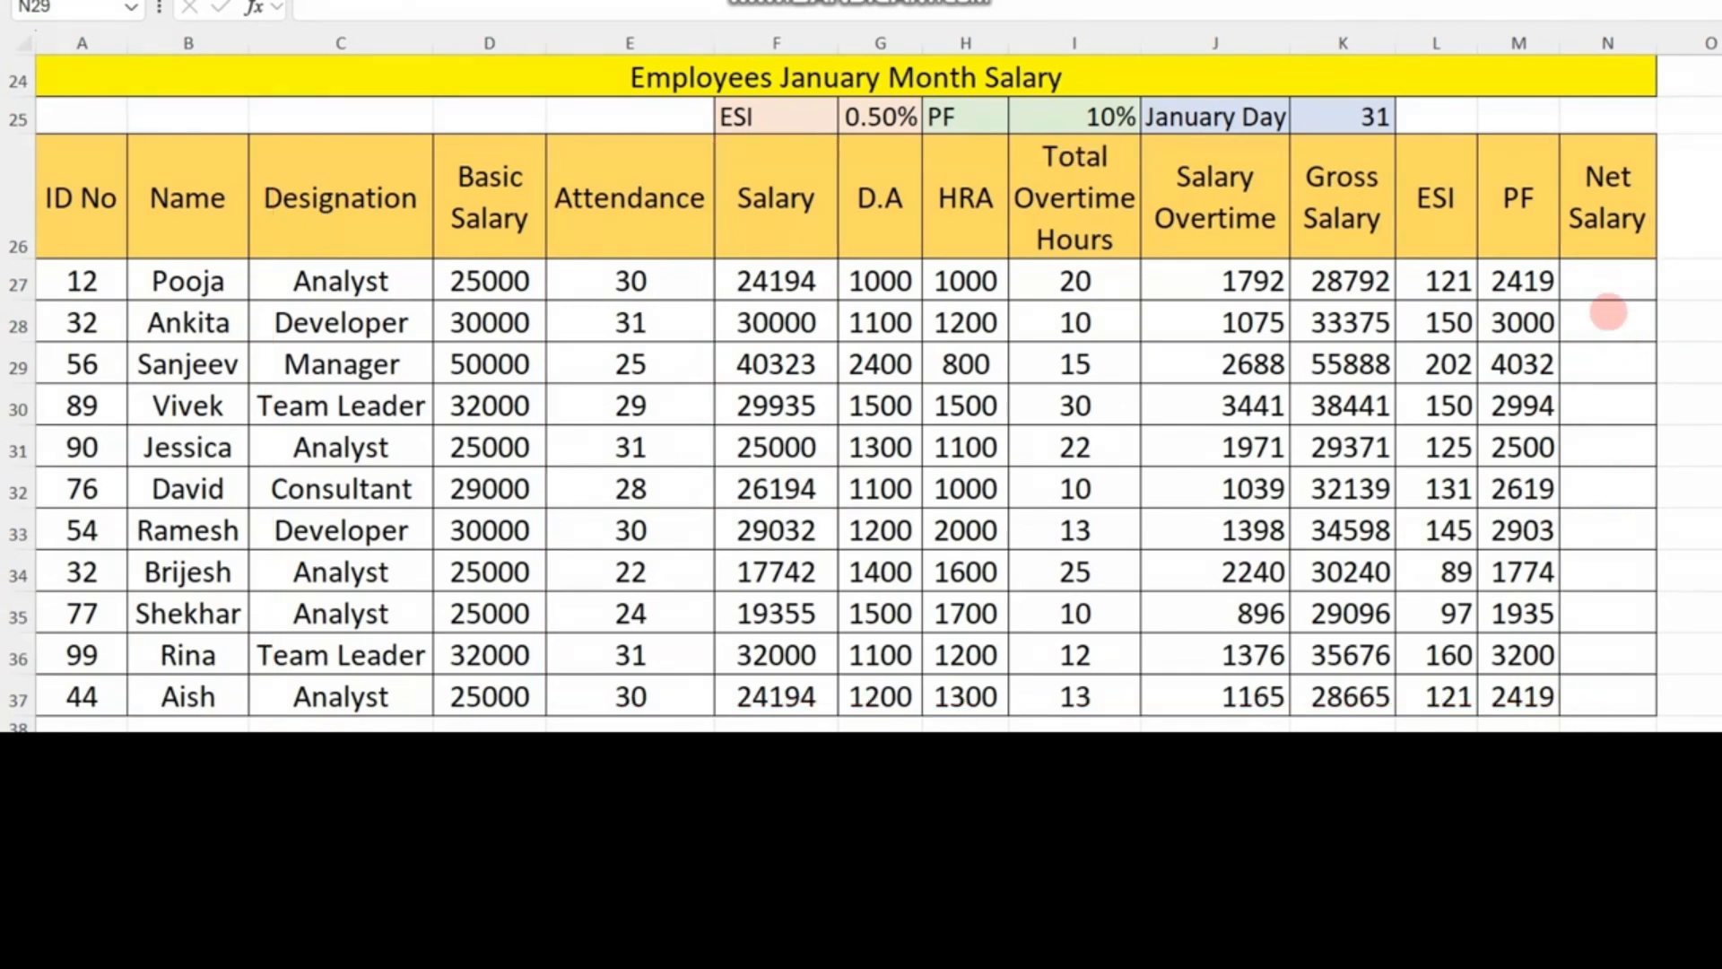
- Calculate the net salary in N27 with the formula =K27-L27-M27 and fill it down to N37
click(1601, 282)
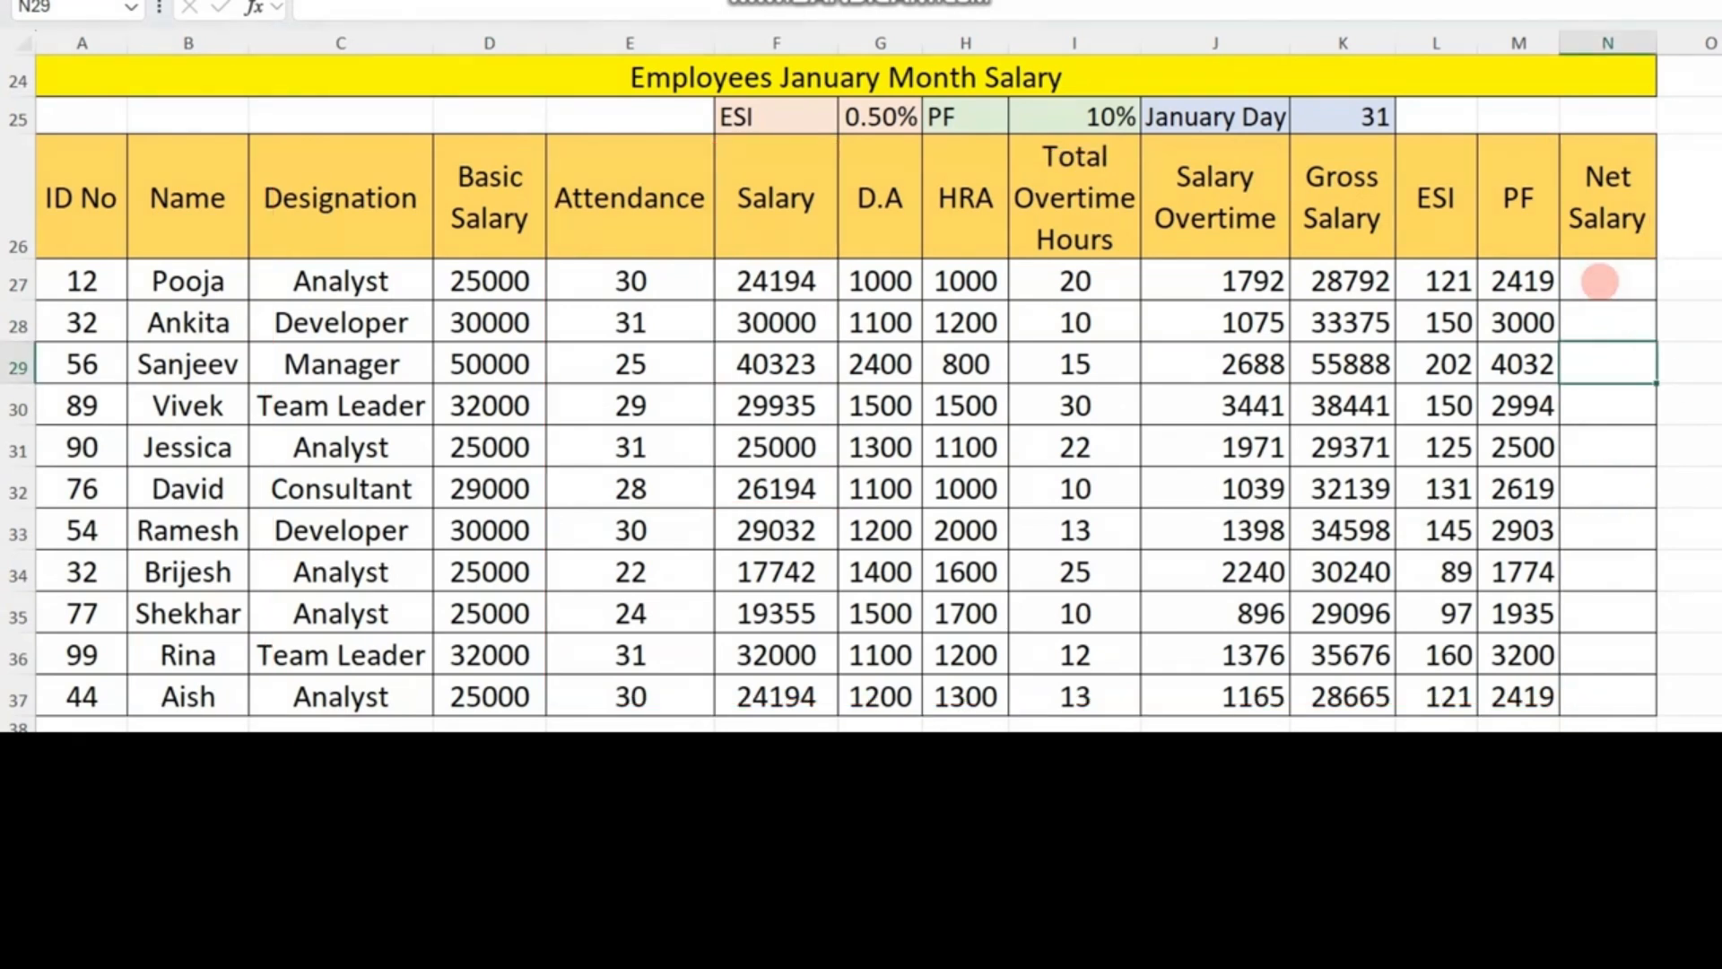
click(1601, 281)
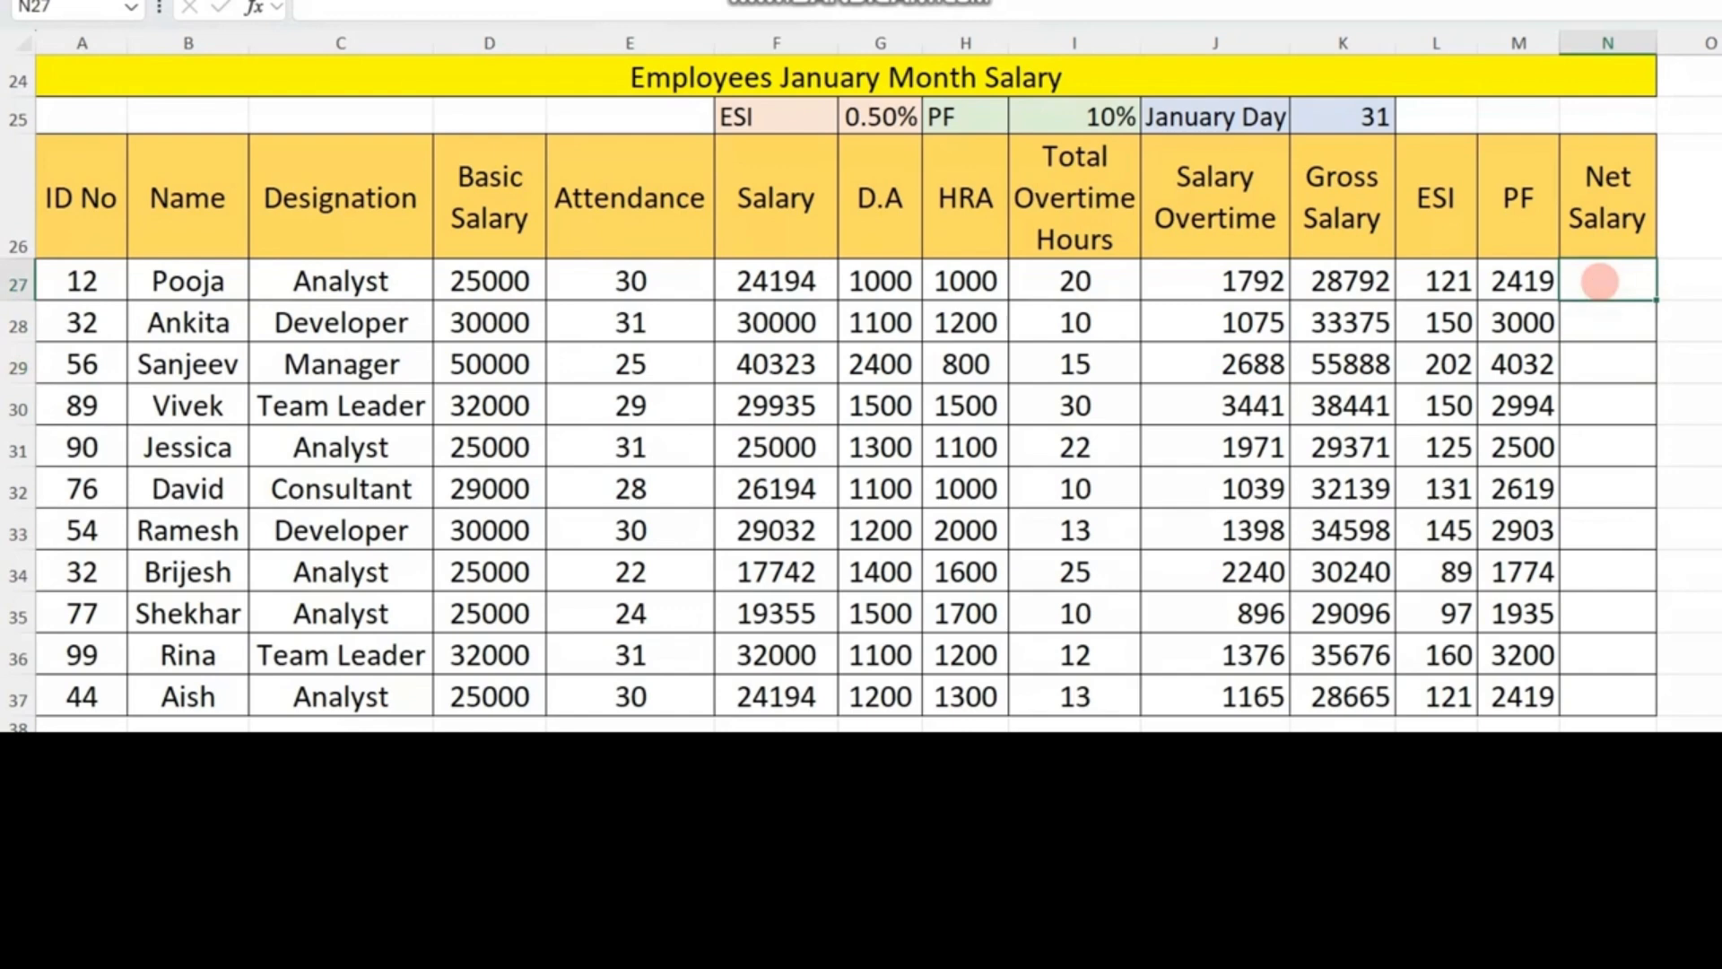
text(=)
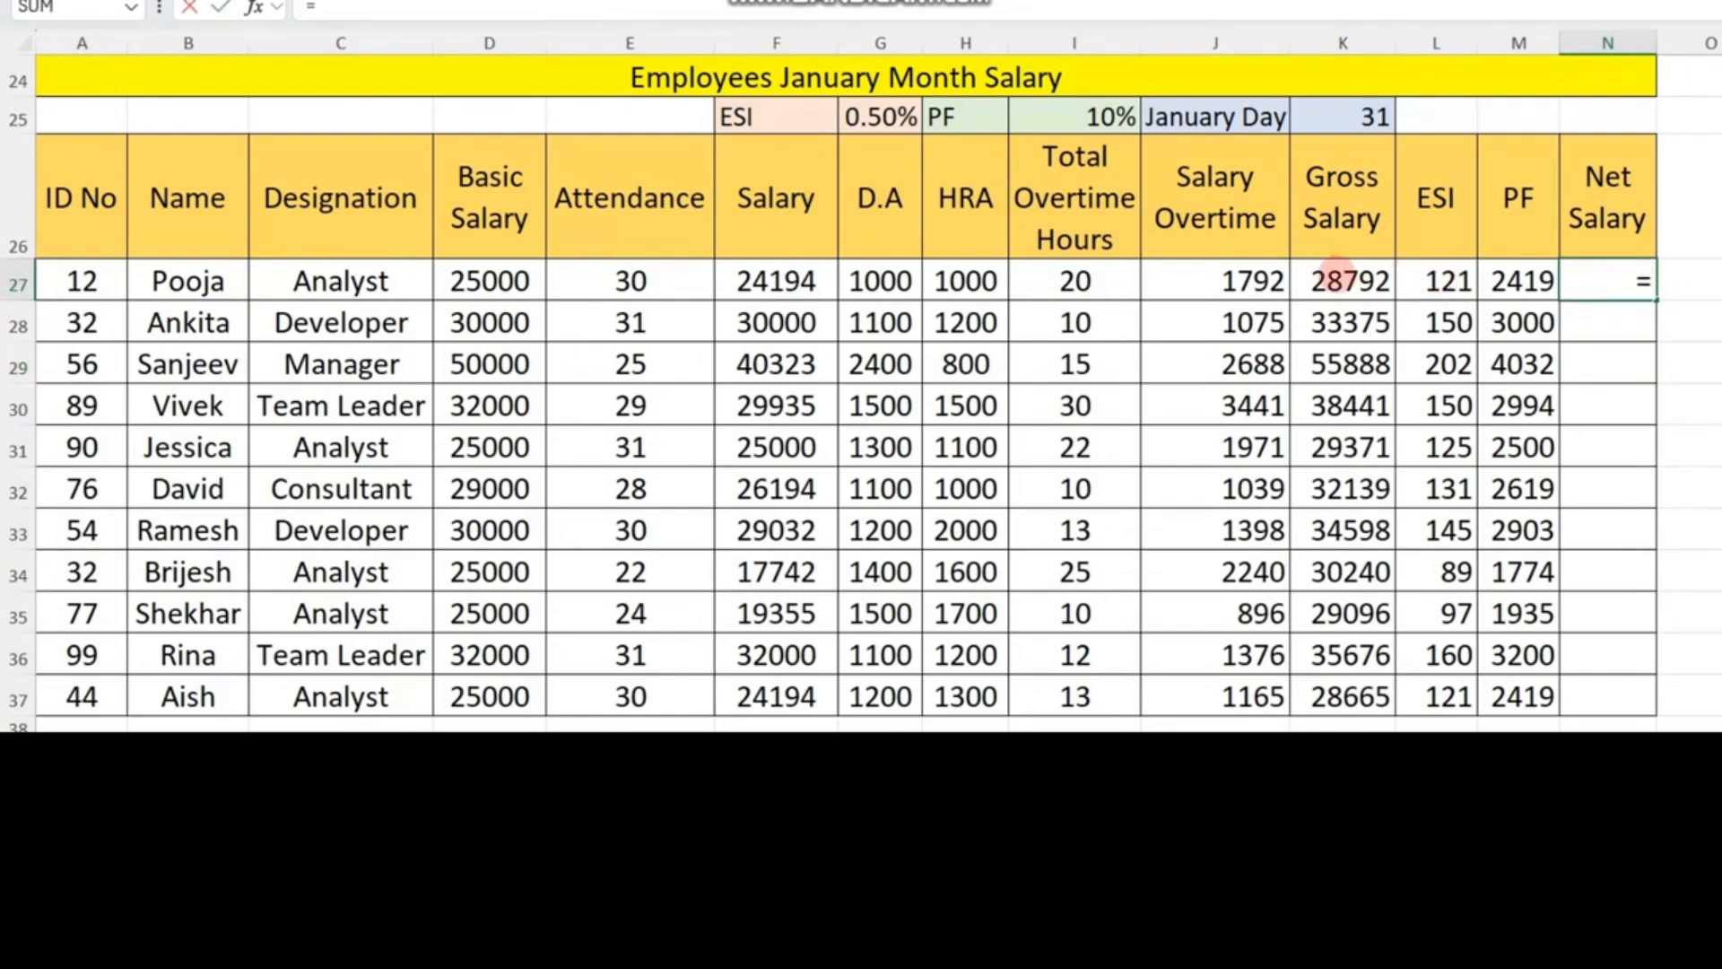
click(1336, 275)
text(-)
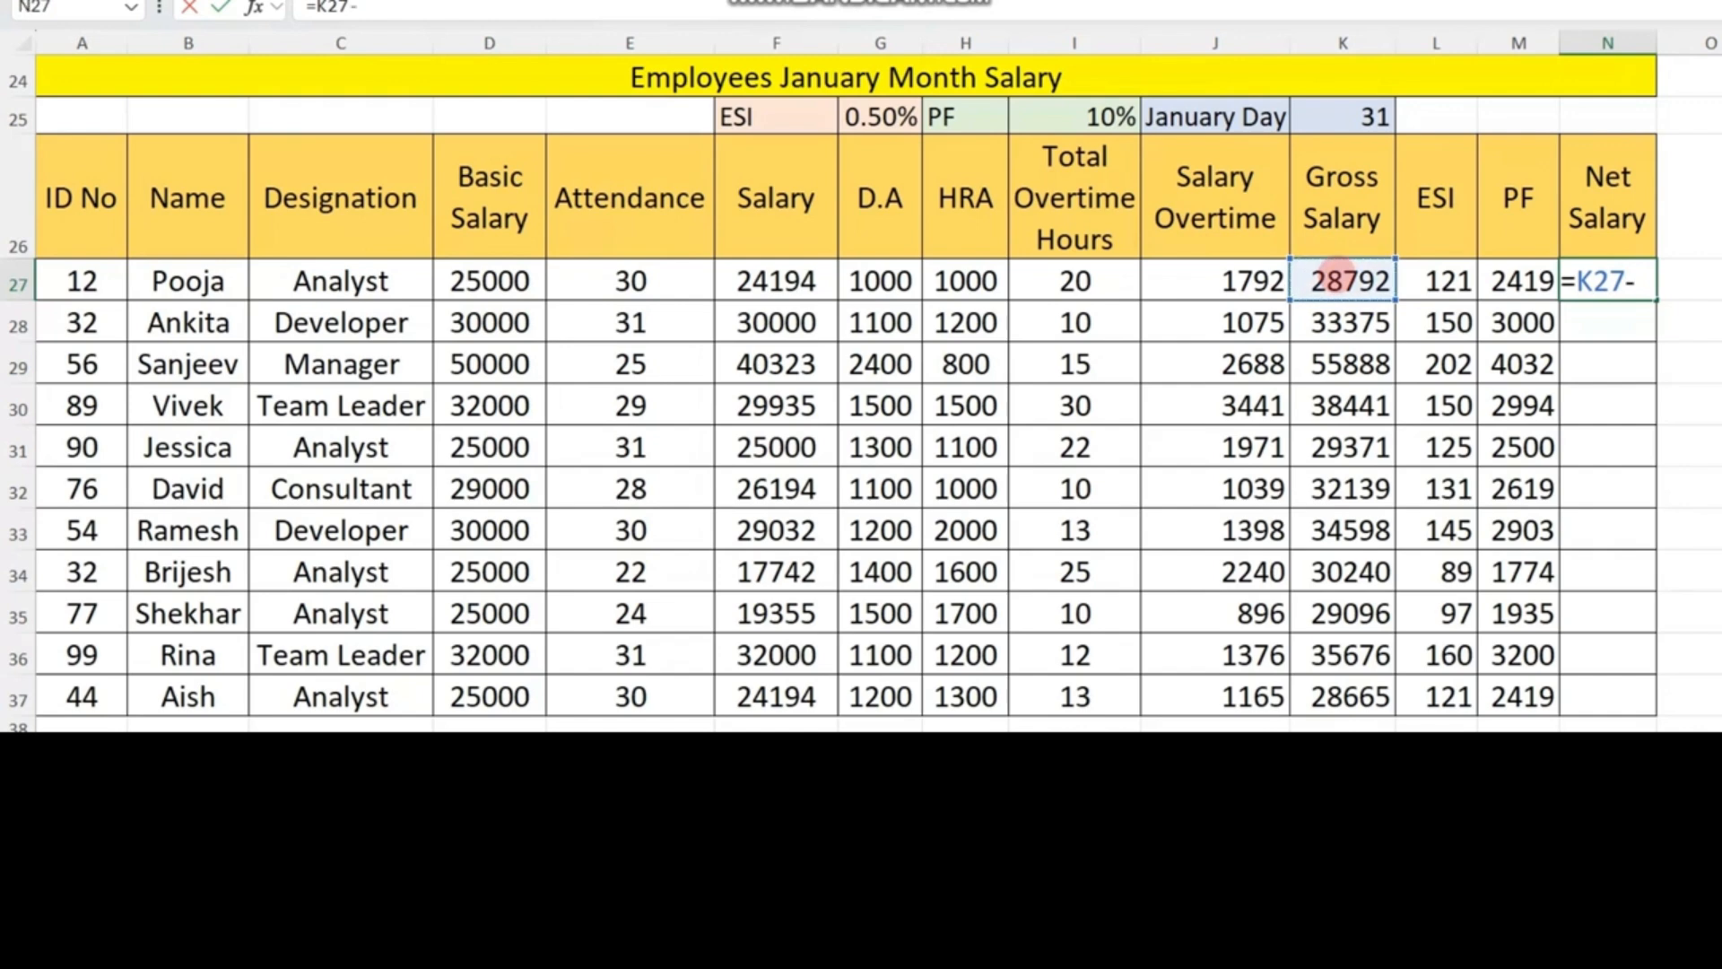
click(1447, 281)
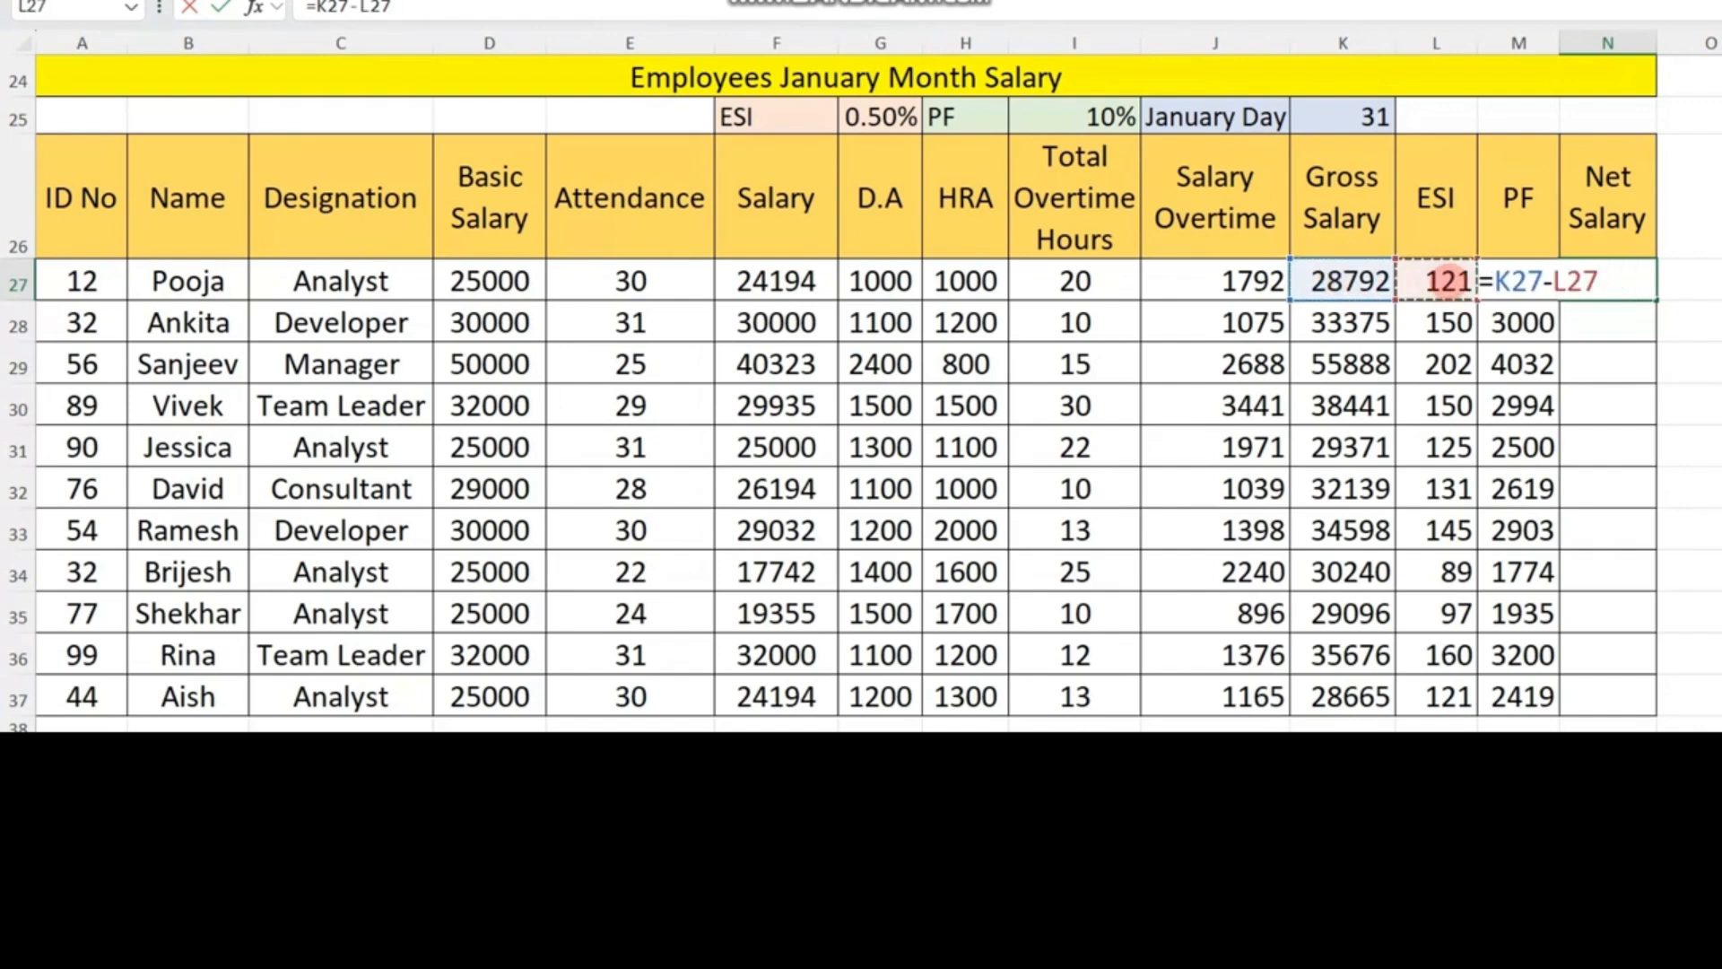
text(-)
click(1523, 325)
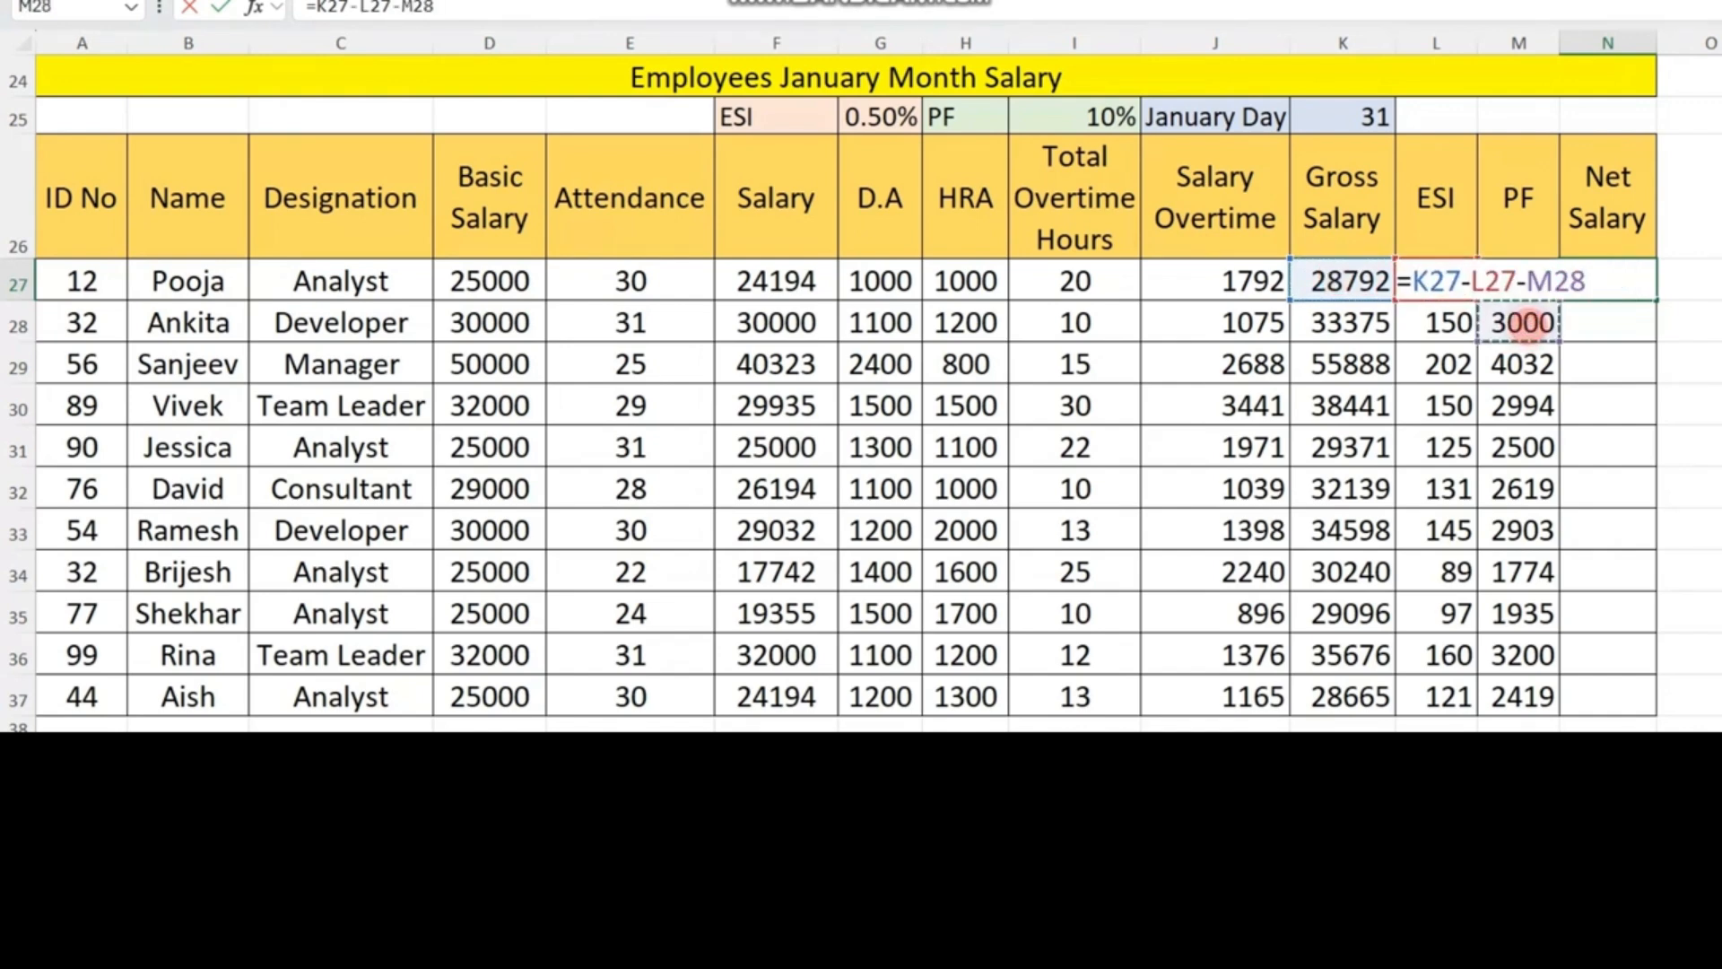
key(Up)
key(Return)
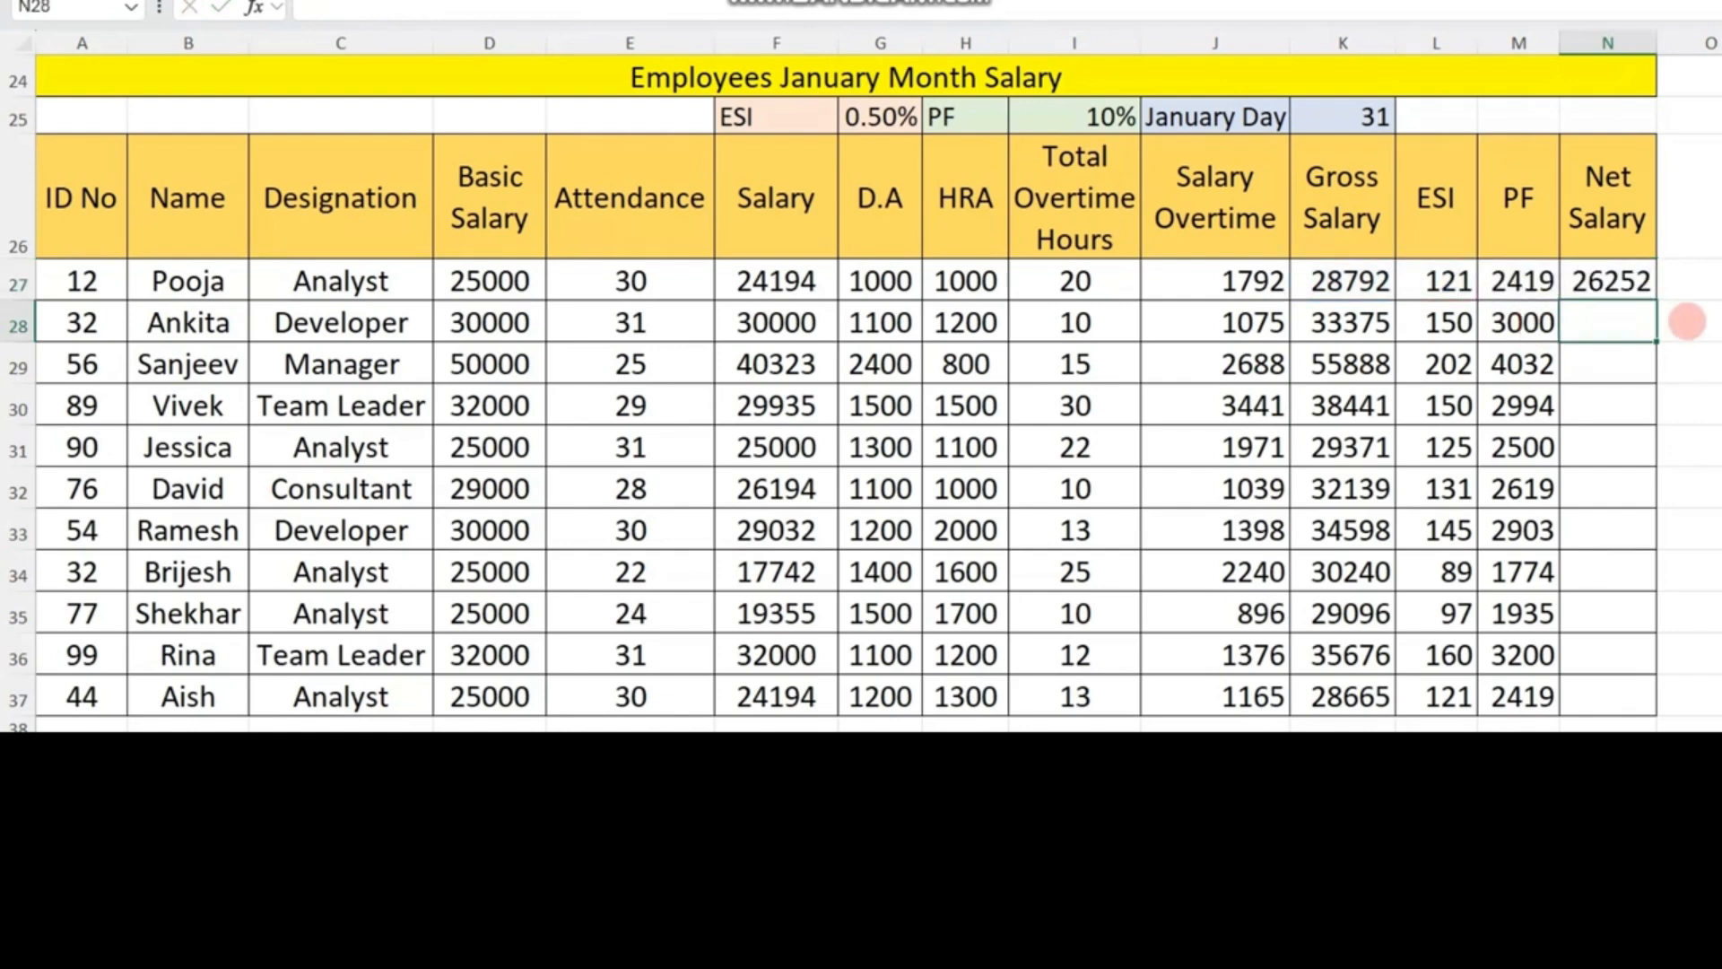
drag(1619, 285, 1634, 685)
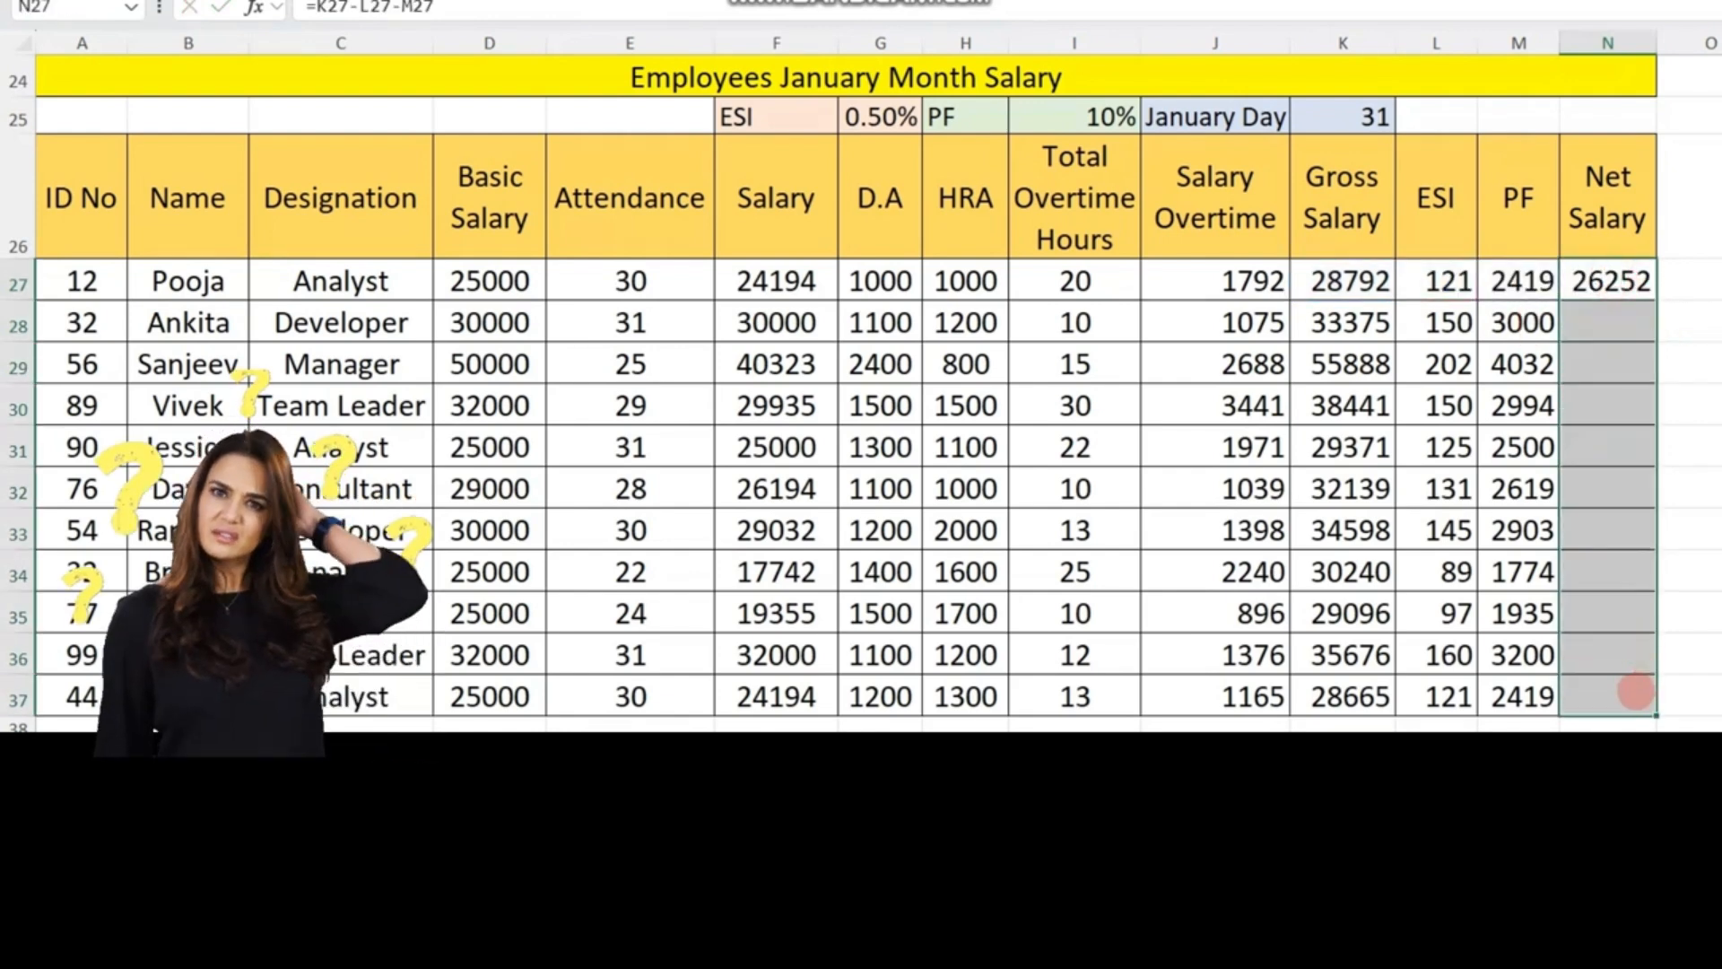
key(ctrl+d)
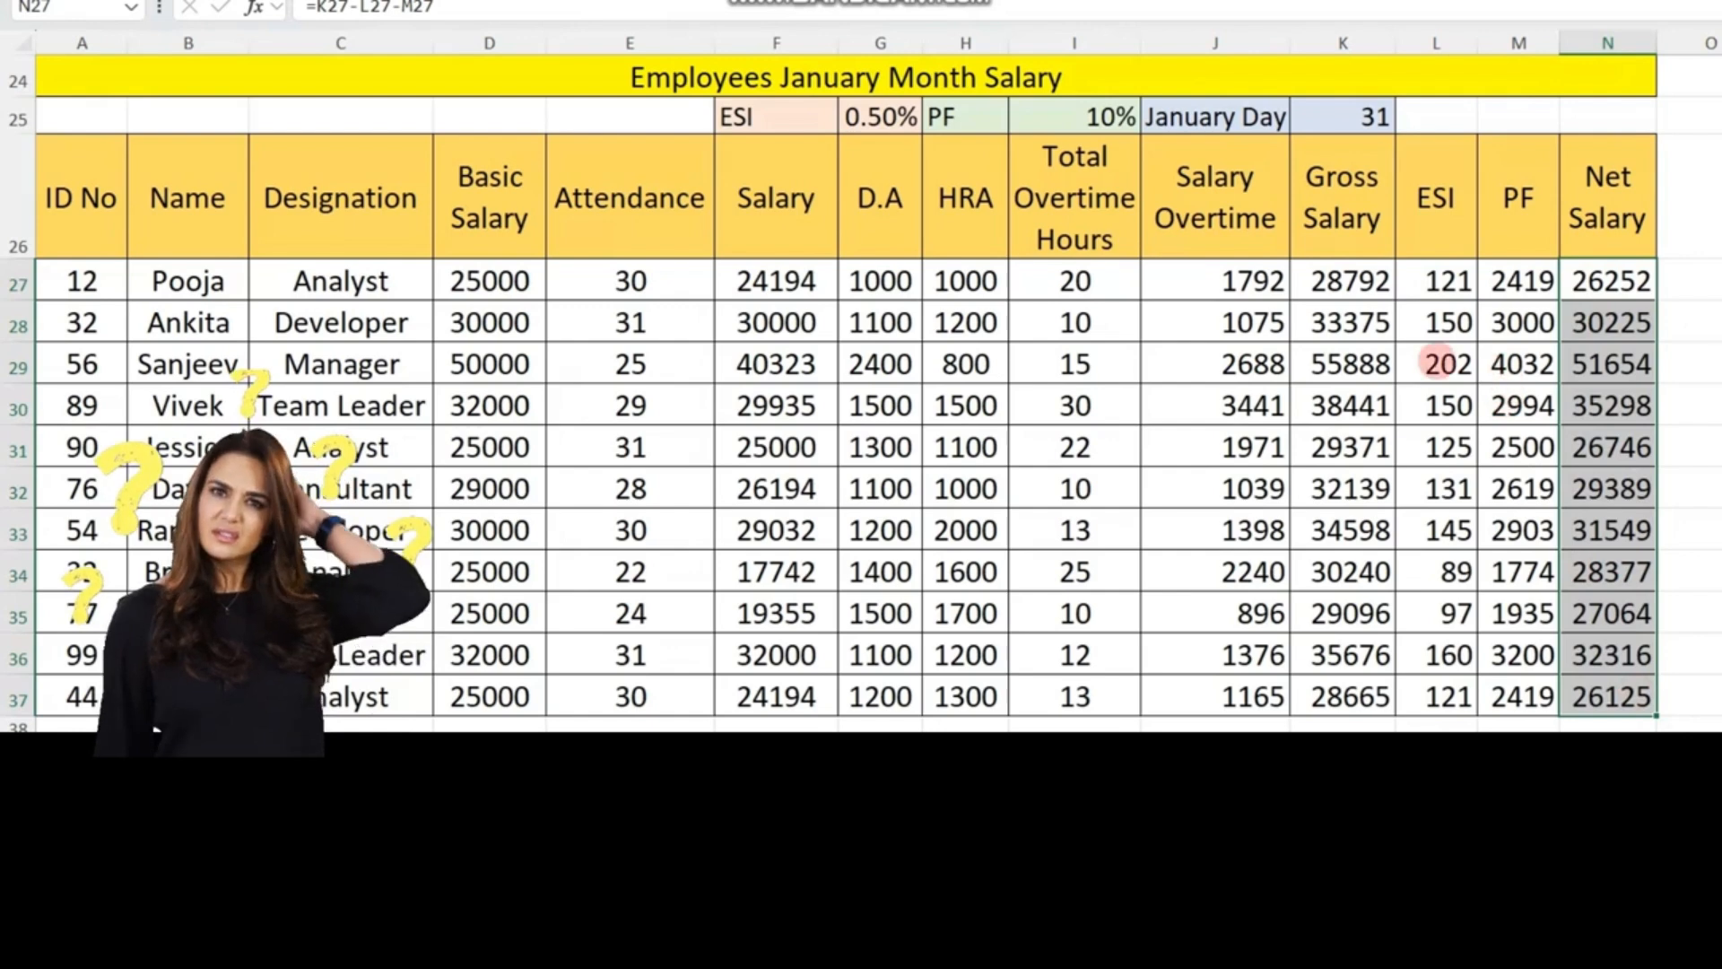